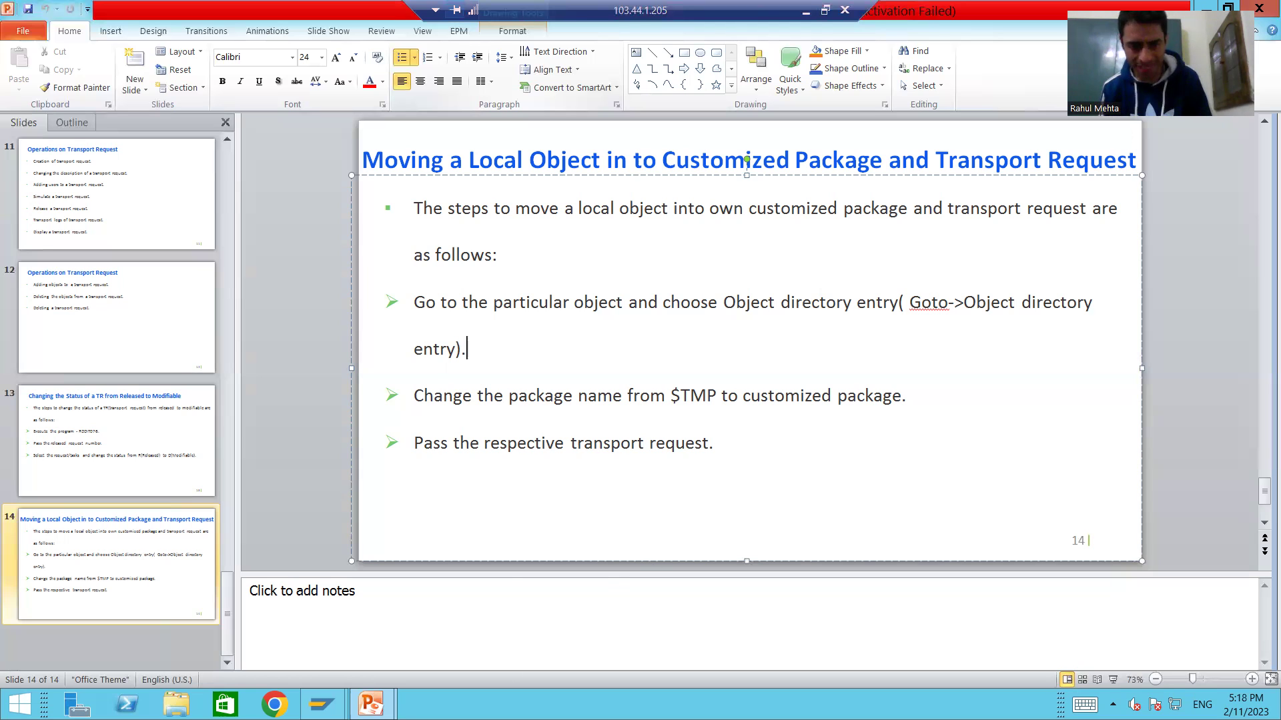
Step: Switch to SAP Easy Access and open the ABAP Dictionary with transaction se11
mouse_move(322, 704)
click(370, 636)
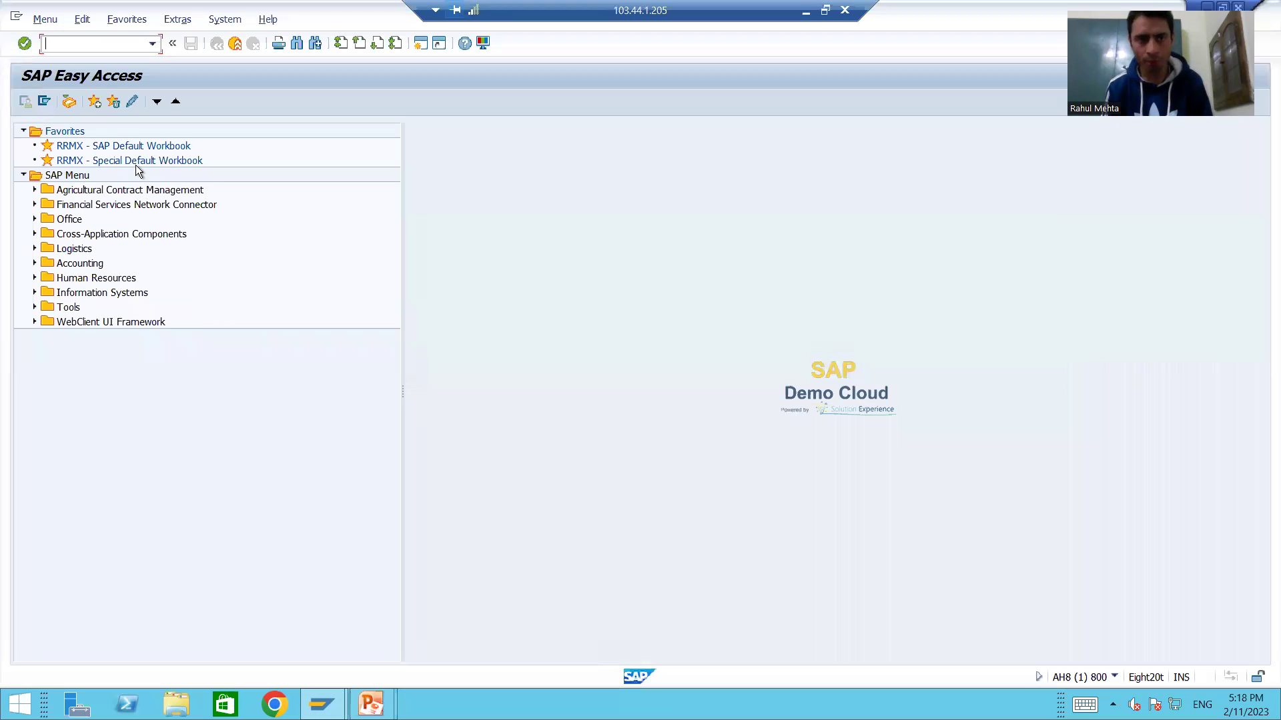
text(se11)
key(Return)
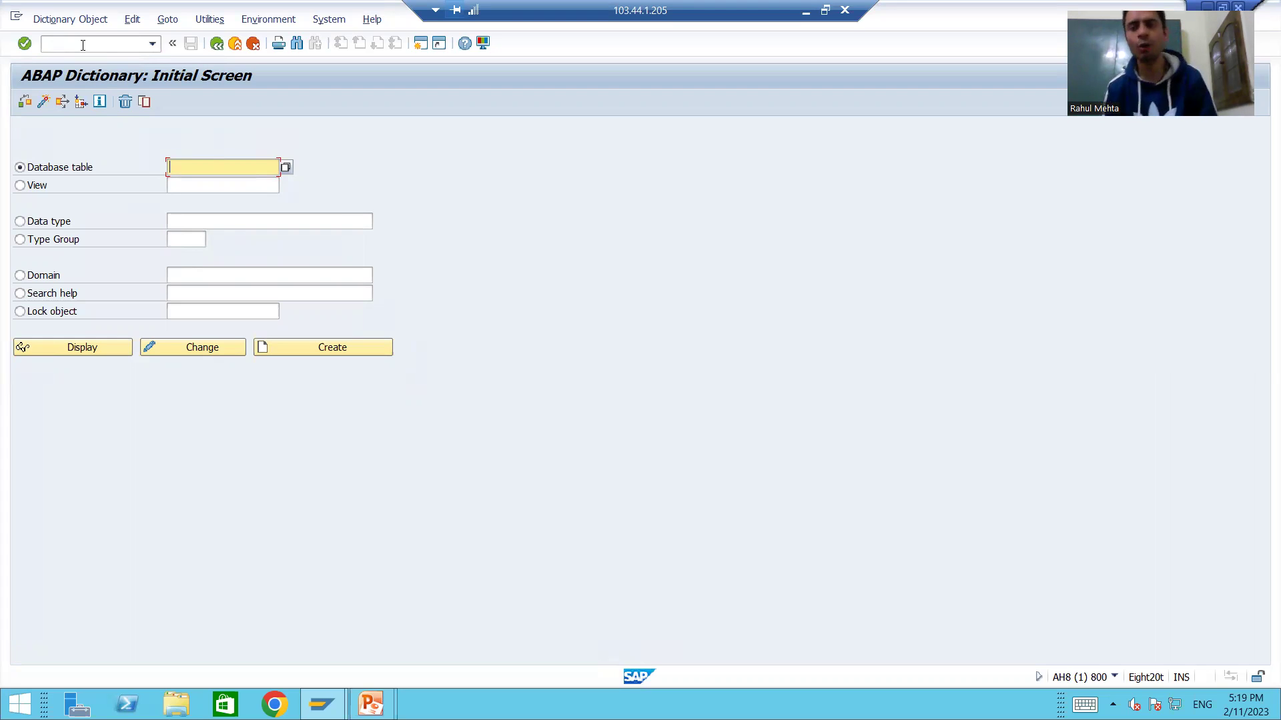
Step: Create a new domain named ZDEMPLOYEEID in the ABAP Dictionary
click(43, 279)
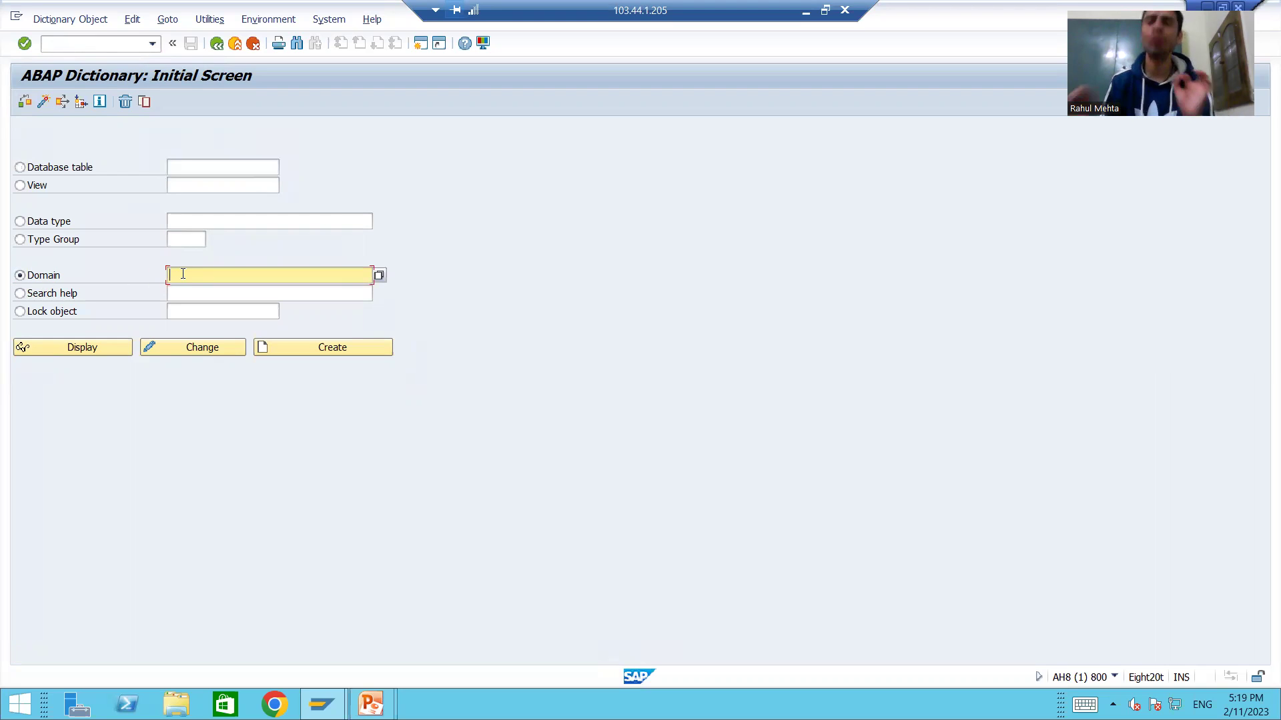
text(Z)
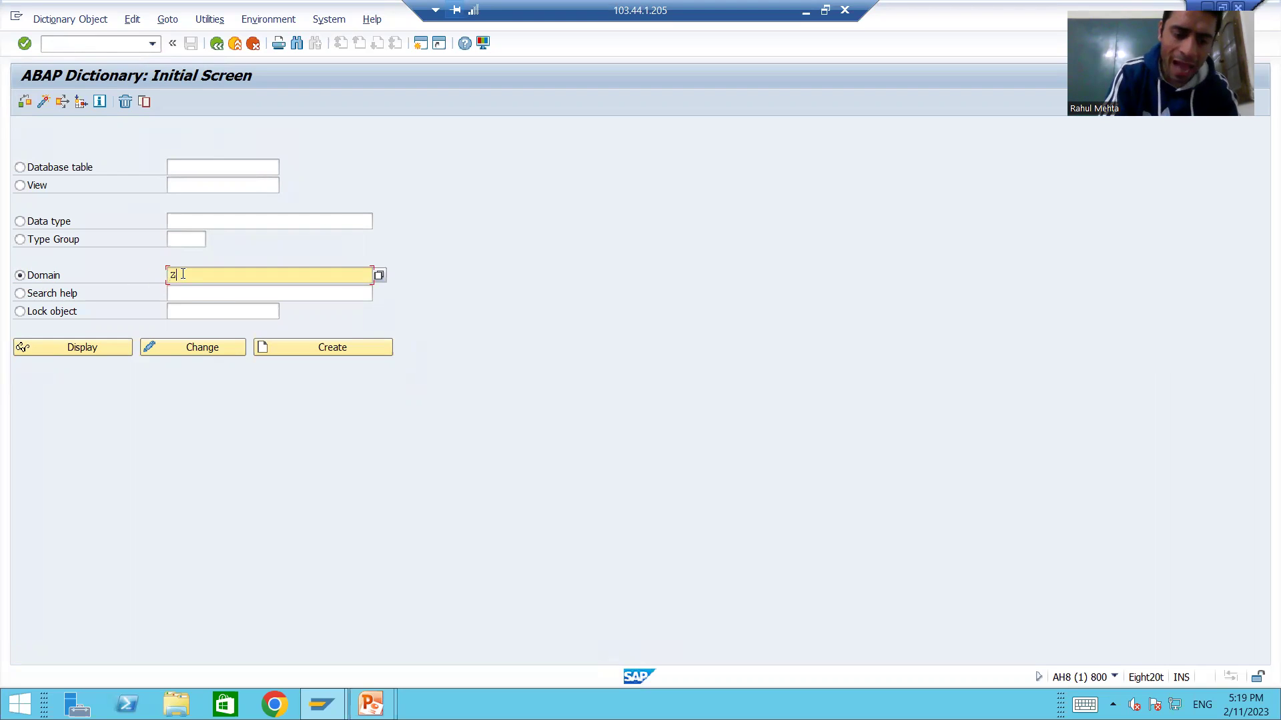
text(D)
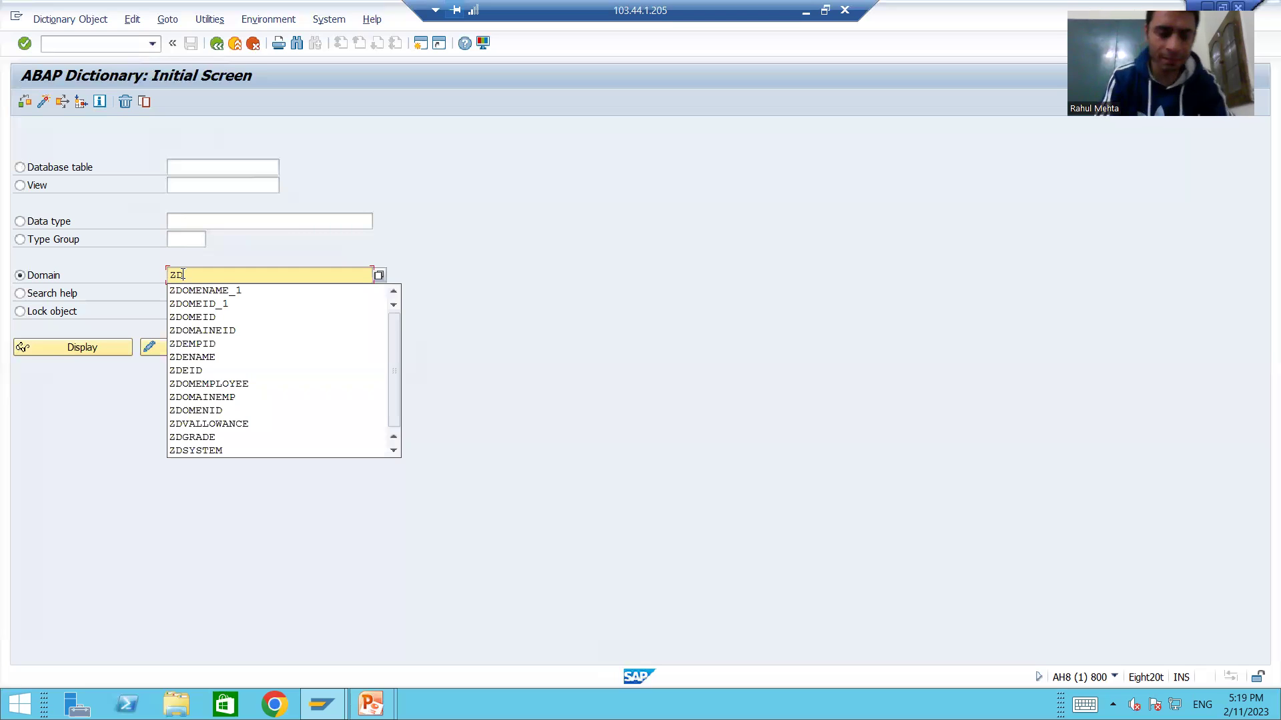
text(EMPLO)
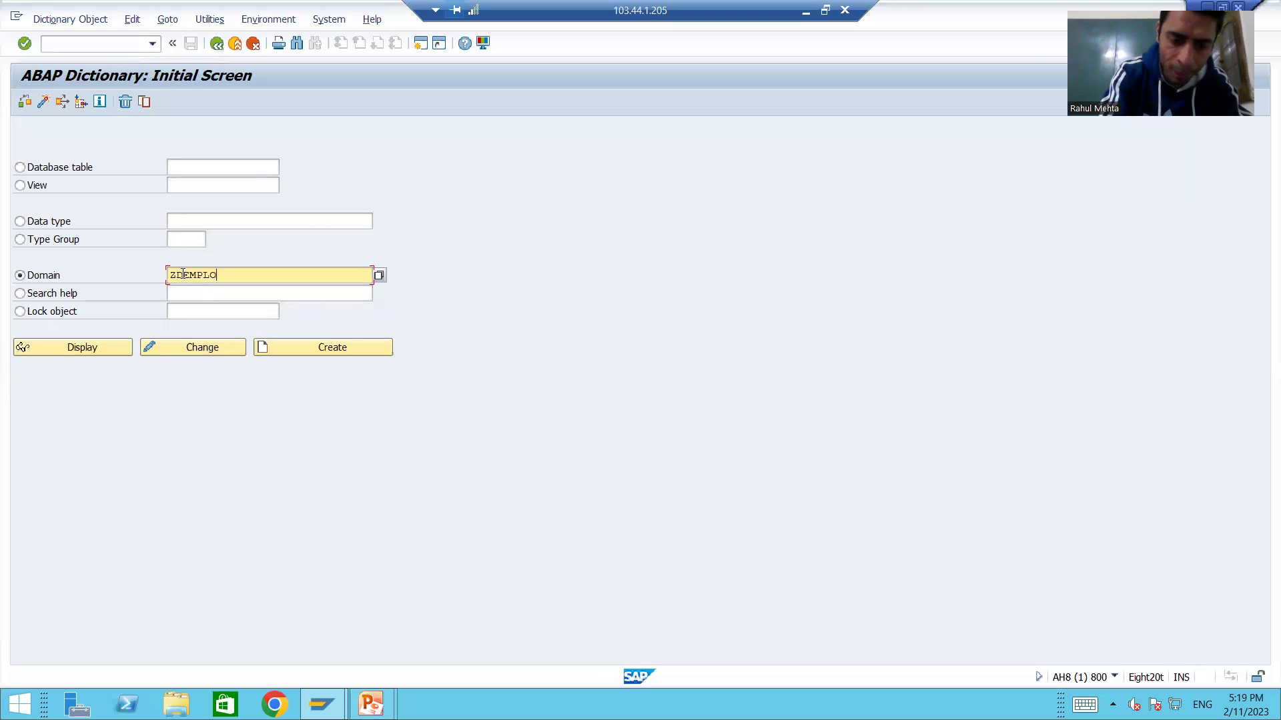
text(YEE123)
key(BackSpace)
key(BackSpace)
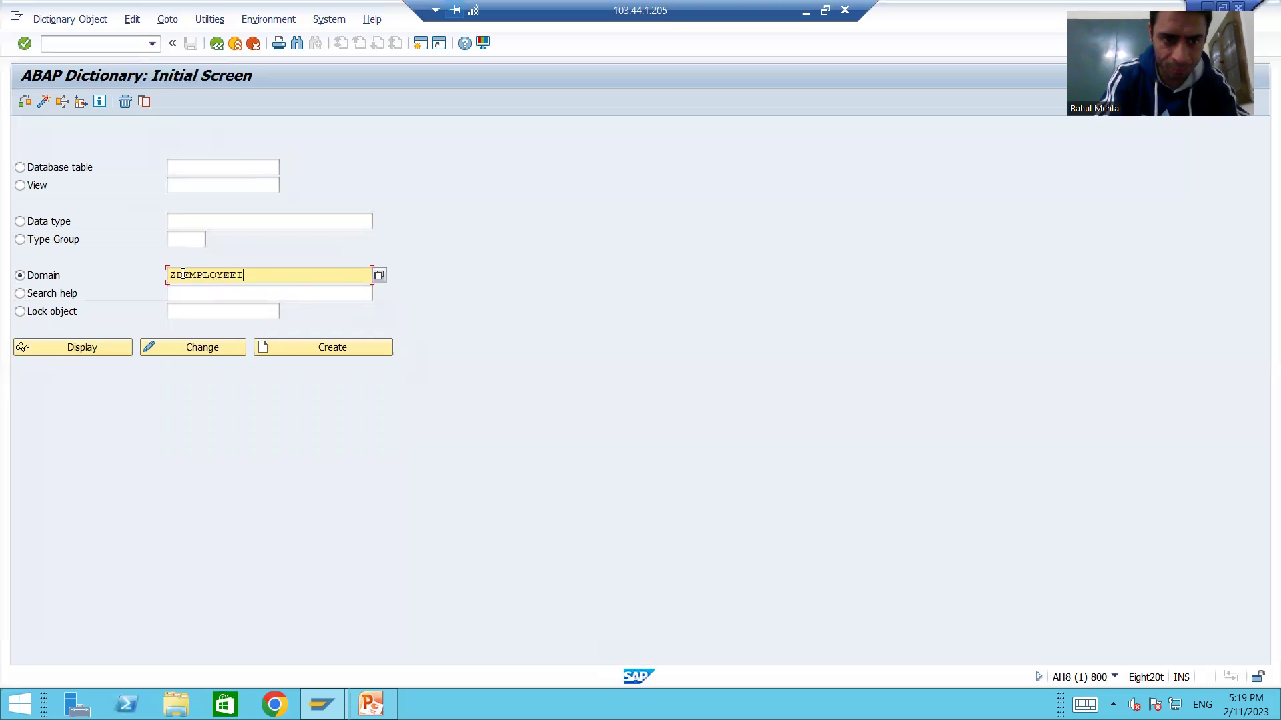
text(D)
key(Return)
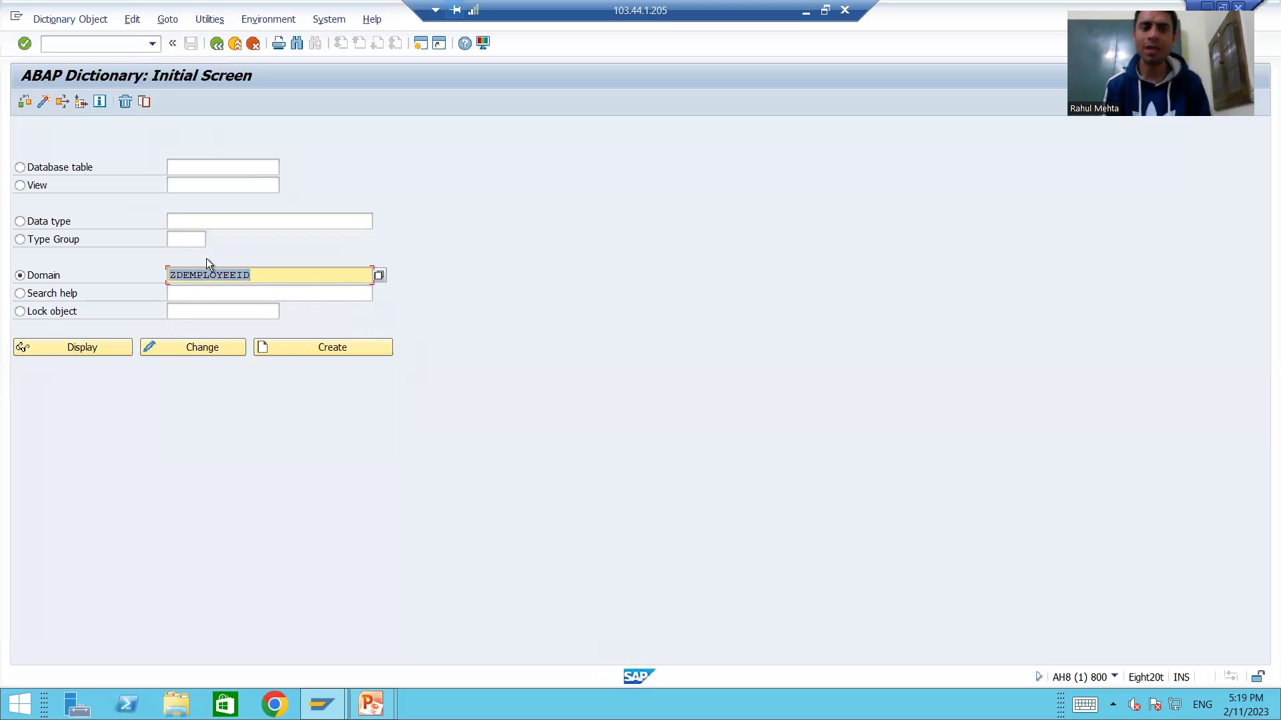
click(293, 284)
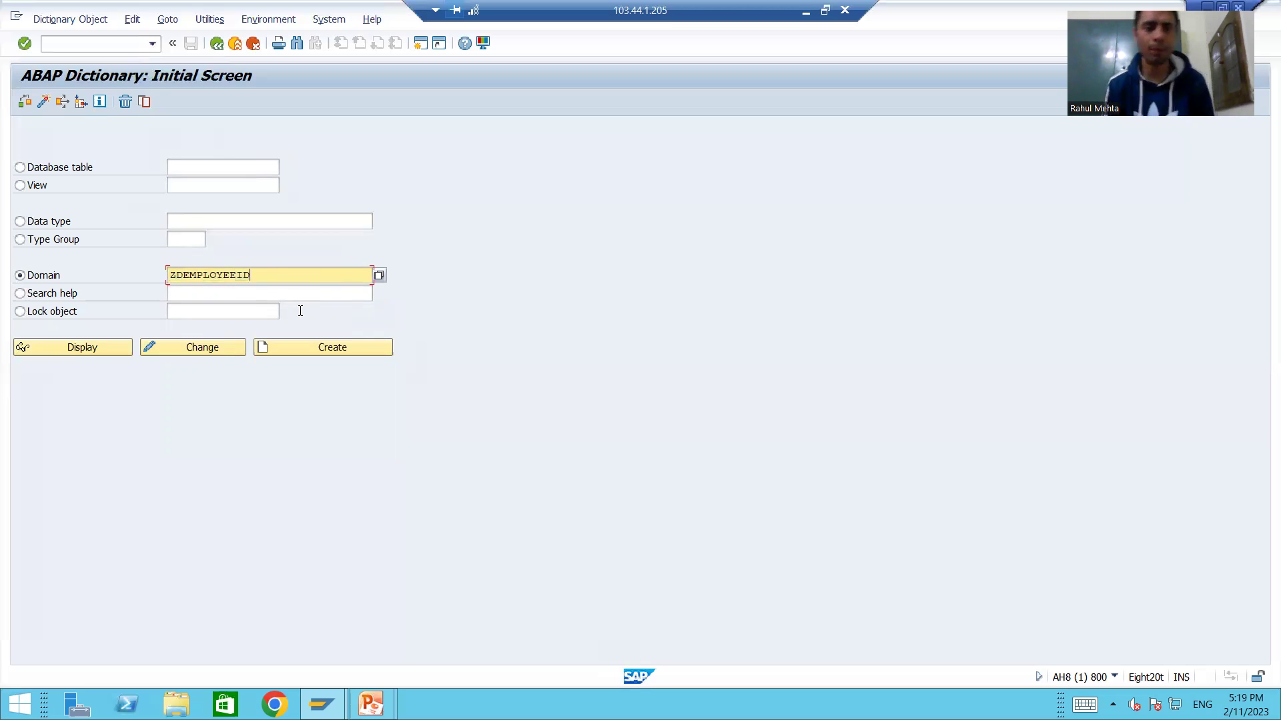
click(310, 346)
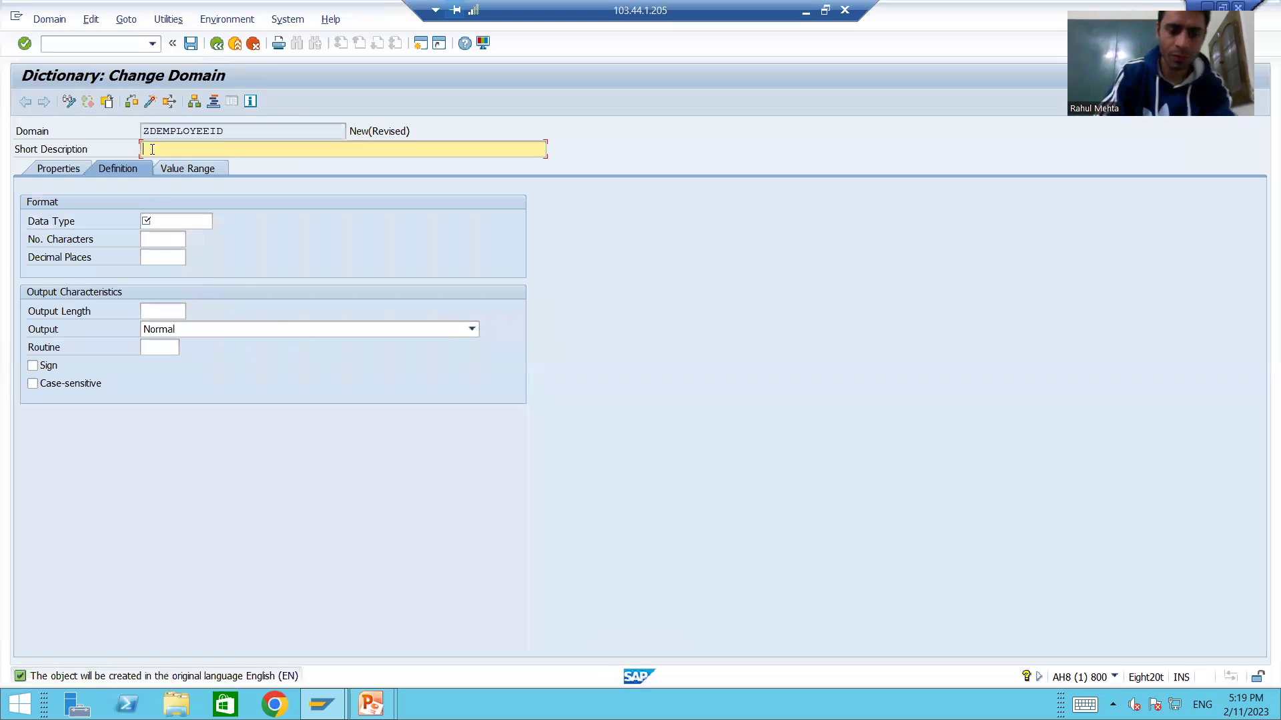
Step: Define the domain with short description "Employee Id", data type NUMC and 10 characters
text(Emplo)
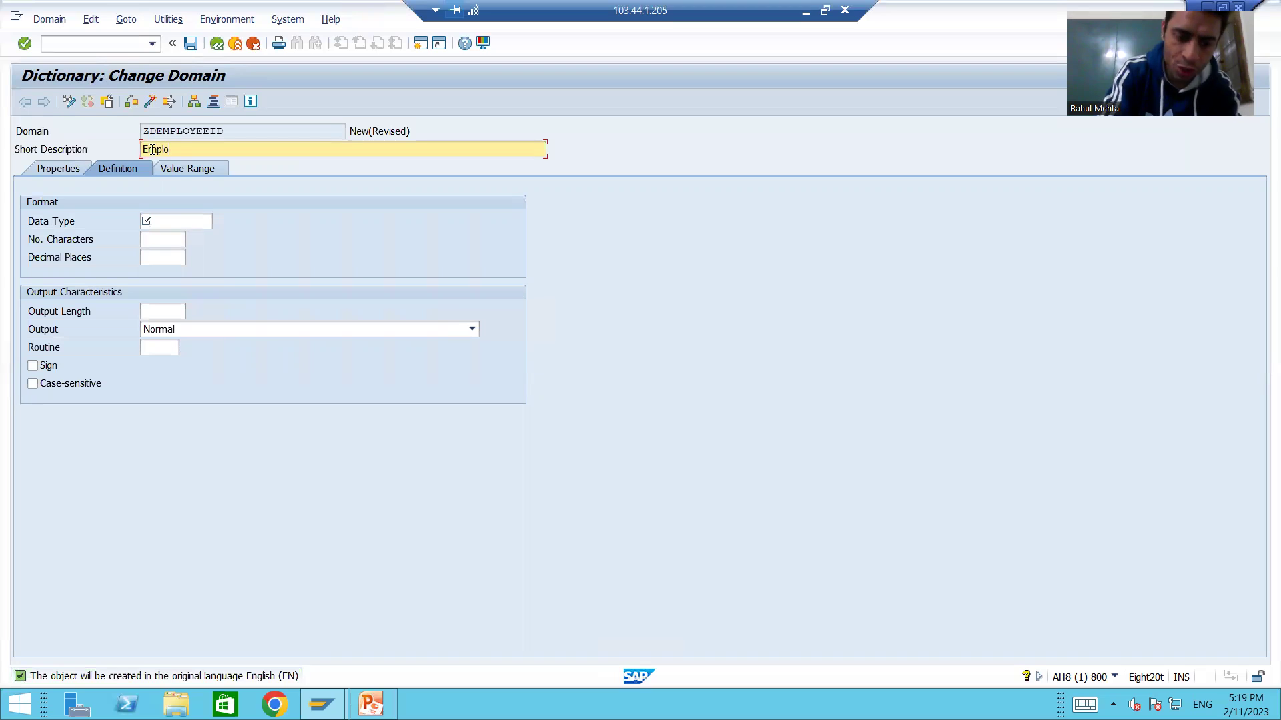
text(yee Id)
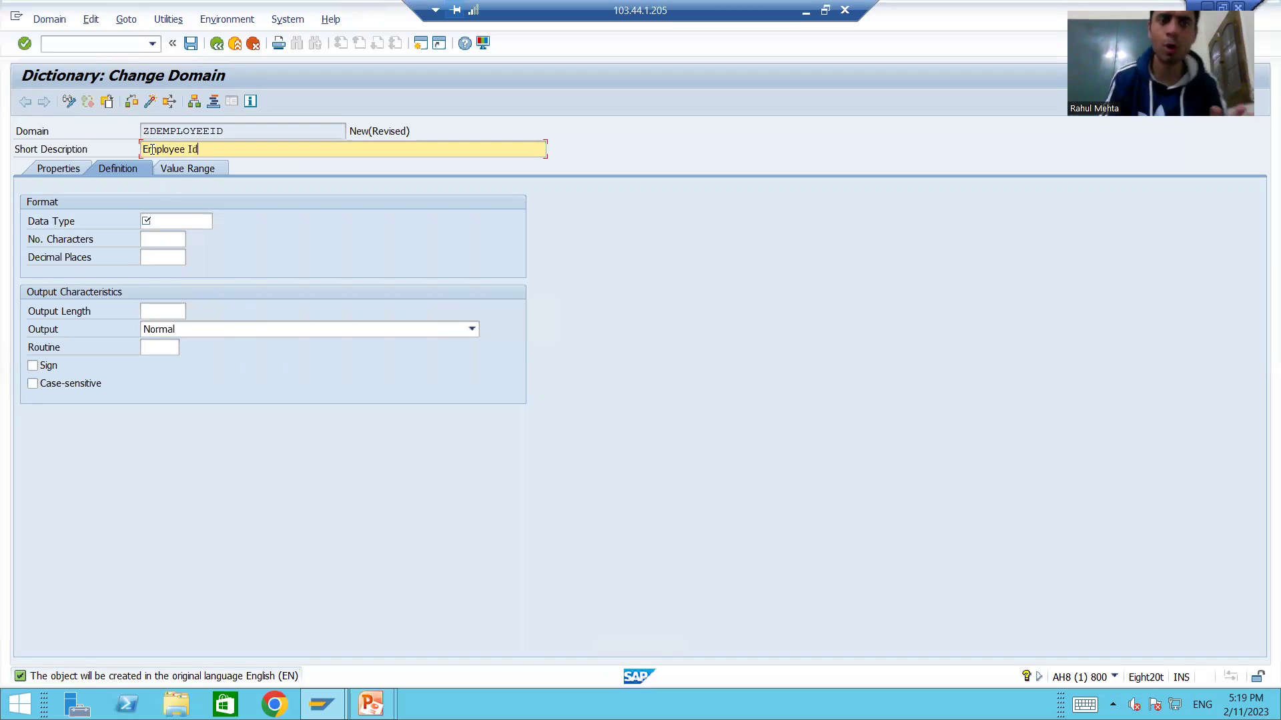
click(167, 220)
text(NUMC)
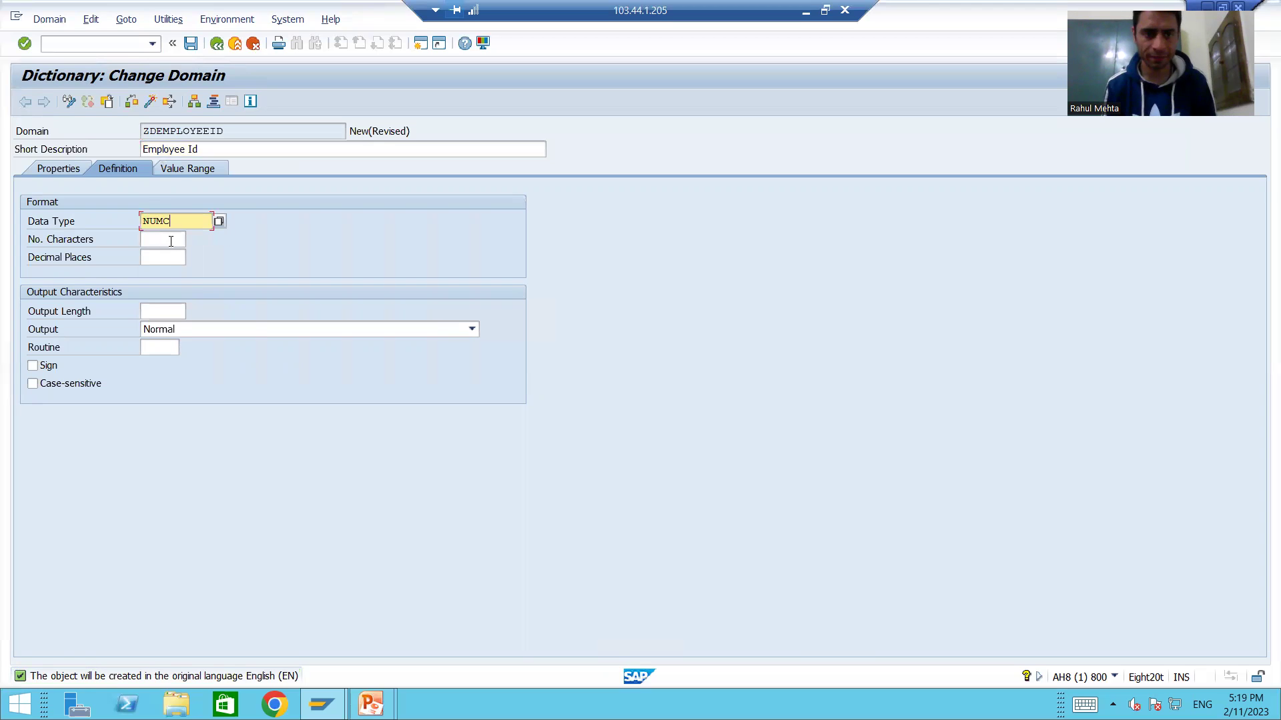
click(170, 242)
text(10)
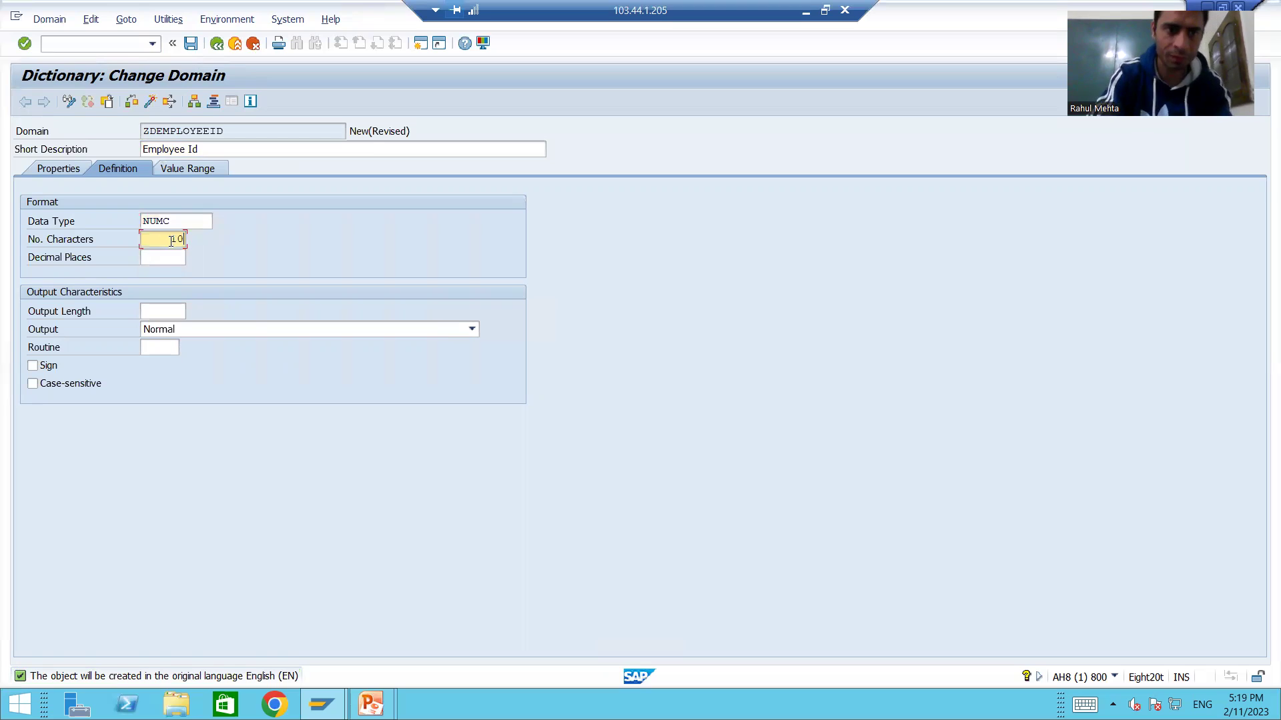
key(Return)
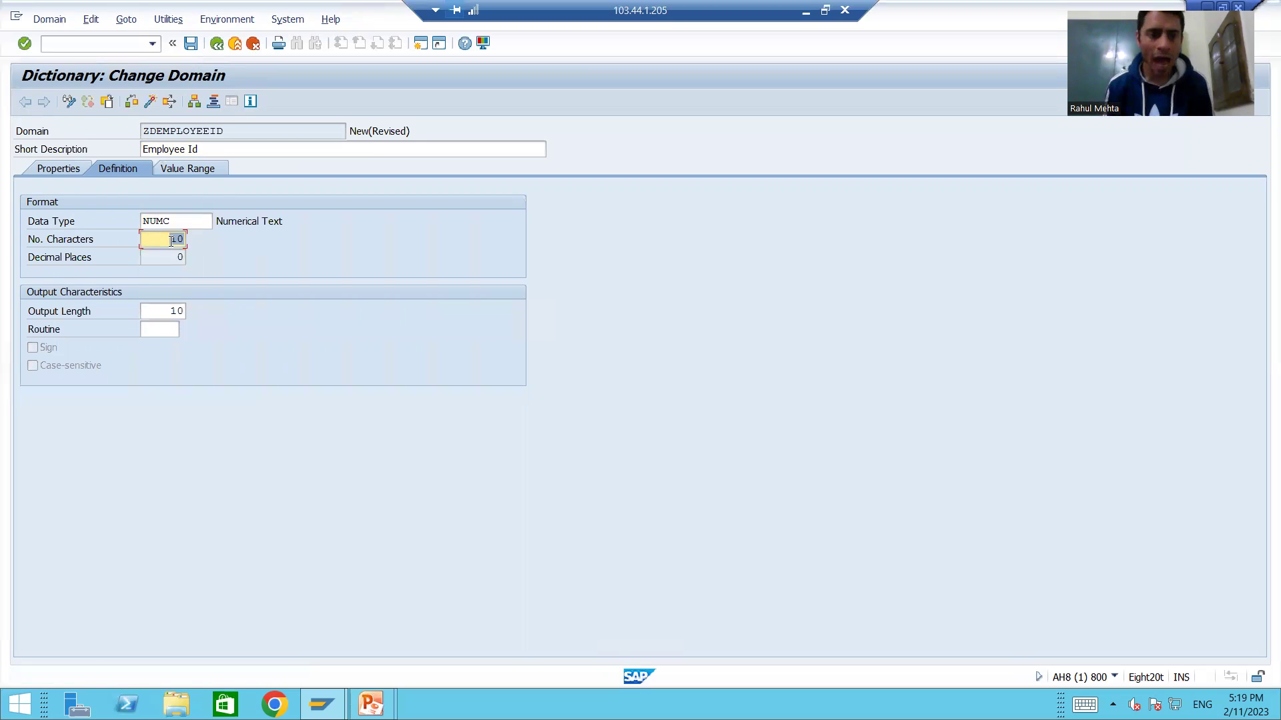
Step: Save the ZDEMPLOYEEID domain as a local object and activate it
click(189, 44)
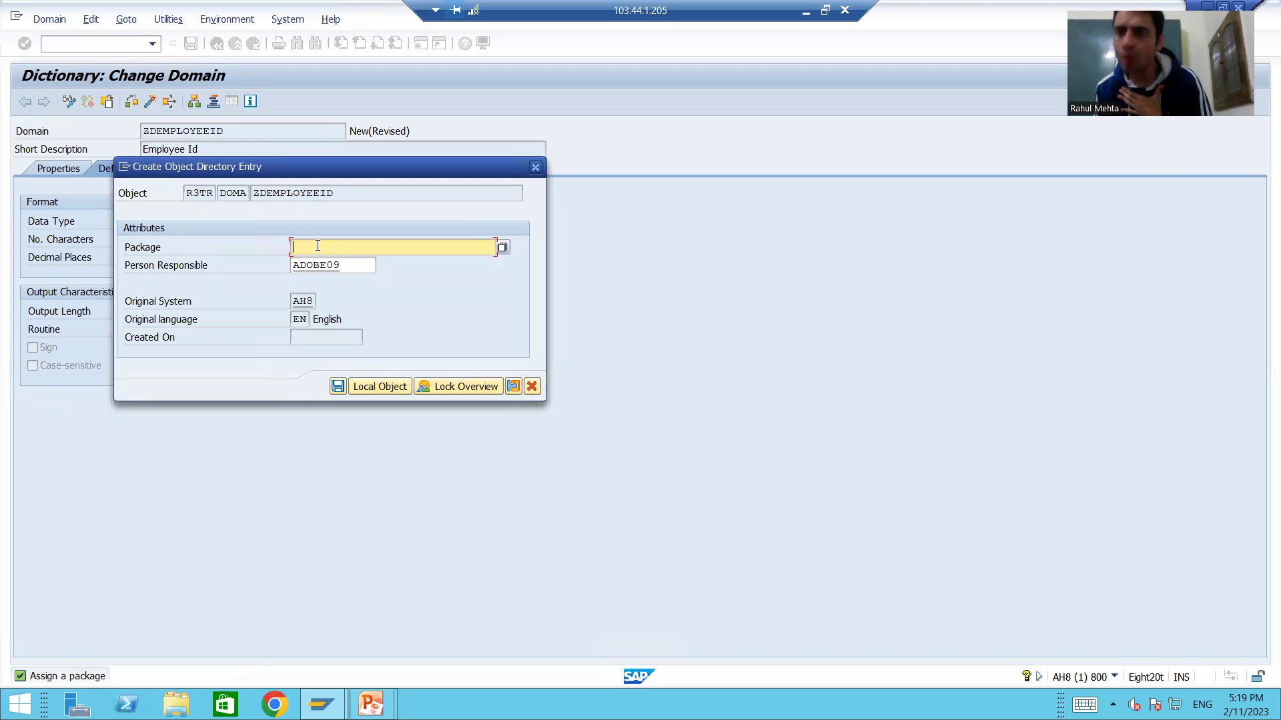
click(379, 388)
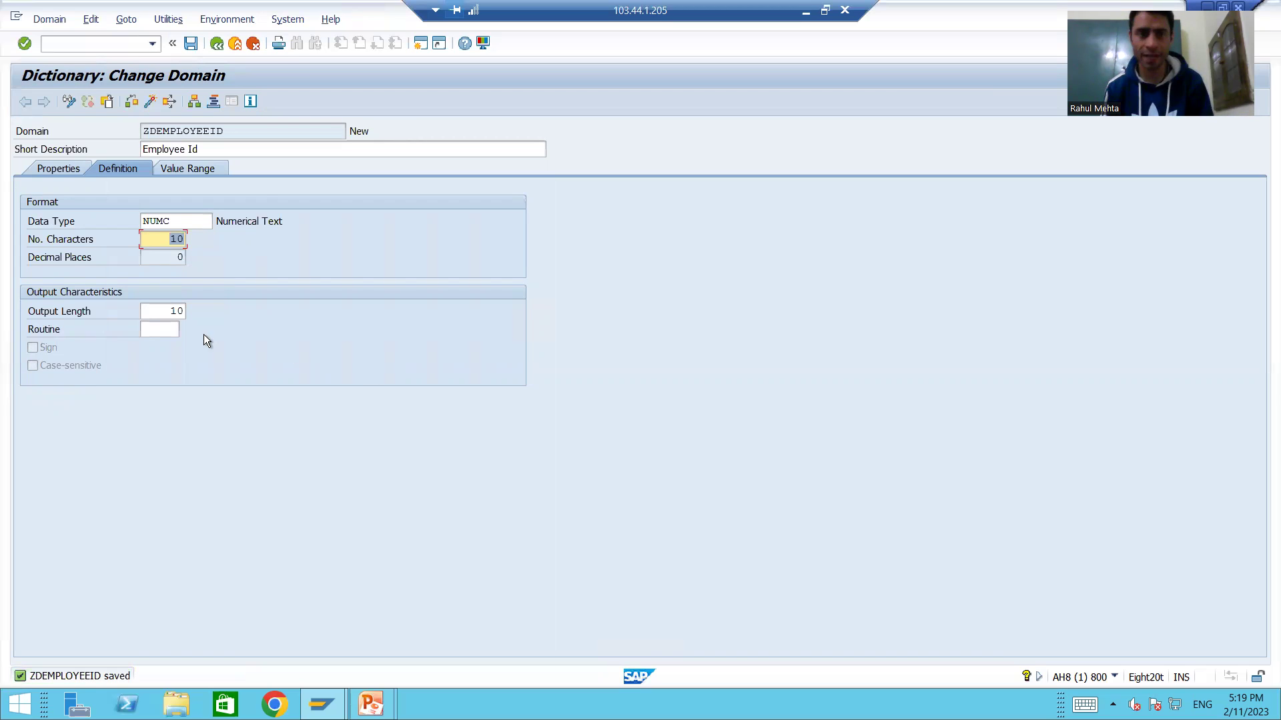
click(151, 101)
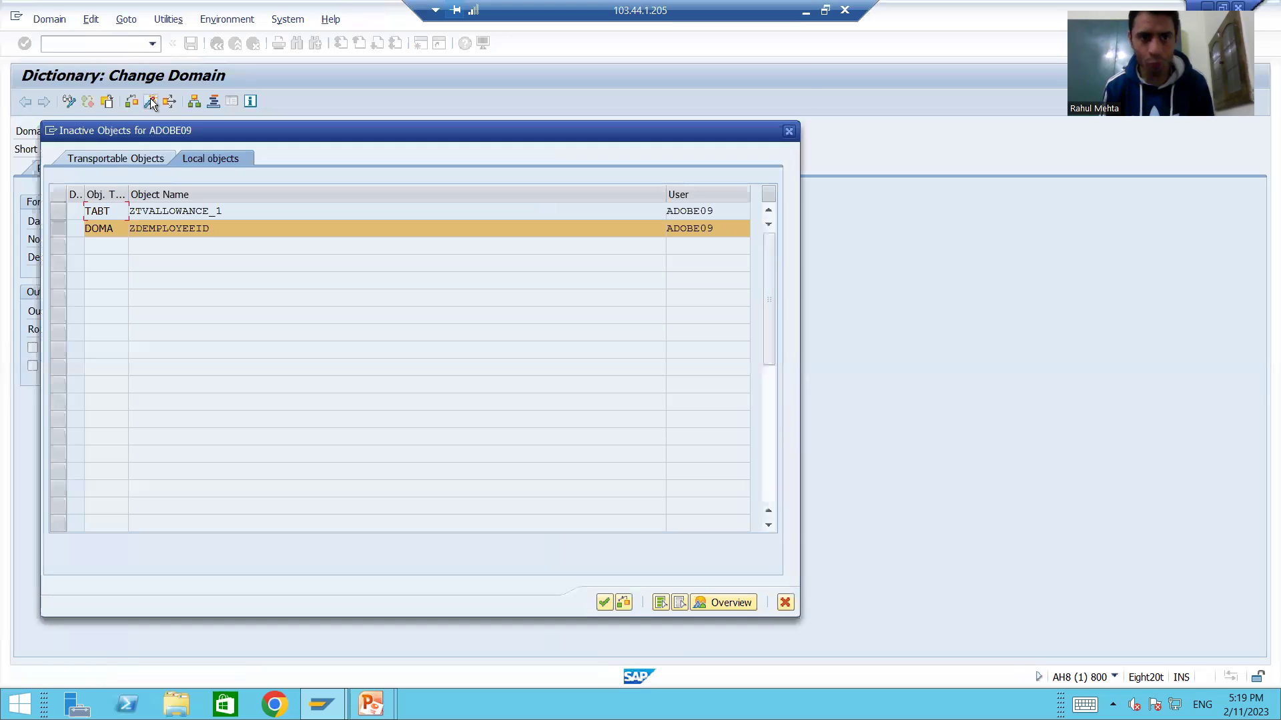
key(Return)
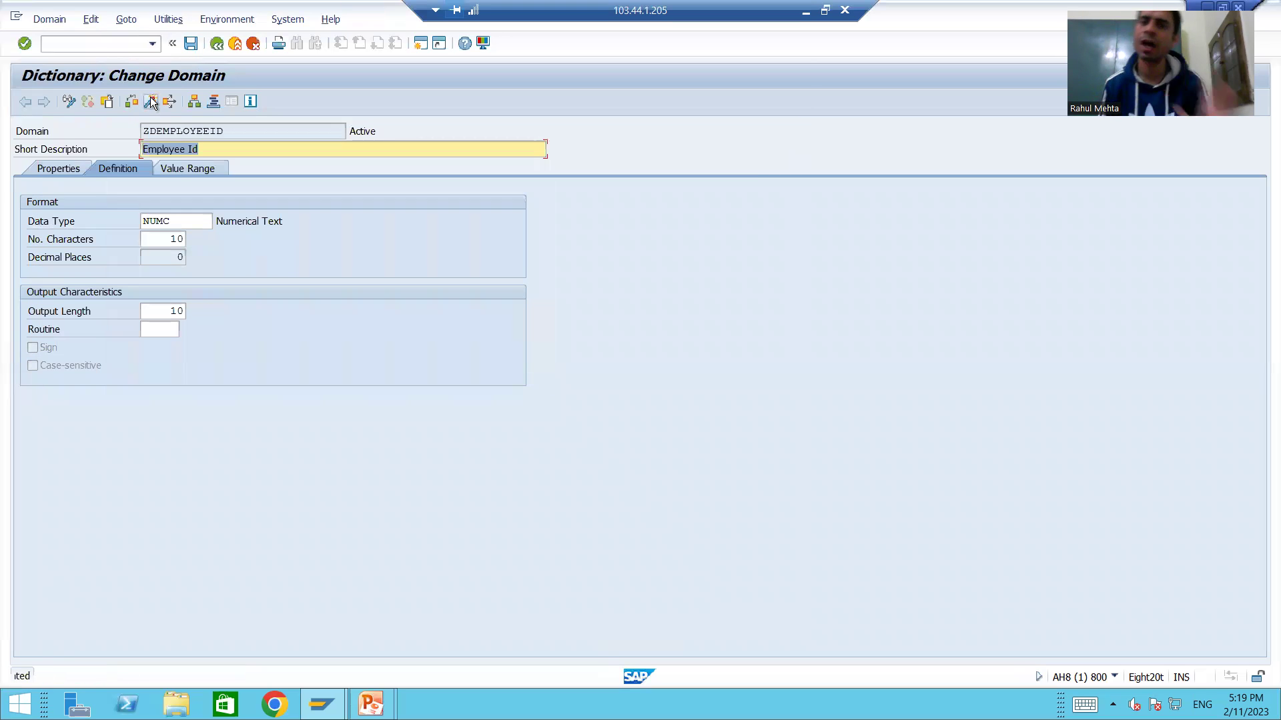
Step: Copy the domain name ZDEMPLOYEEID into a new Notepad document and minimize Notepad
drag(233, 130, 140, 131)
key(ctrl+c)
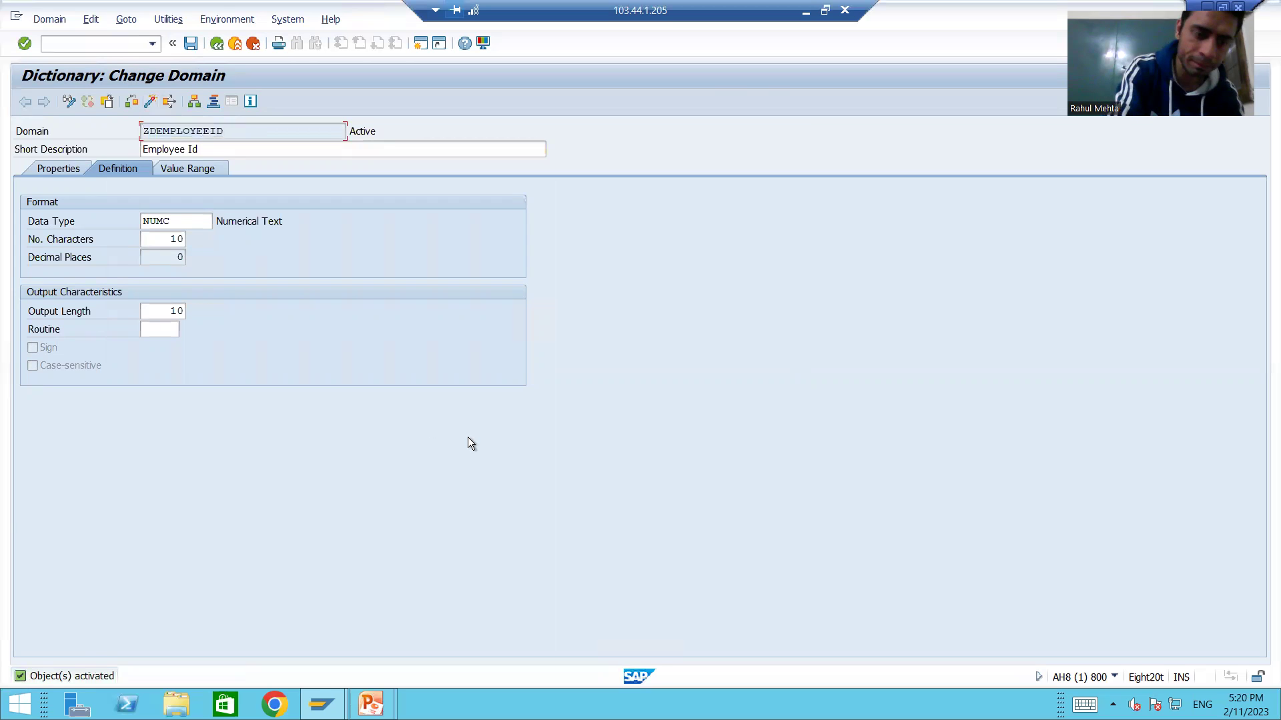
key(super+r)
key(Return)
key(ctrl+v)
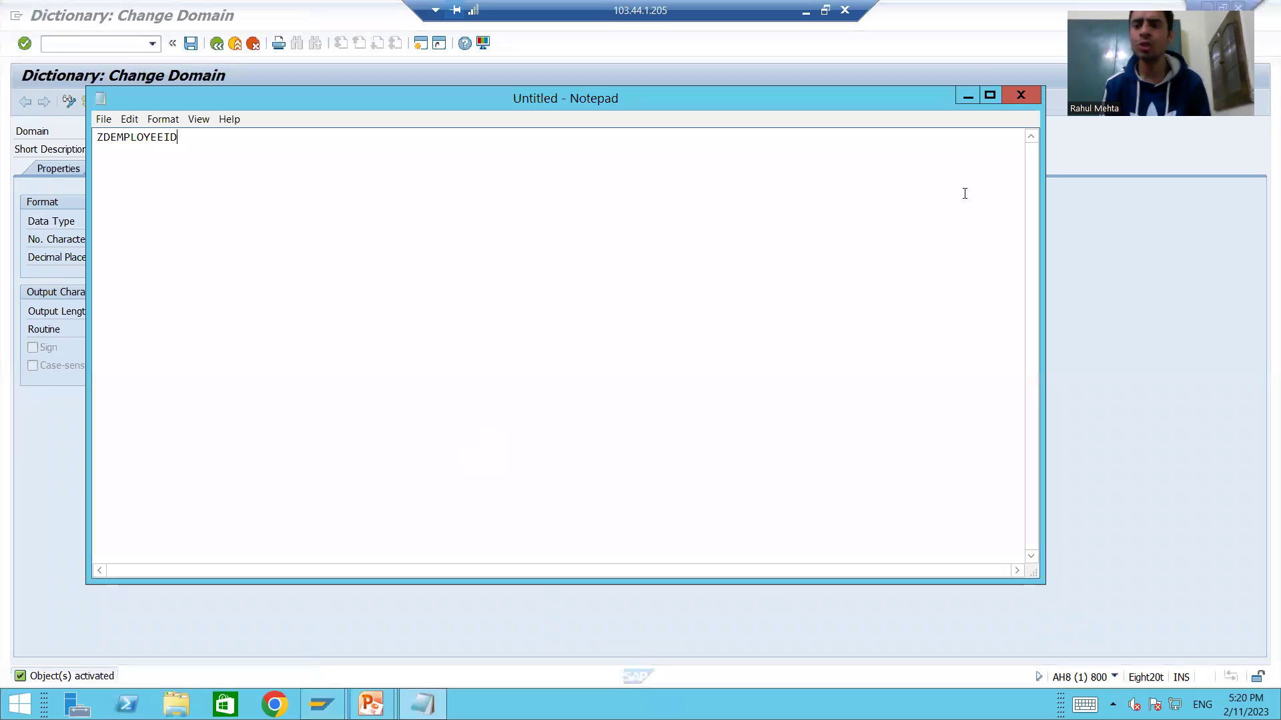
click(967, 97)
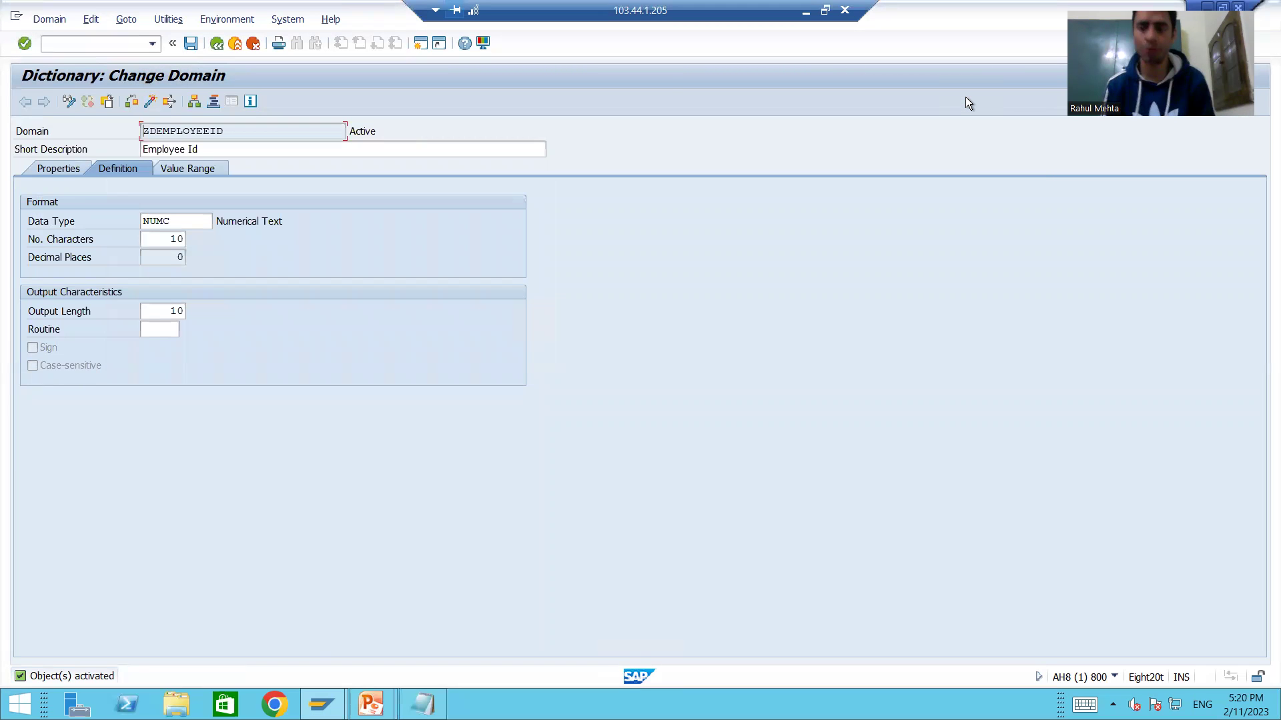
Step: Return to the ABAP Dictionary initial screen and create a second domain named ZDEMPLOYEENAME
key(F3)
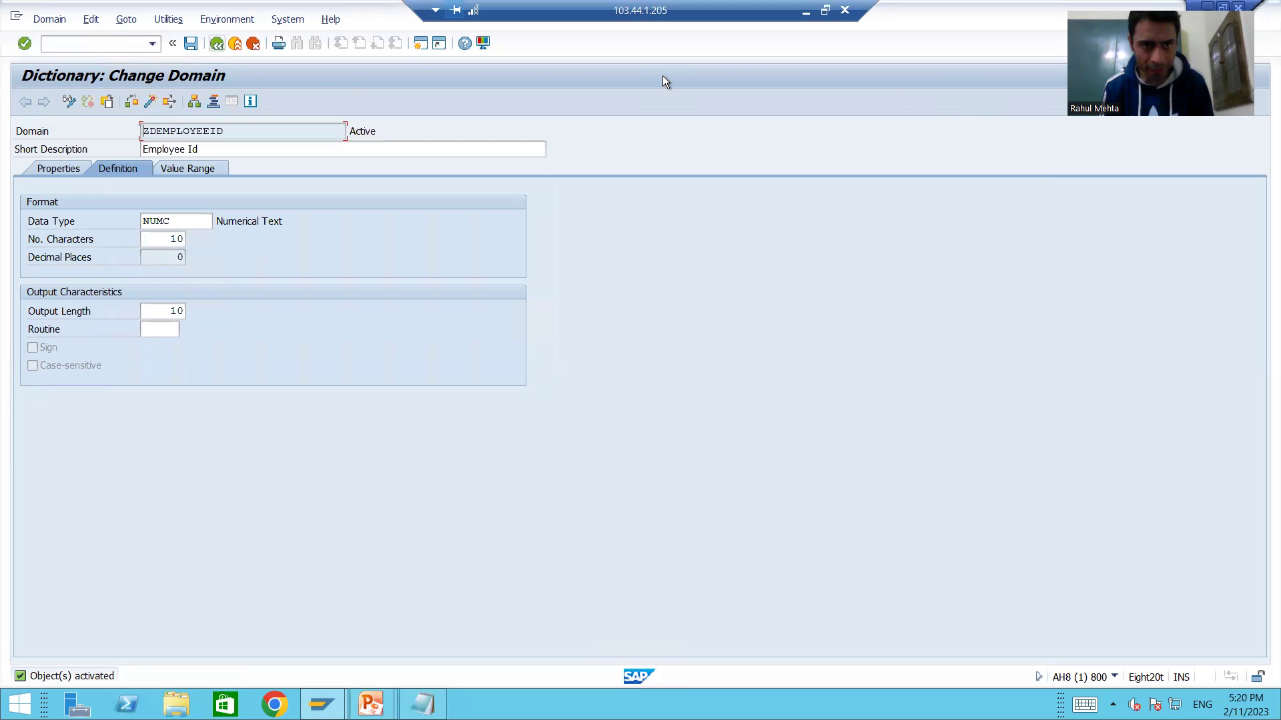
click(254, 275)
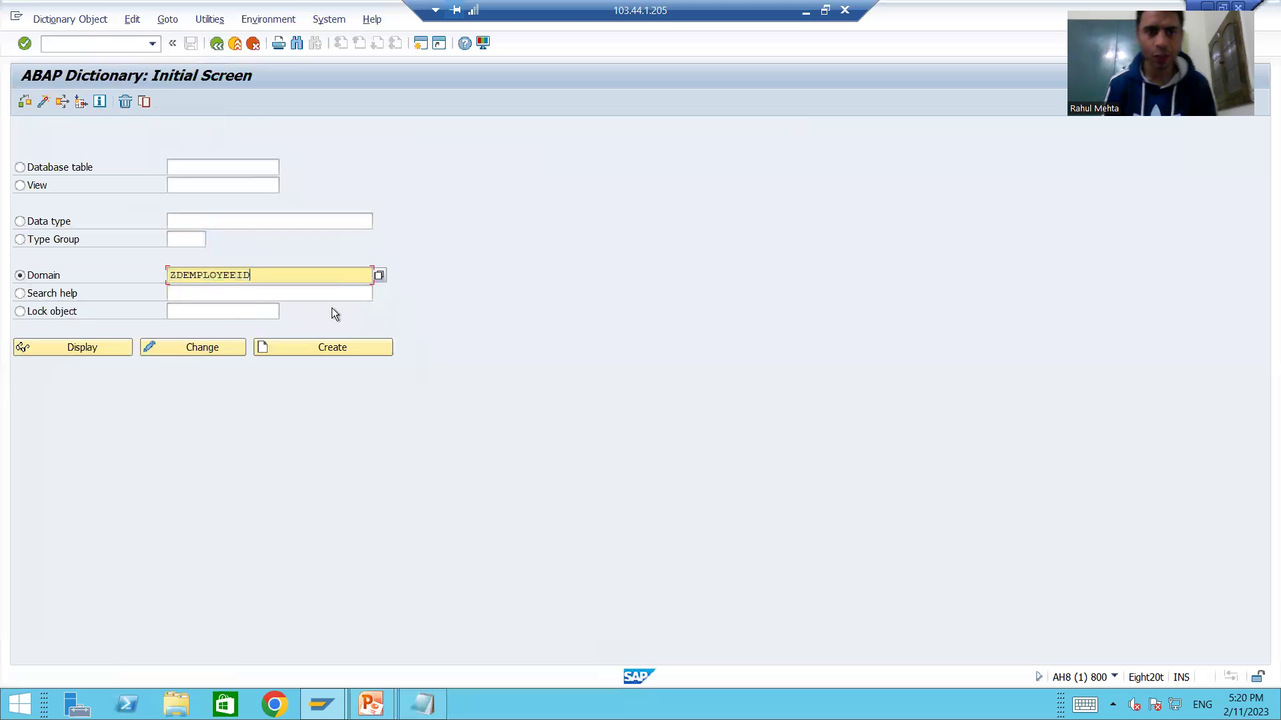
key(BackSpace)
key(BackSpace)
text(NA)
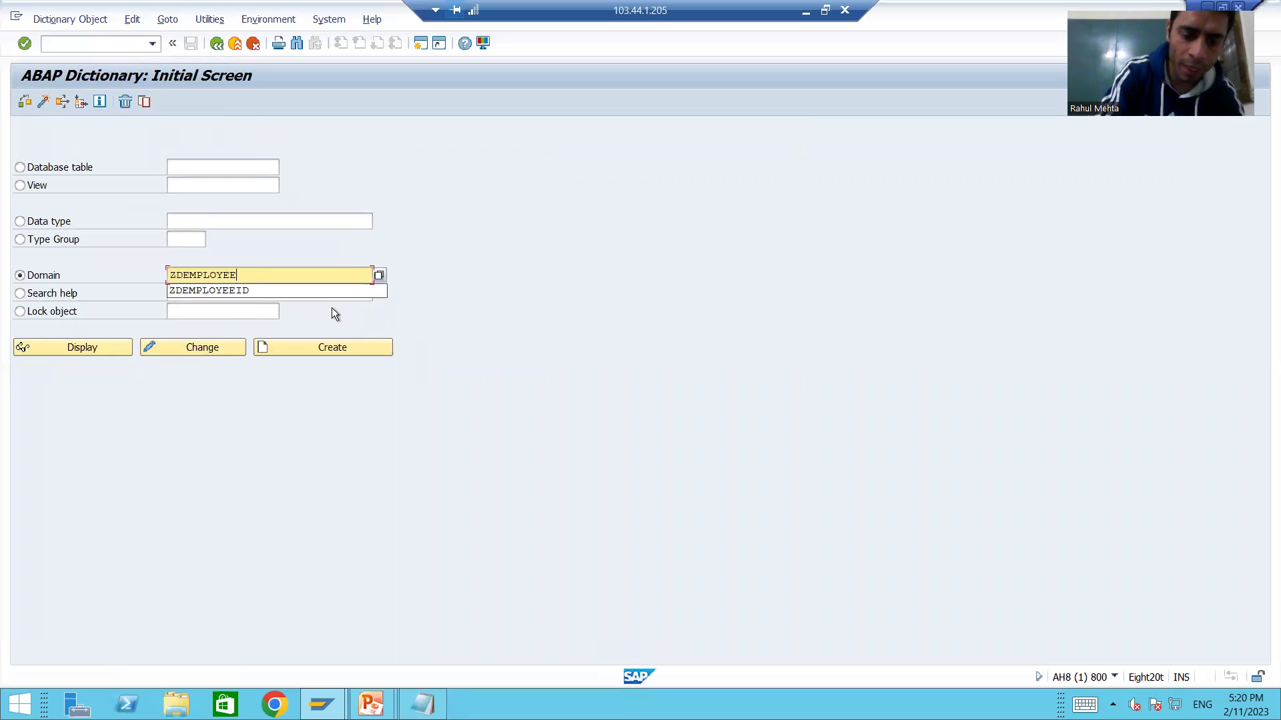
text(ME)
key(Return)
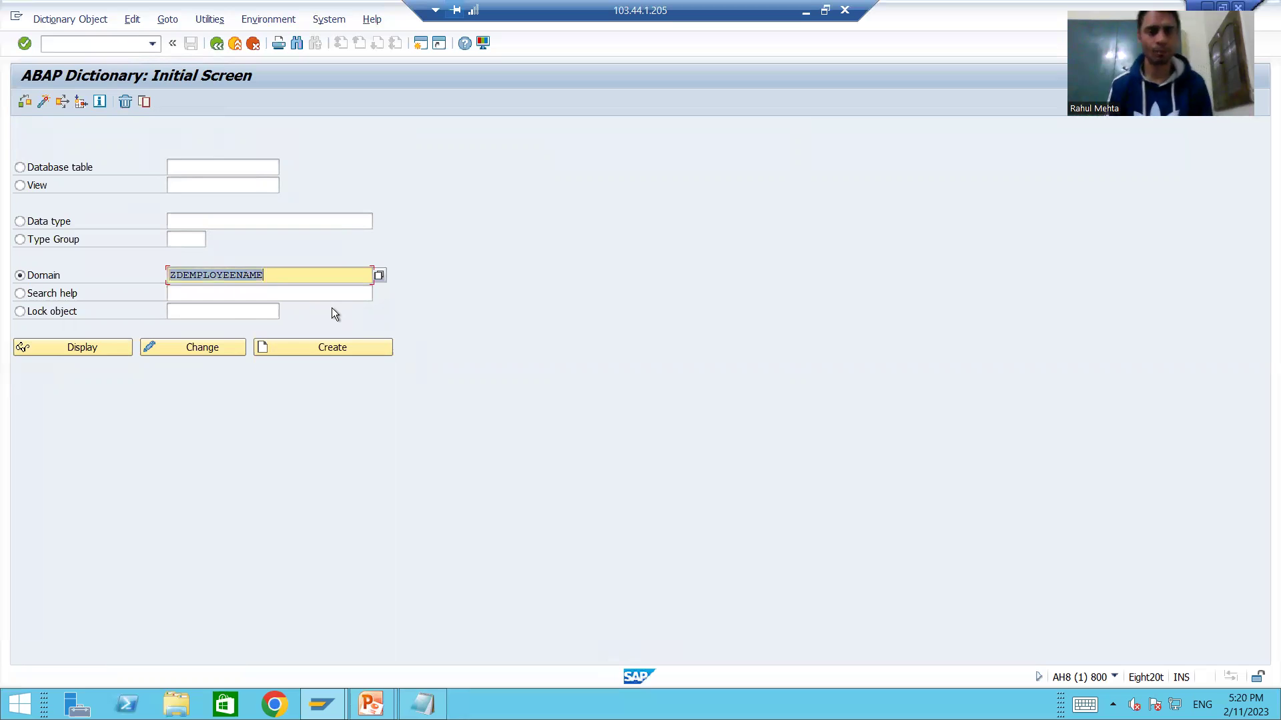
click(334, 346)
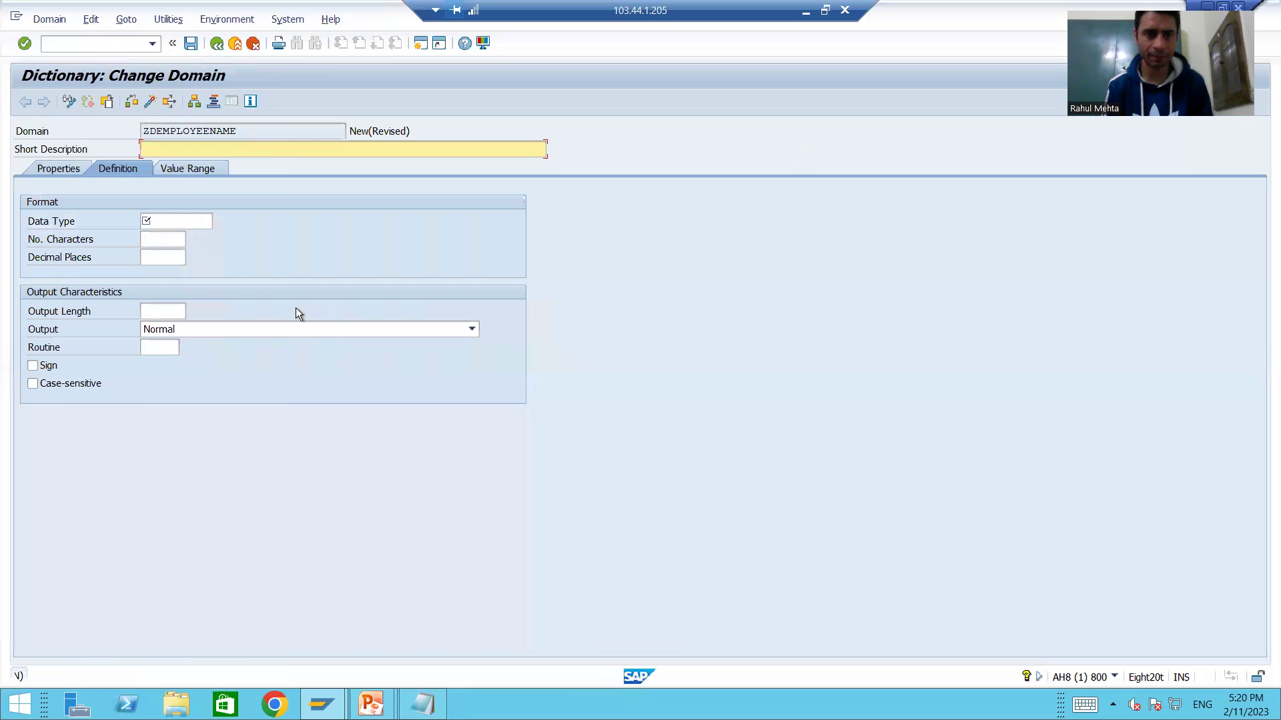
Step: Define the domain with short description "Employee Name", data type CHAR and 40 characters
click(155, 148)
text(Employee Name)
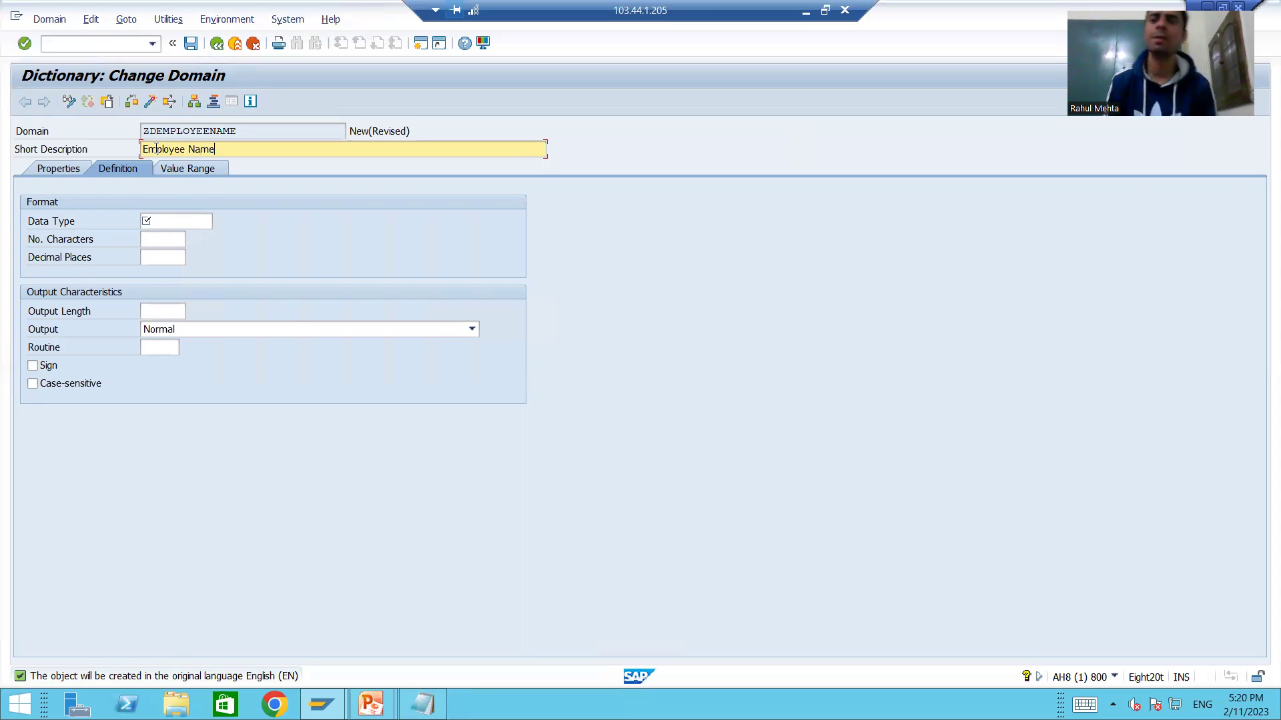
click(178, 222)
text(CHAR)
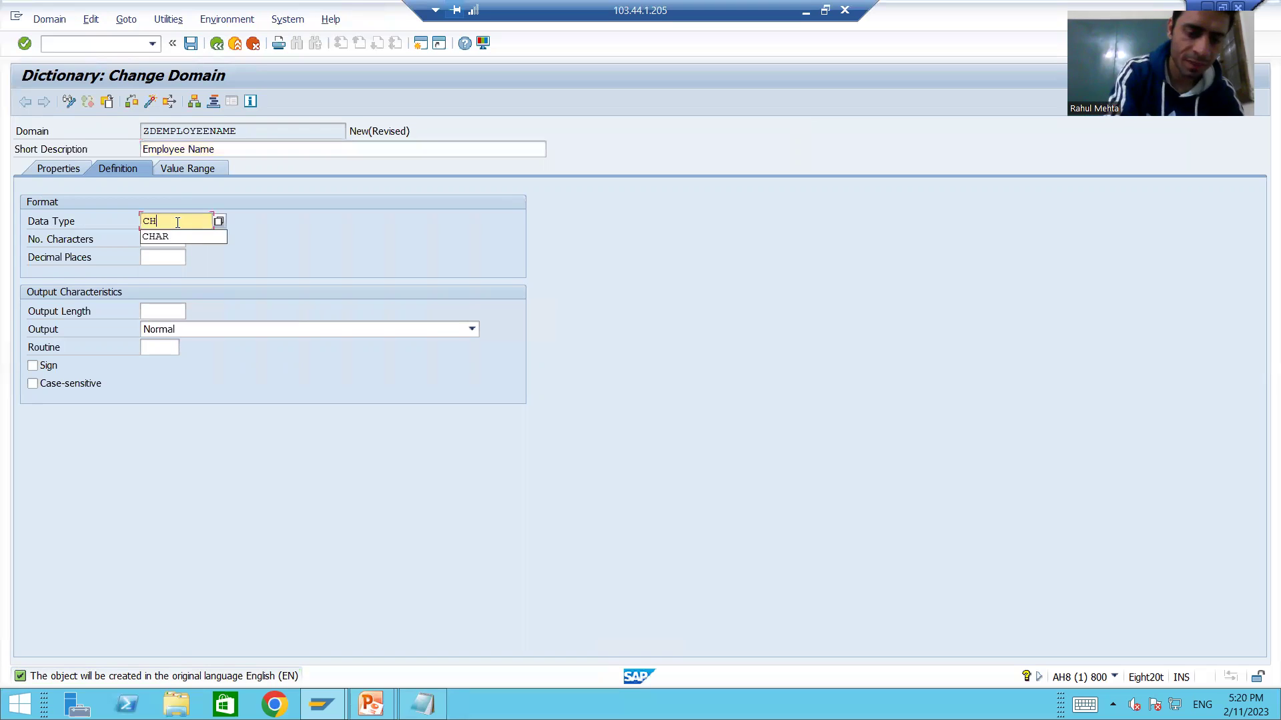
click(182, 238)
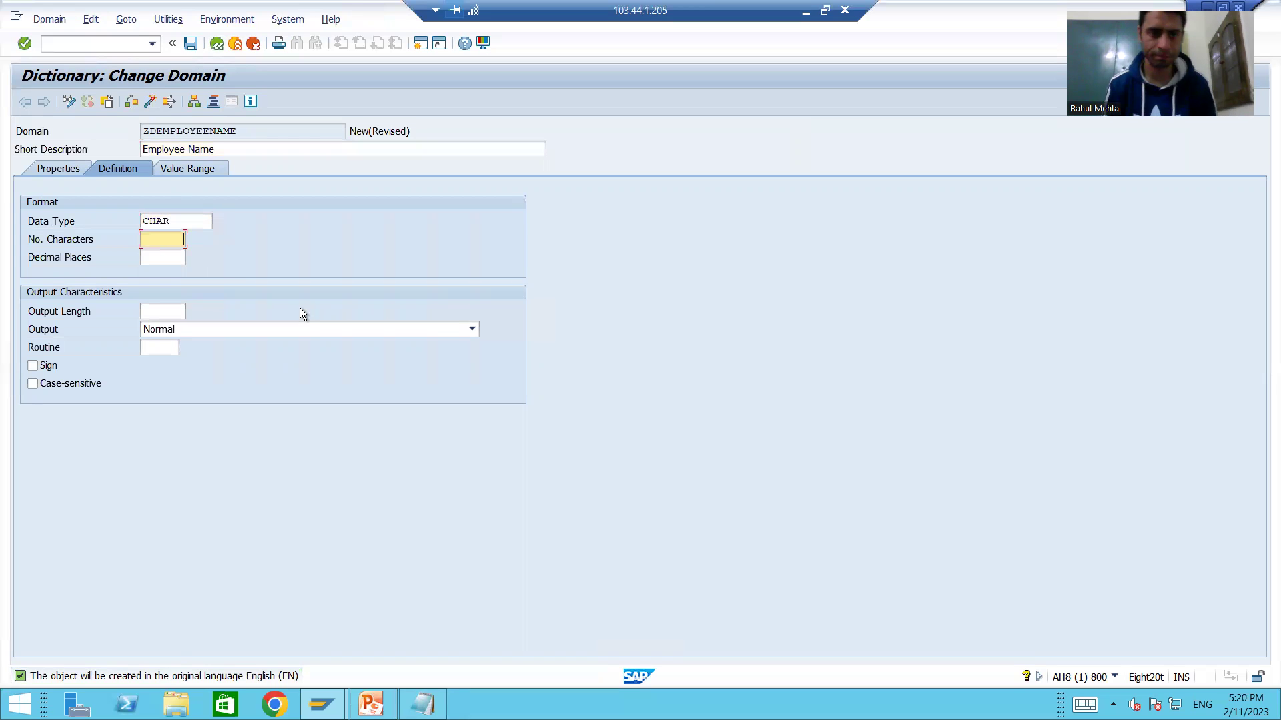
text(40)
key(Return)
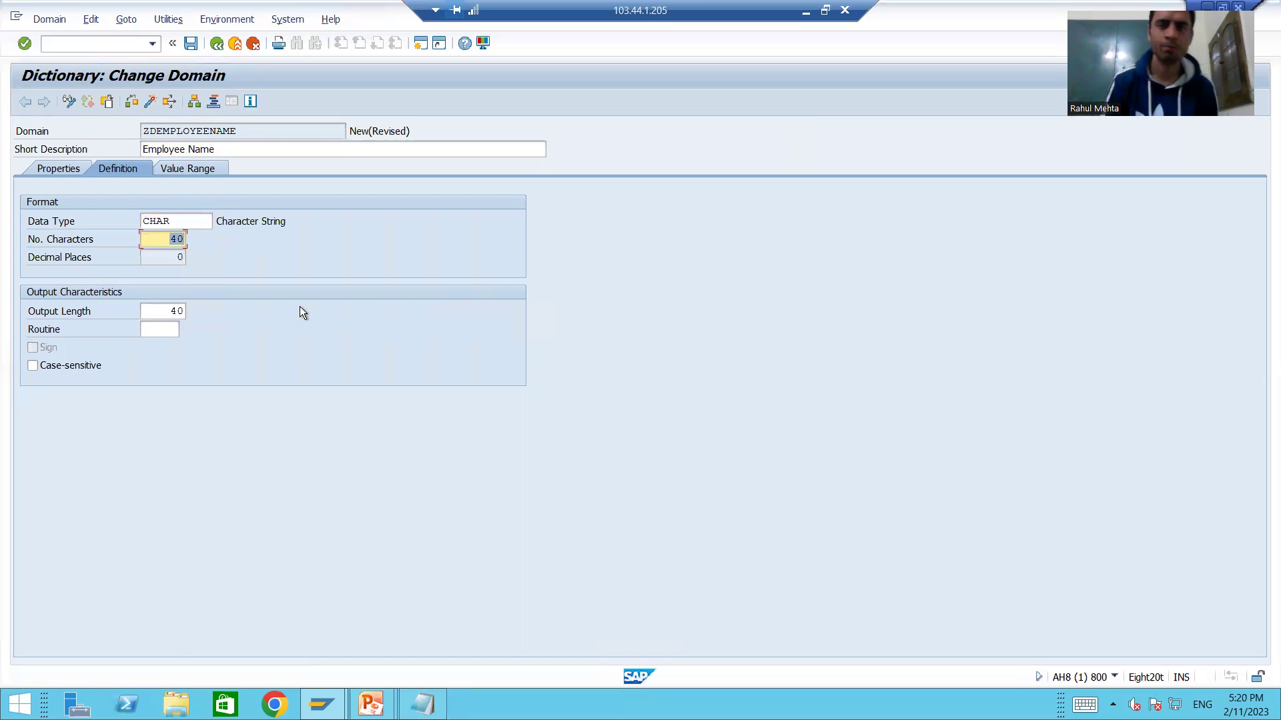
Step: Save the ZDEMPLOYEENAME domain as a local object and activate it
click(186, 50)
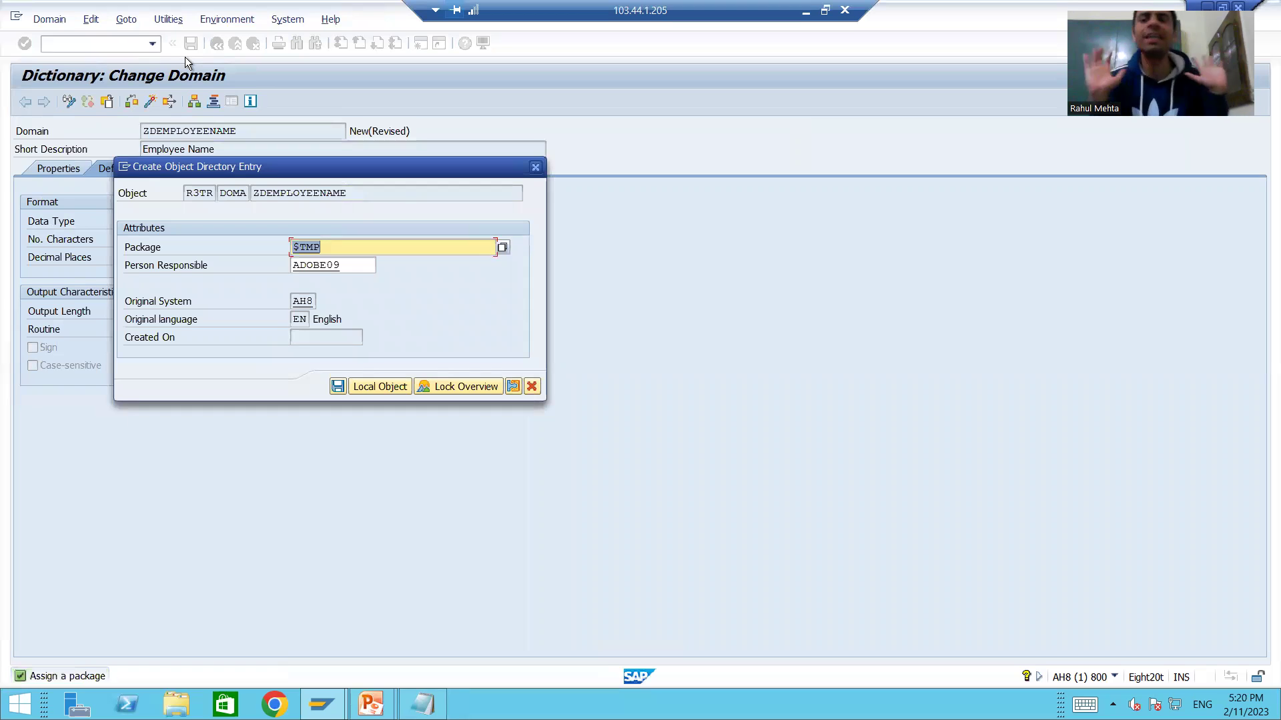
click(324, 243)
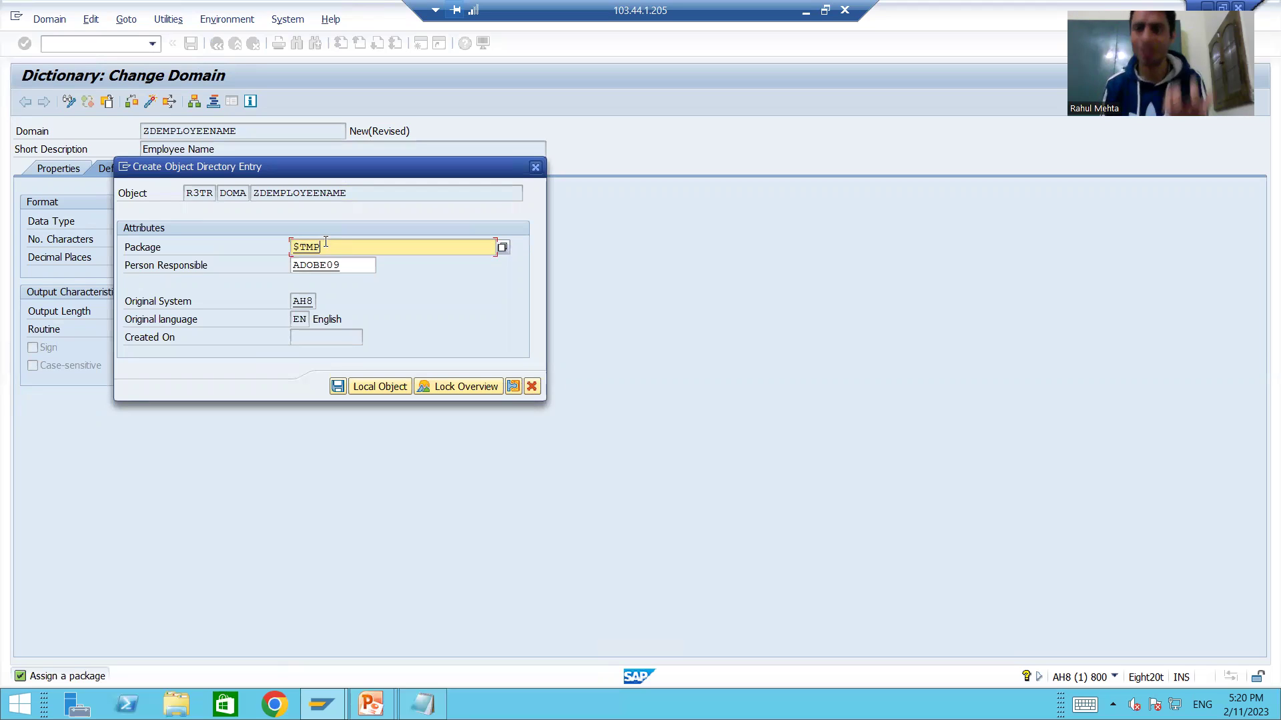
click(383, 386)
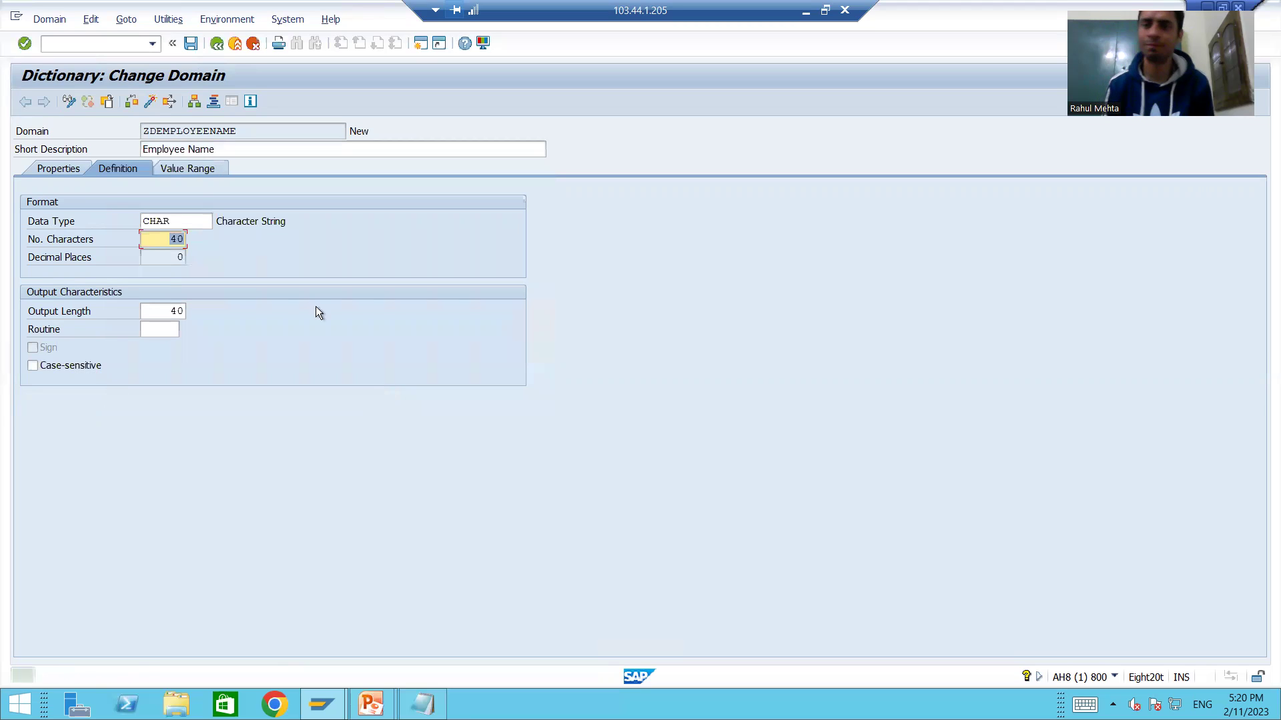
click(147, 100)
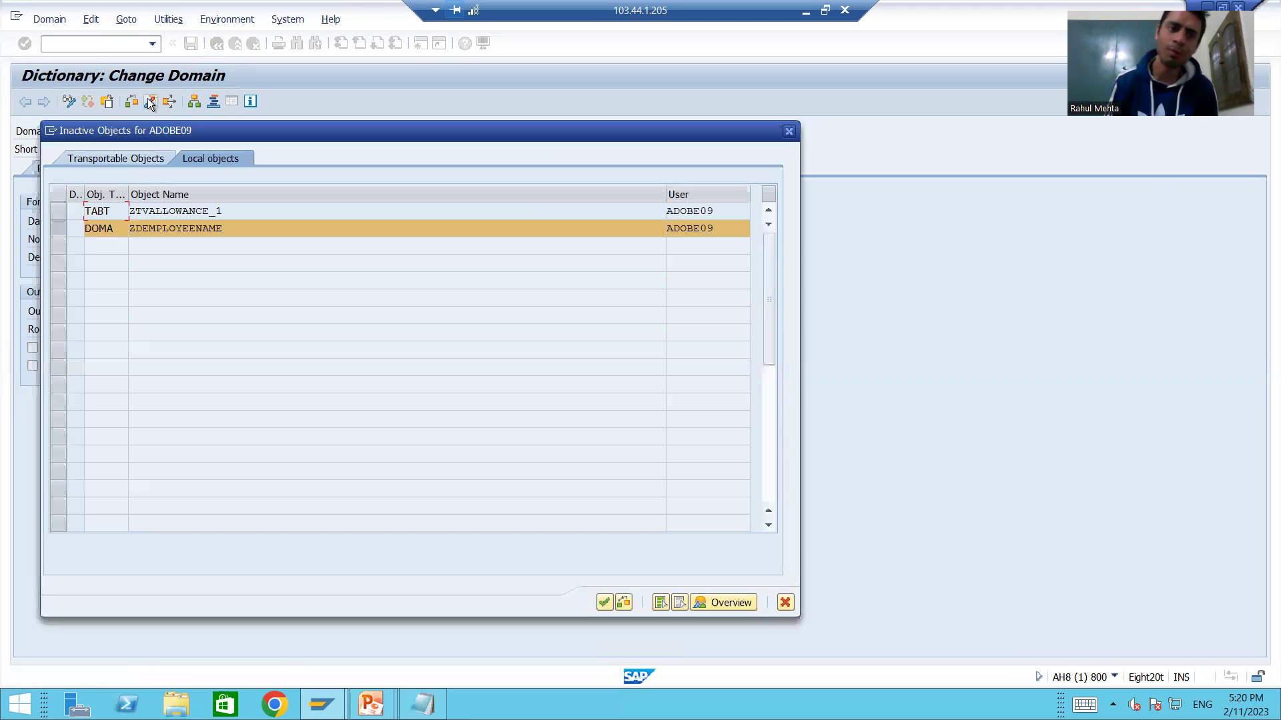
key(Return)
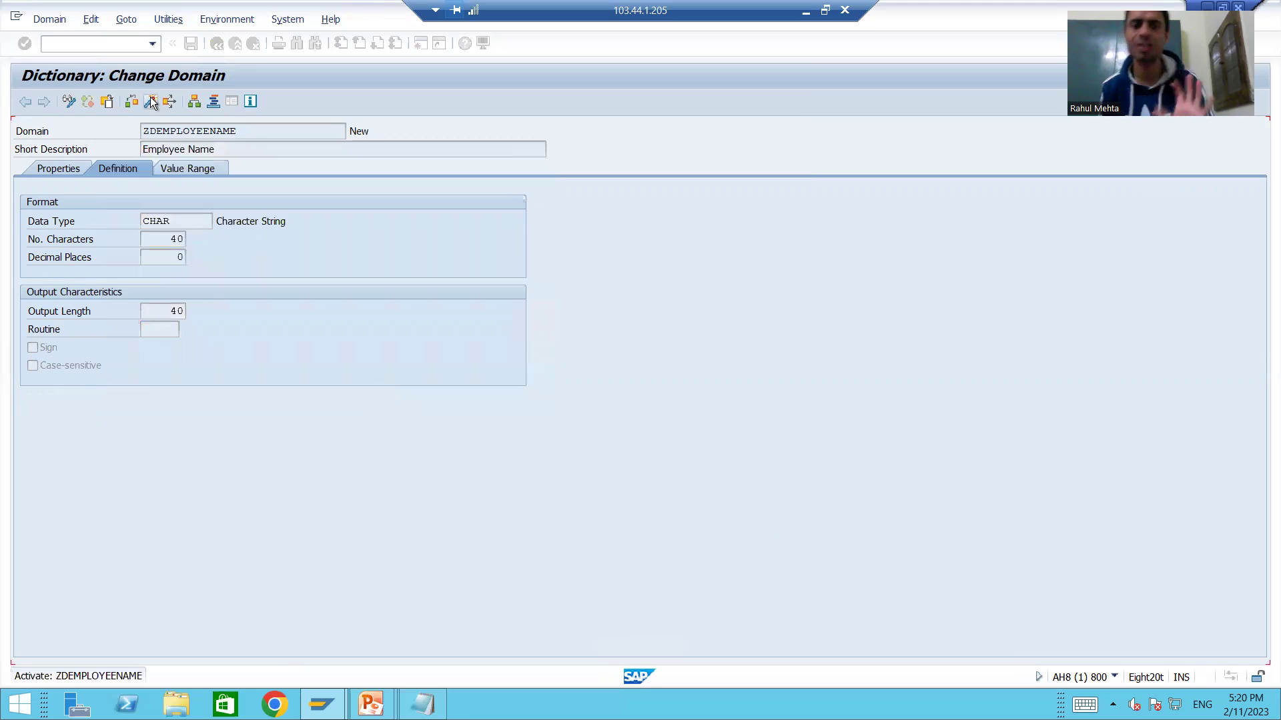
Step: Copy the domain name ZDEMPLOYEENAME onto a new line in the Notepad document and minimize Notepad
drag(239, 132, 139, 138)
key(ctrl+c)
click(375, 578)
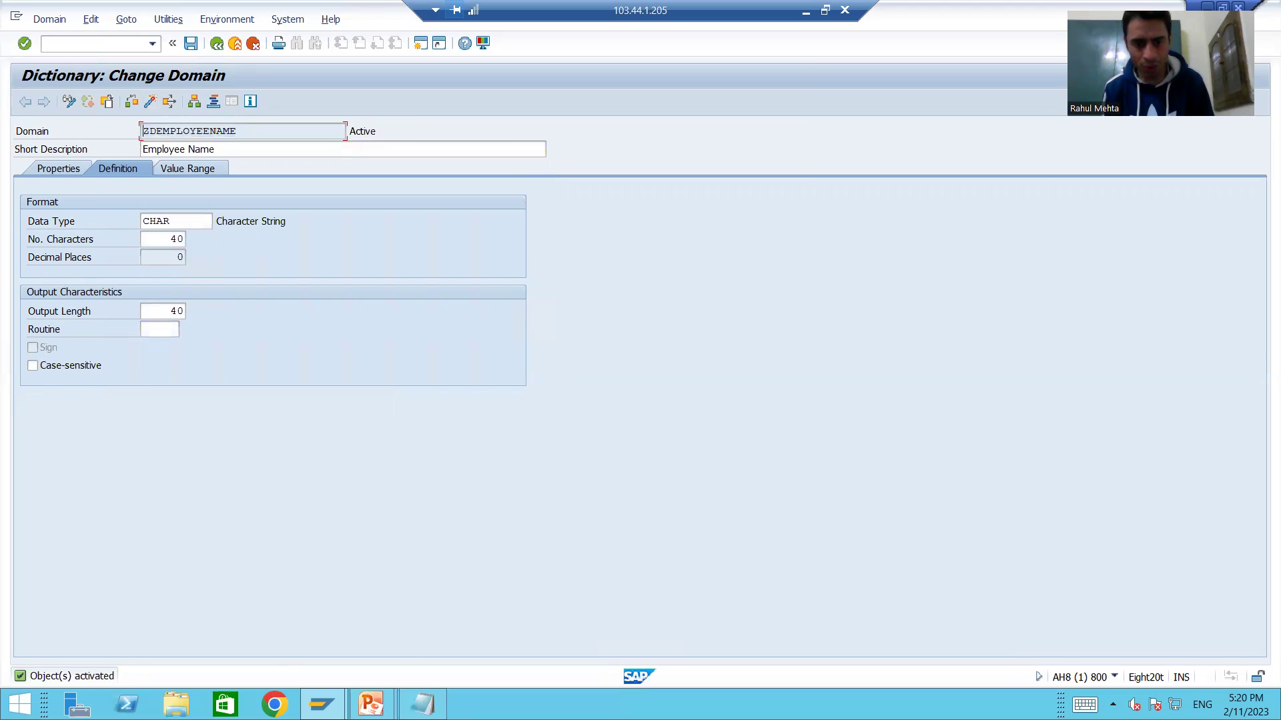
click(422, 705)
key(Return)
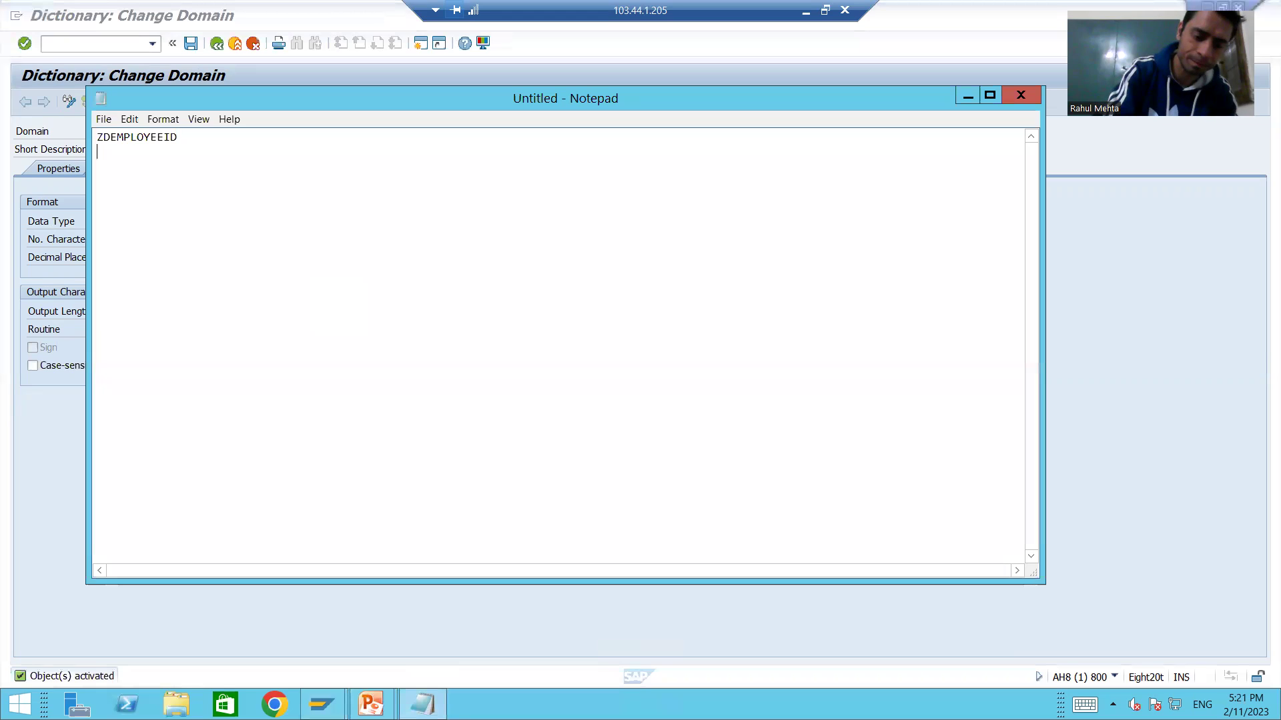
key(ctrl+v)
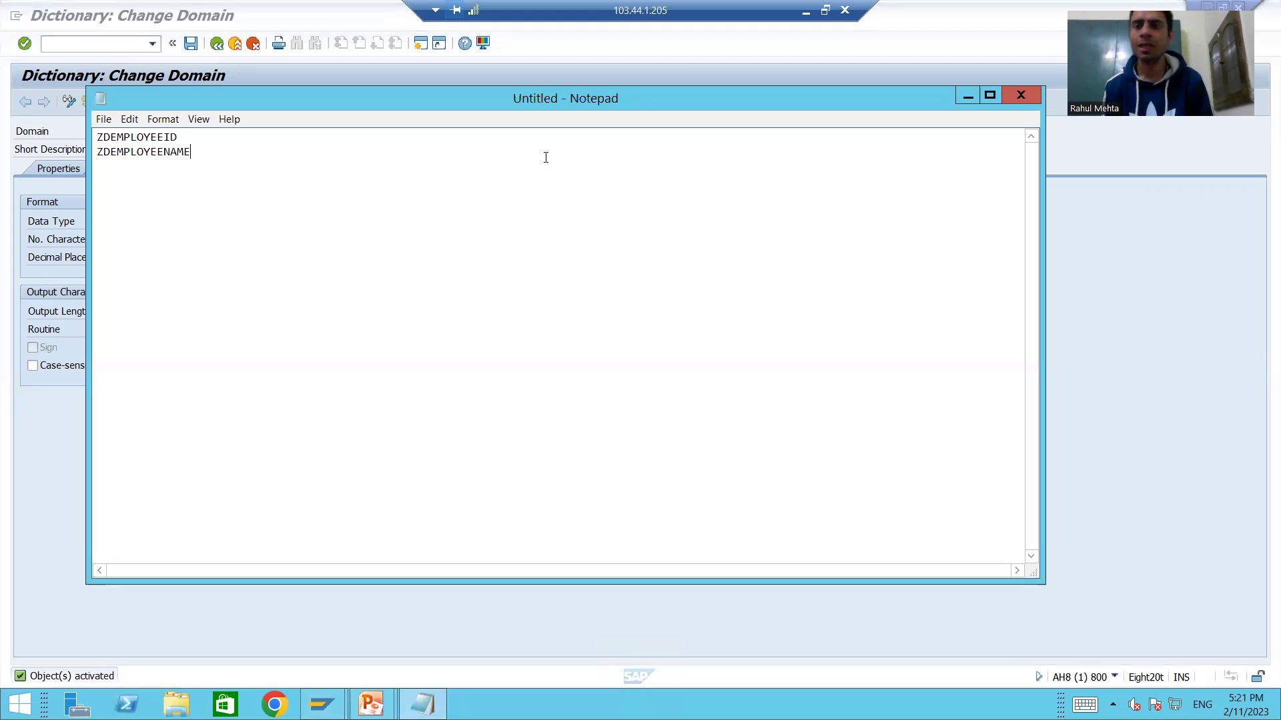
click(968, 96)
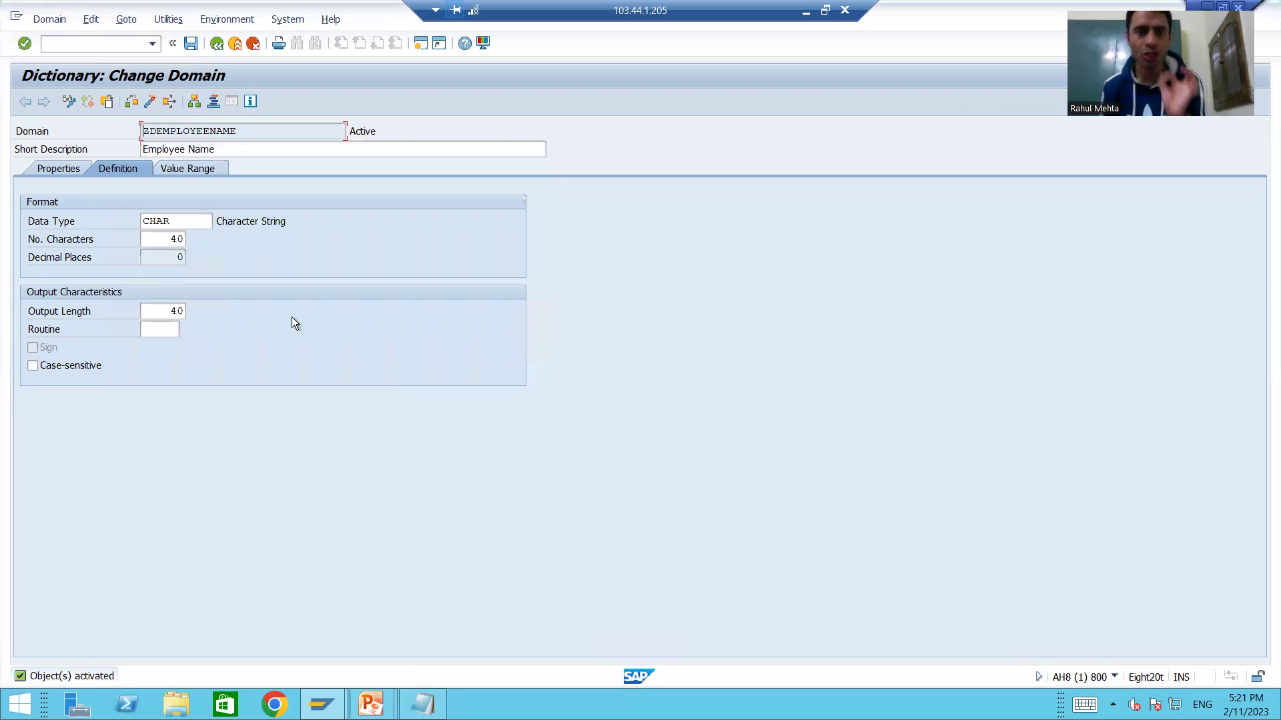
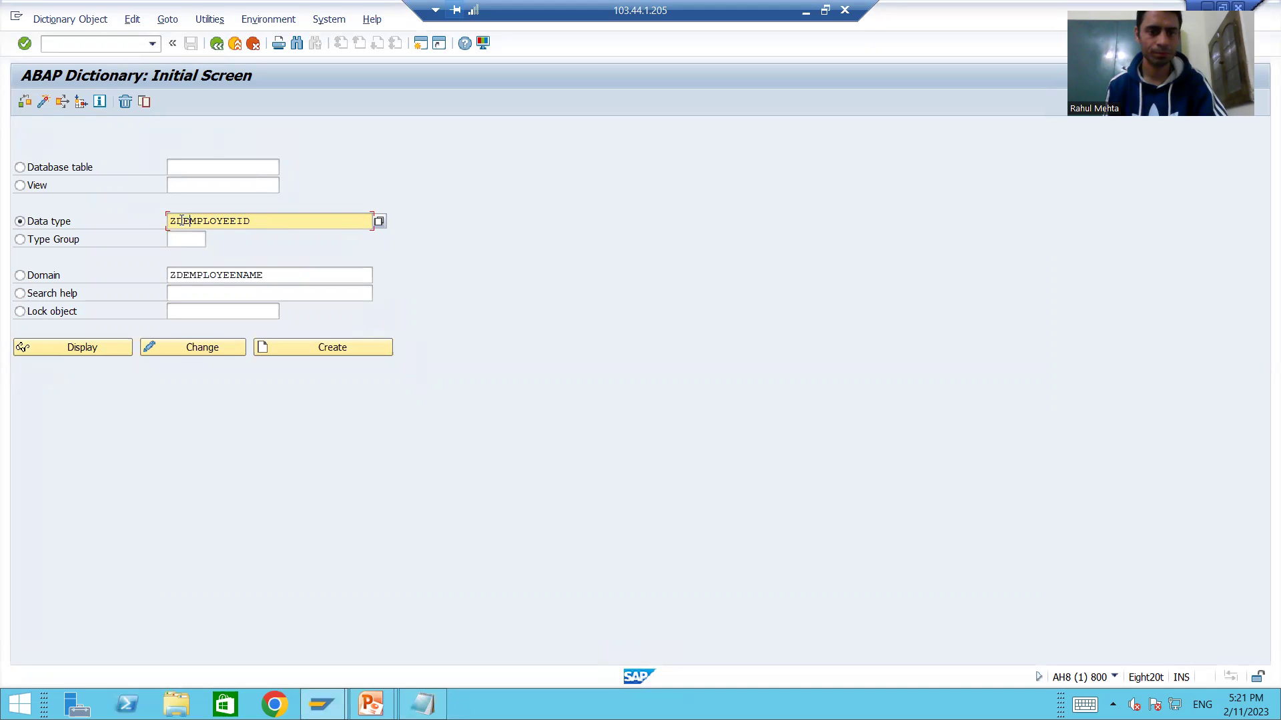
Step: Create a data element named ZDEEMPLOYEEID from the ABAP Dictionary initial screen
text(E)
click(259, 223)
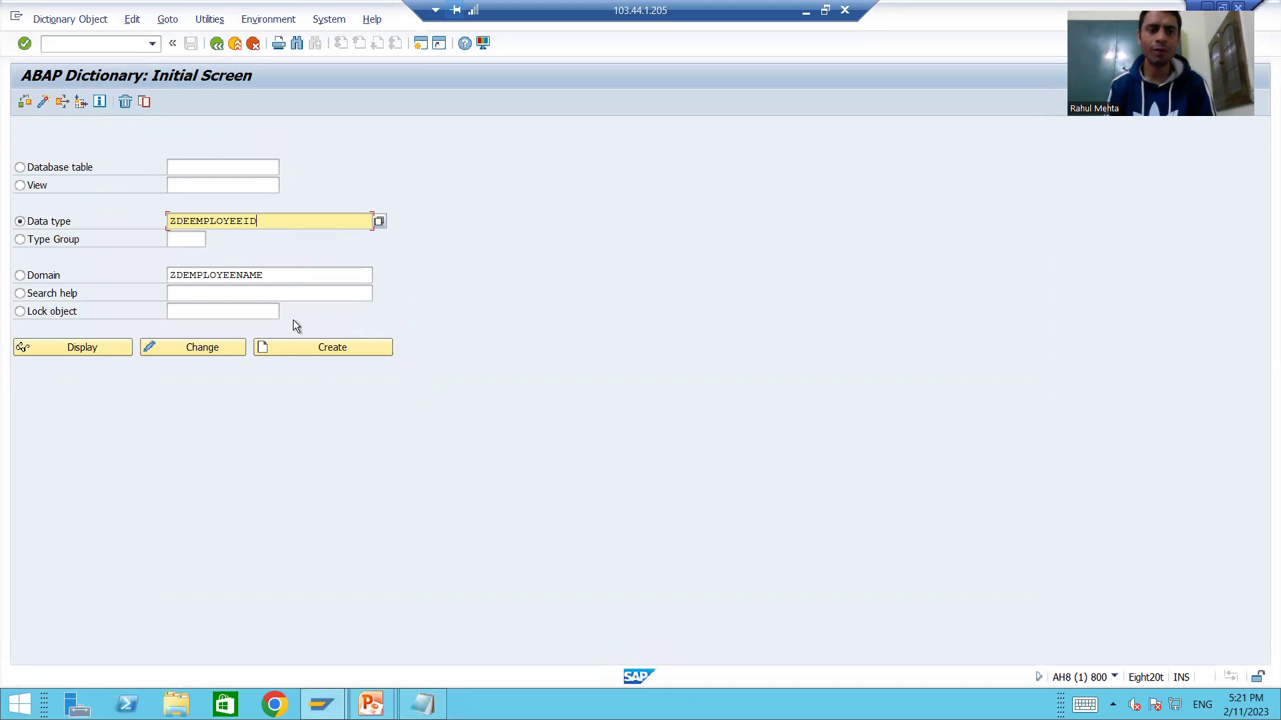
click(314, 347)
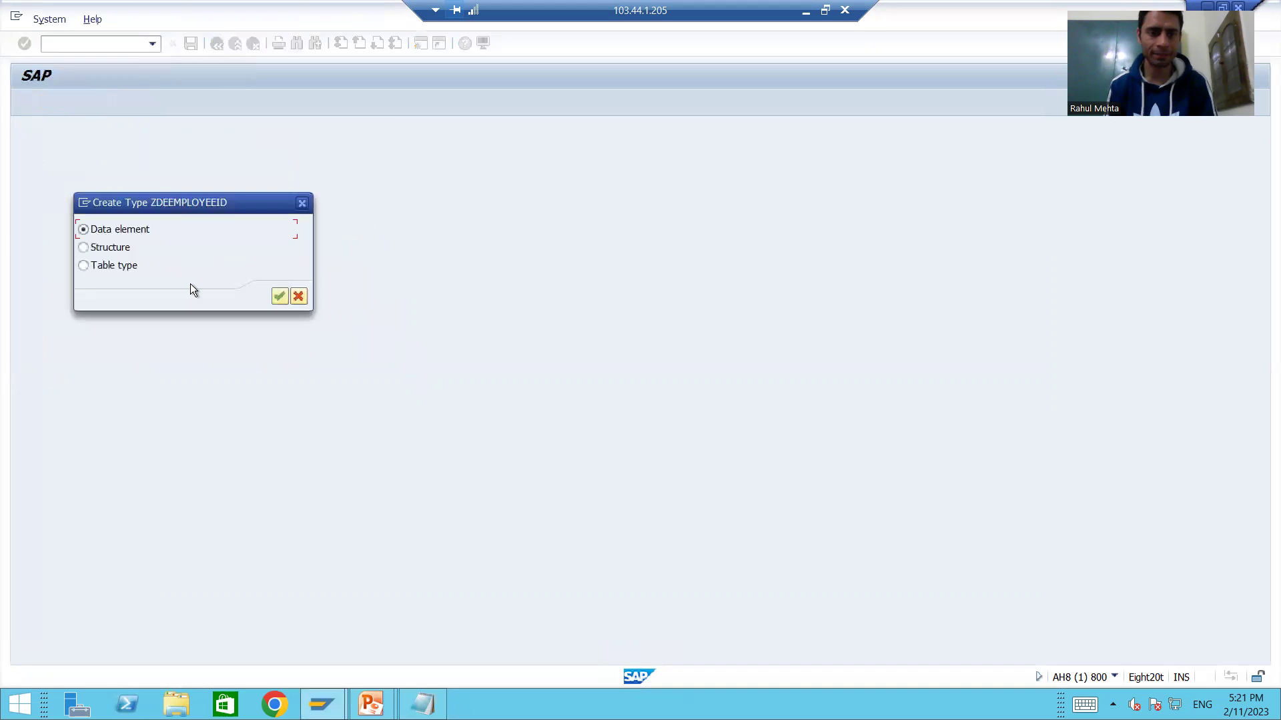
key(Return)
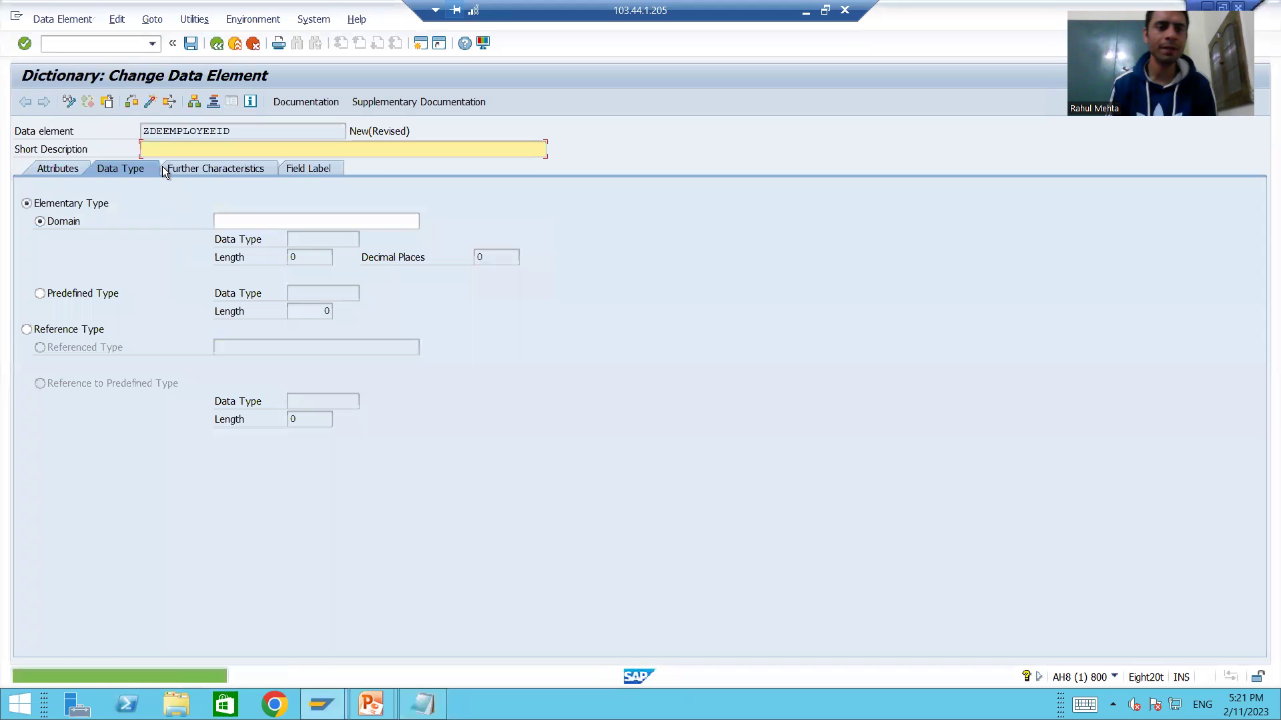
Step: Give the data element the short description "Employee Id" and assign it the domain ZDEMPLOYEEID noted in Notepad
text(E)
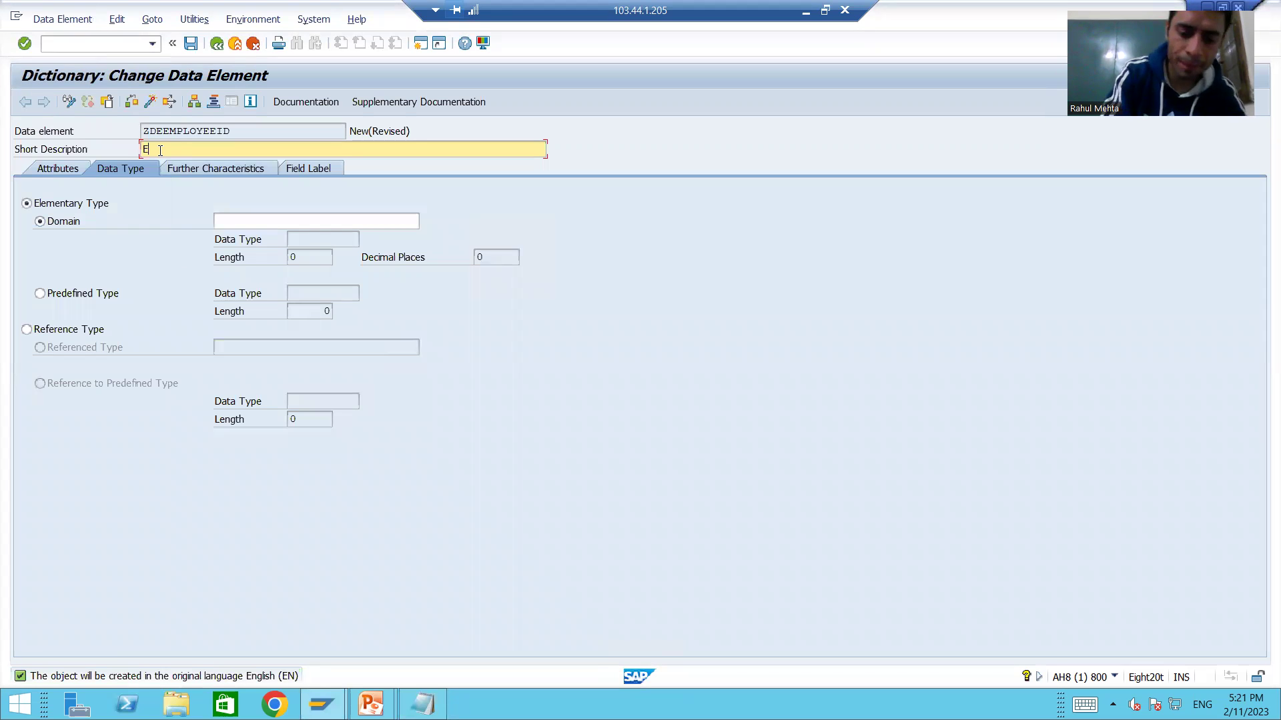
text(mployee Id)
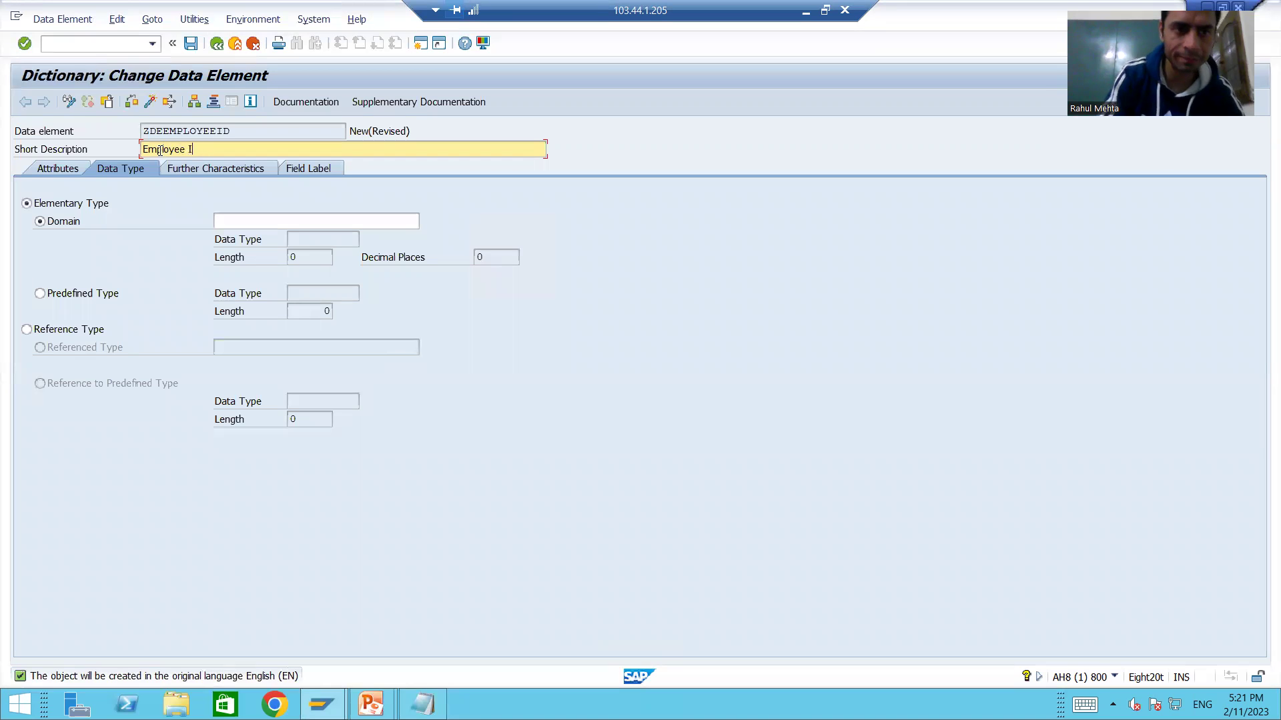
click(262, 224)
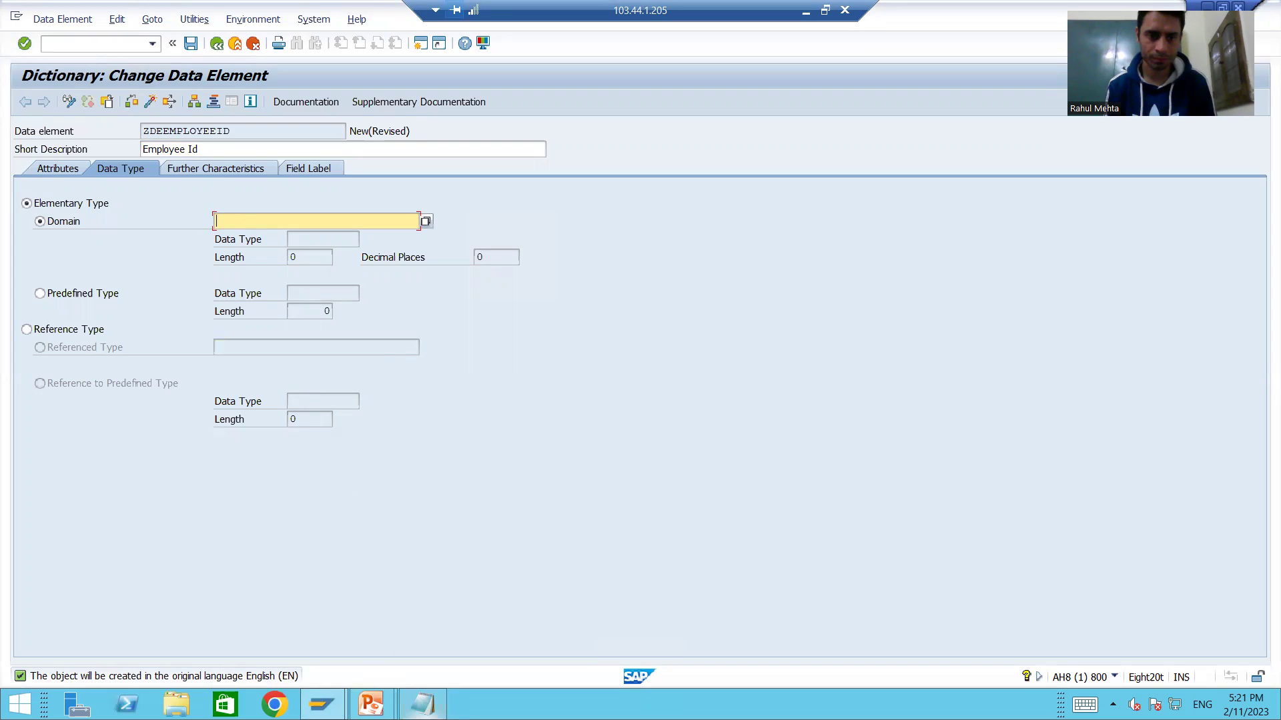
click(422, 704)
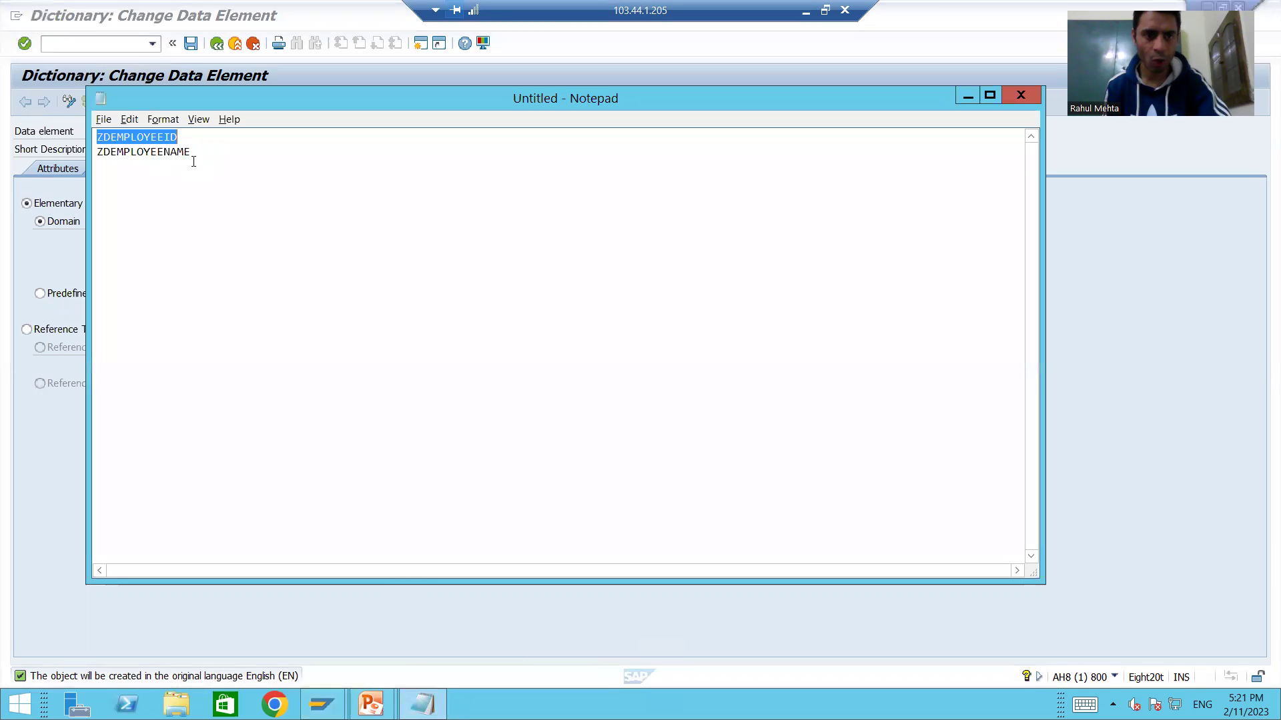
key(alt+Tab)
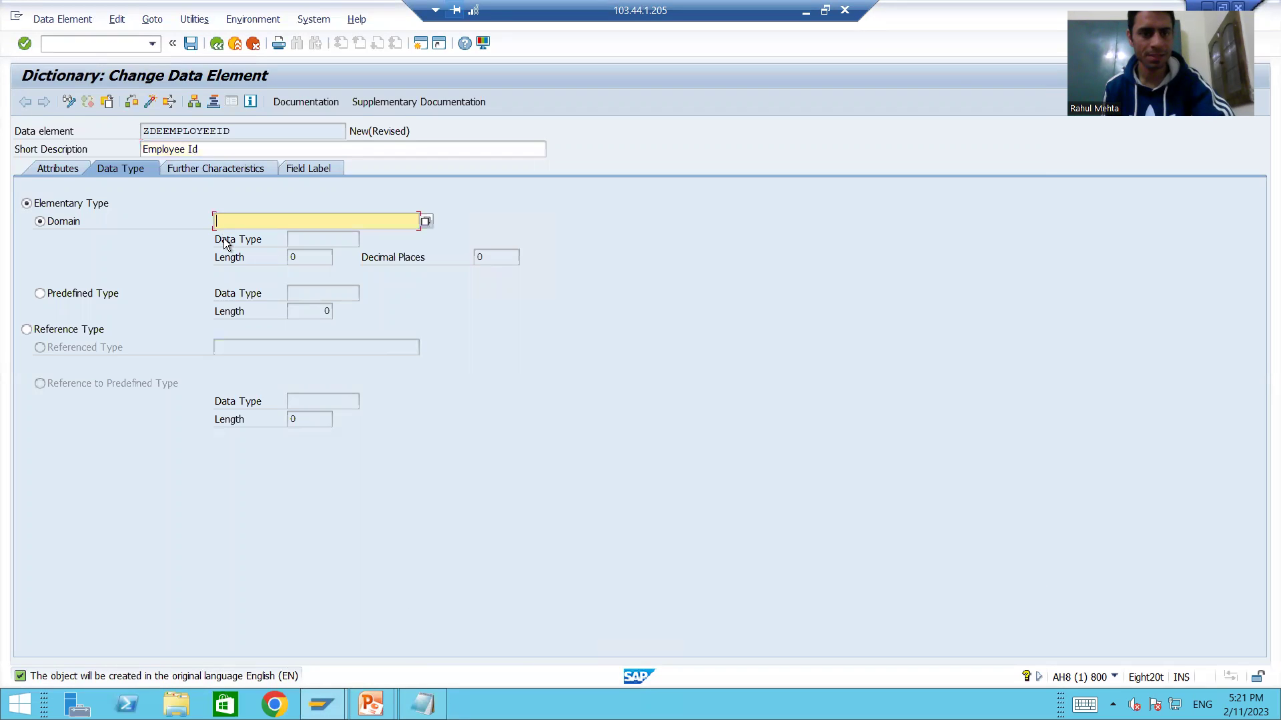
text(ZDEMPLOYEEID)
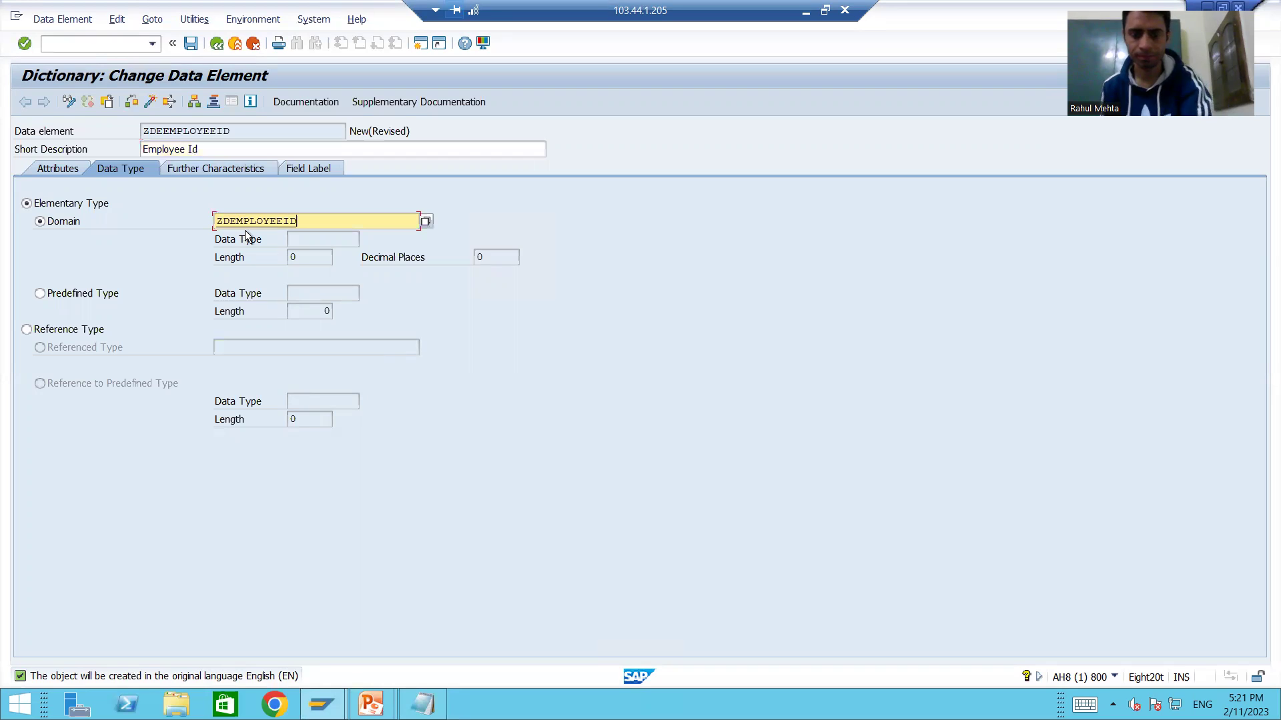
key(Return)
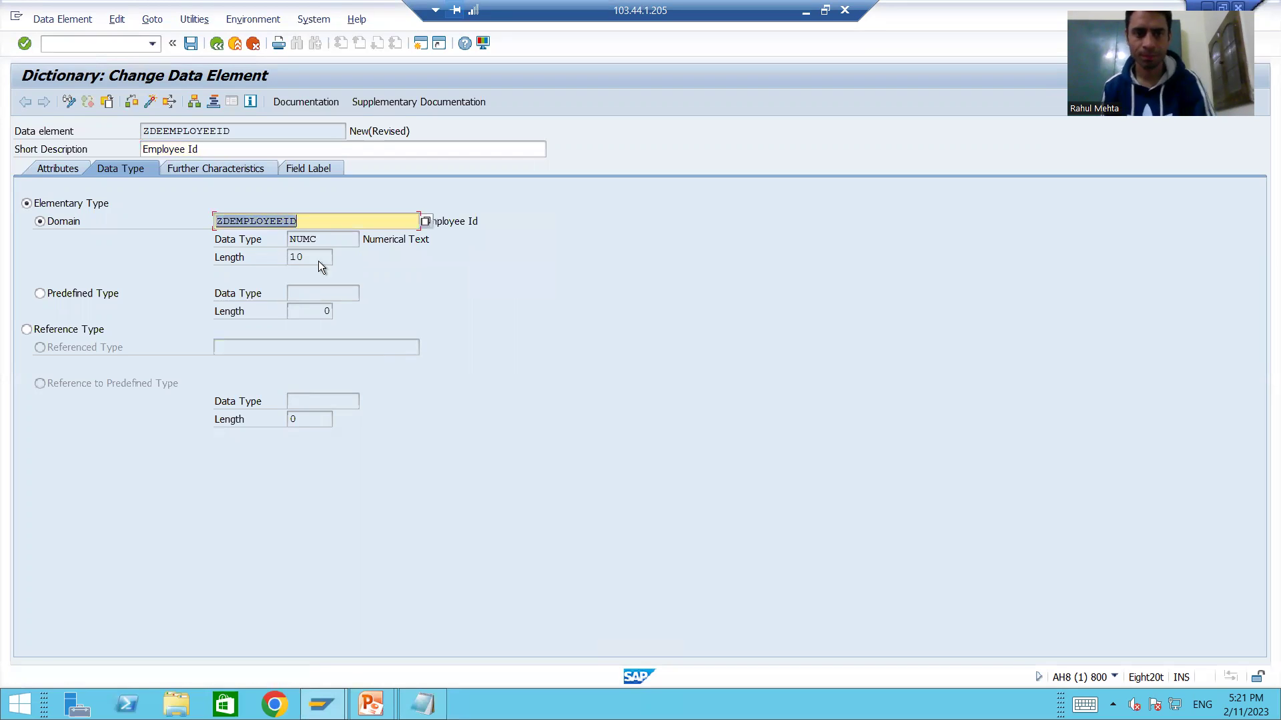
Step: Set the data element's short field label to "Emp Id"
click(287, 168)
key(ctrl+c)
click(219, 221)
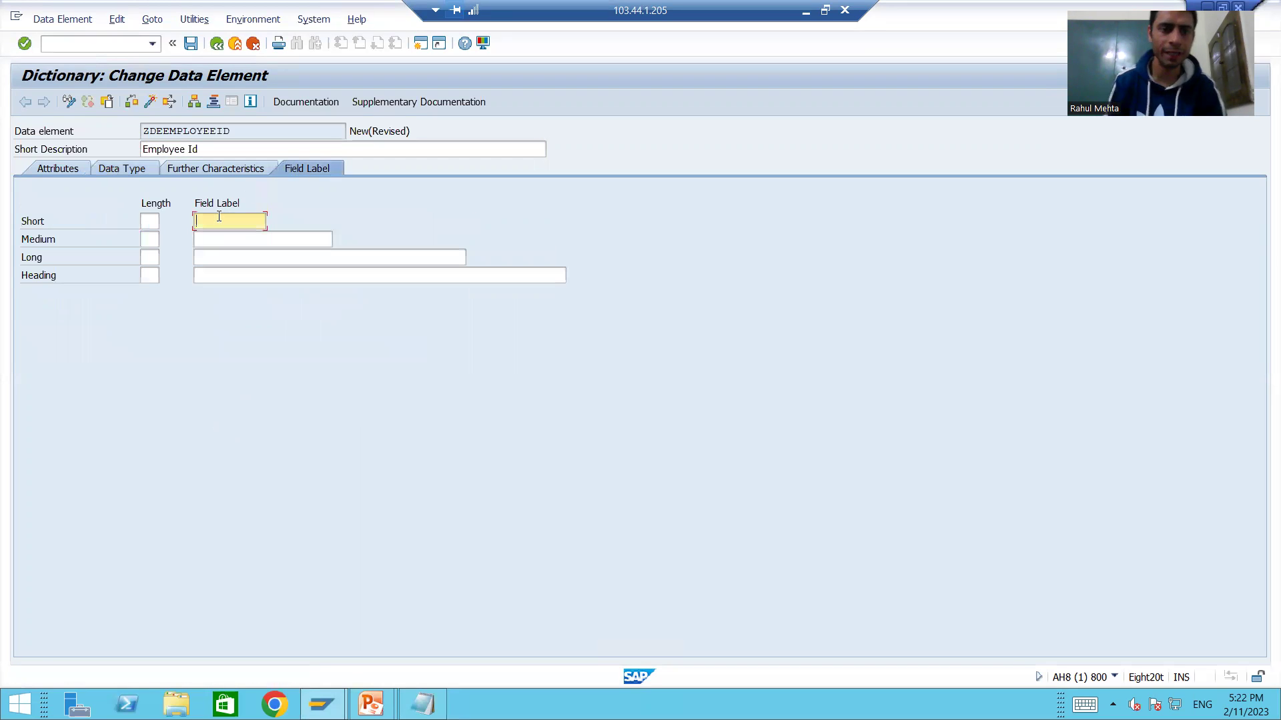
text(Emp)
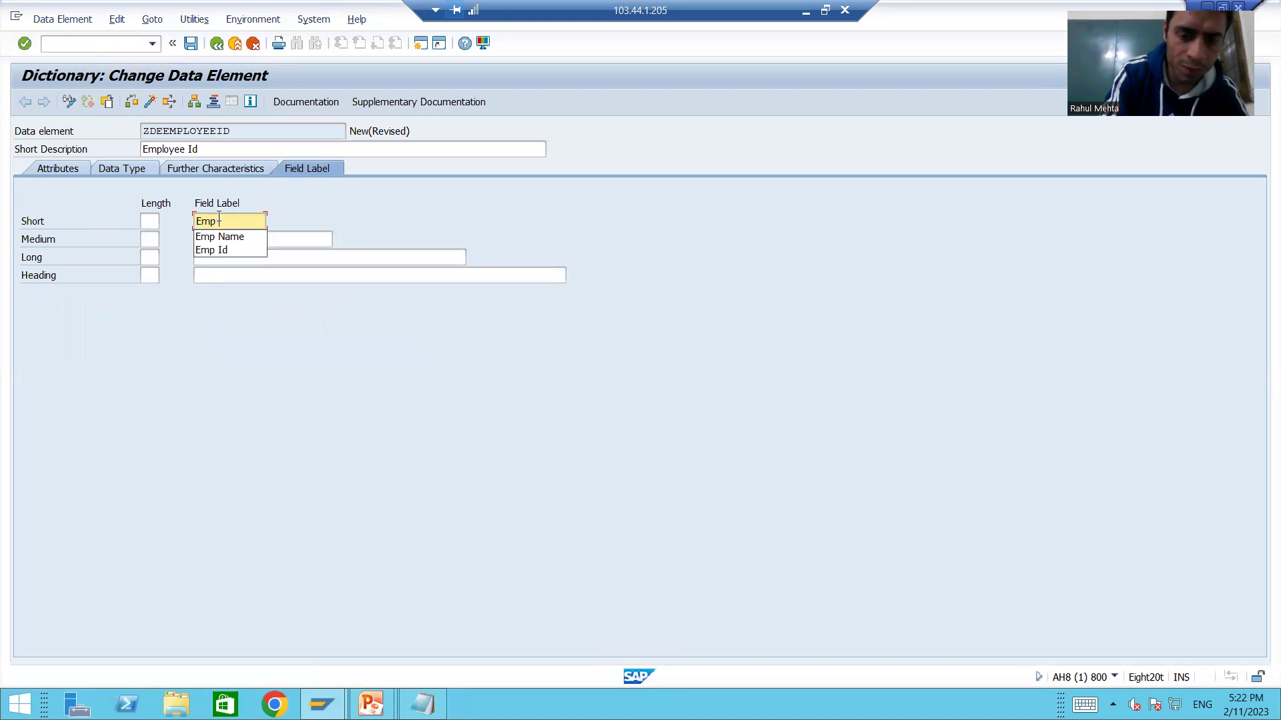
text( I)
click(227, 237)
Step: Set the medium, long and heading field labels to "Employee Id" and let the default label lengths fill in
click(226, 239)
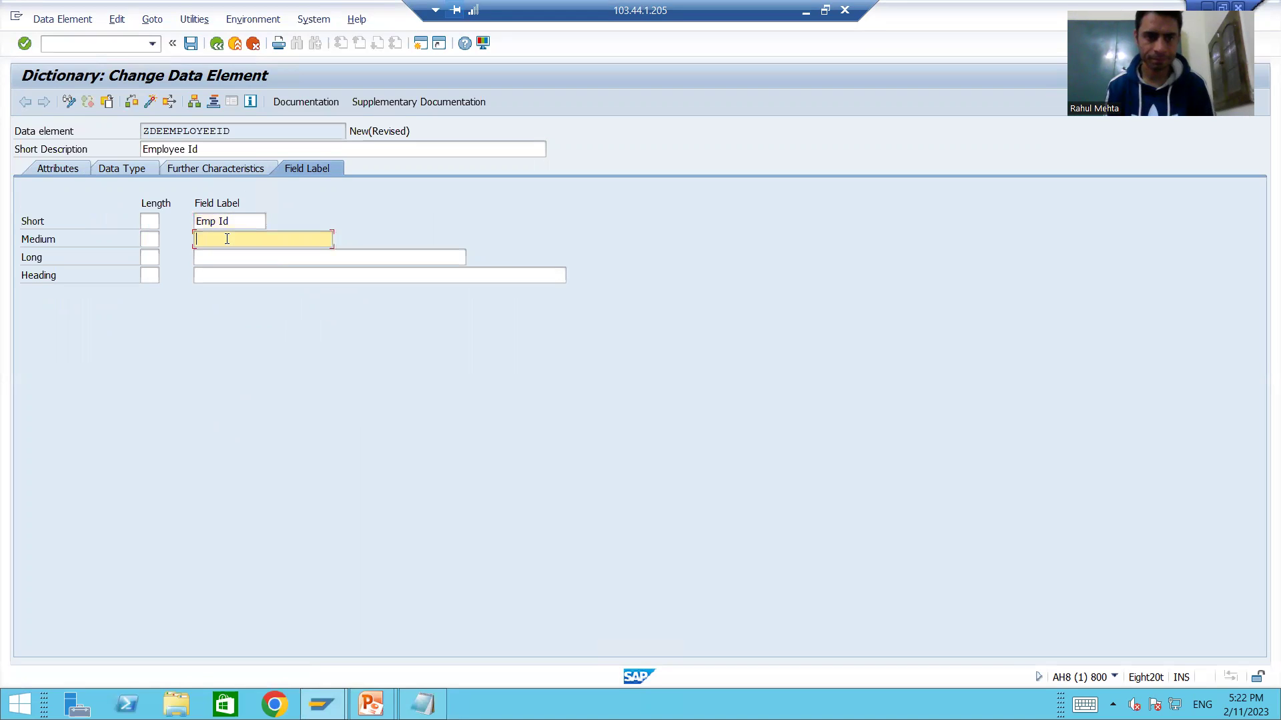
text(E)
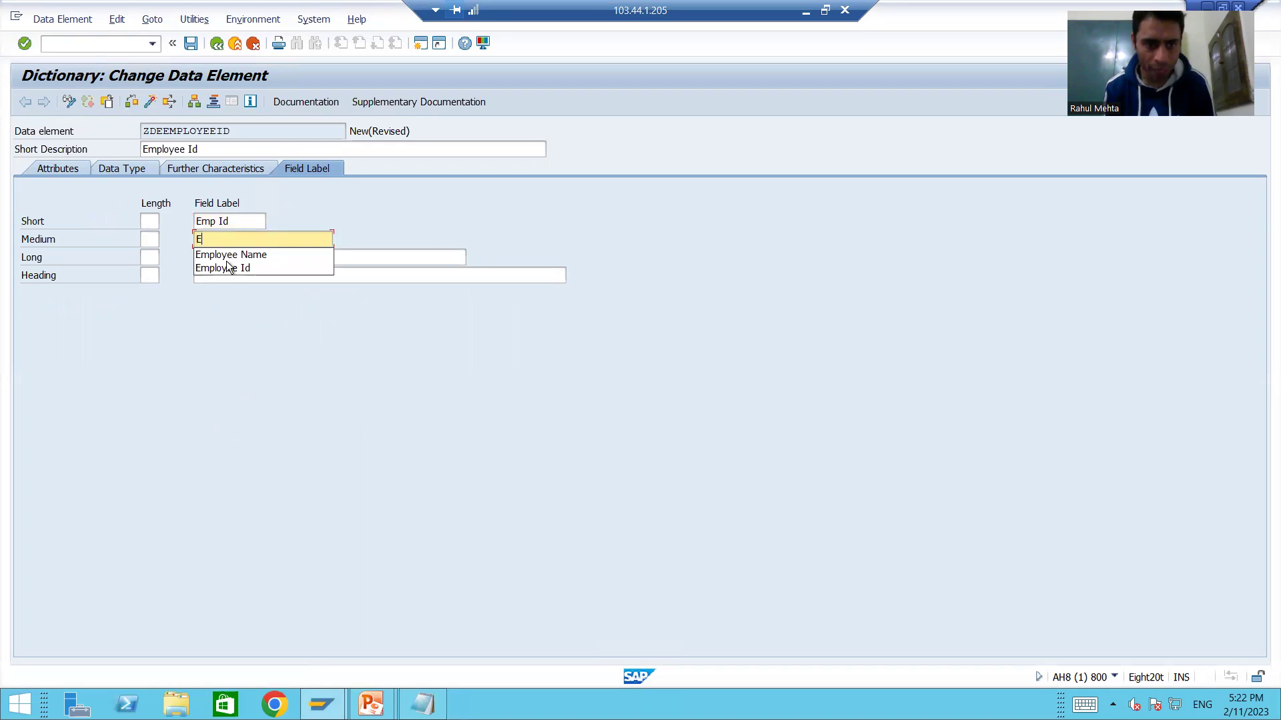
click(227, 268)
click(212, 256)
key(ctrl+v)
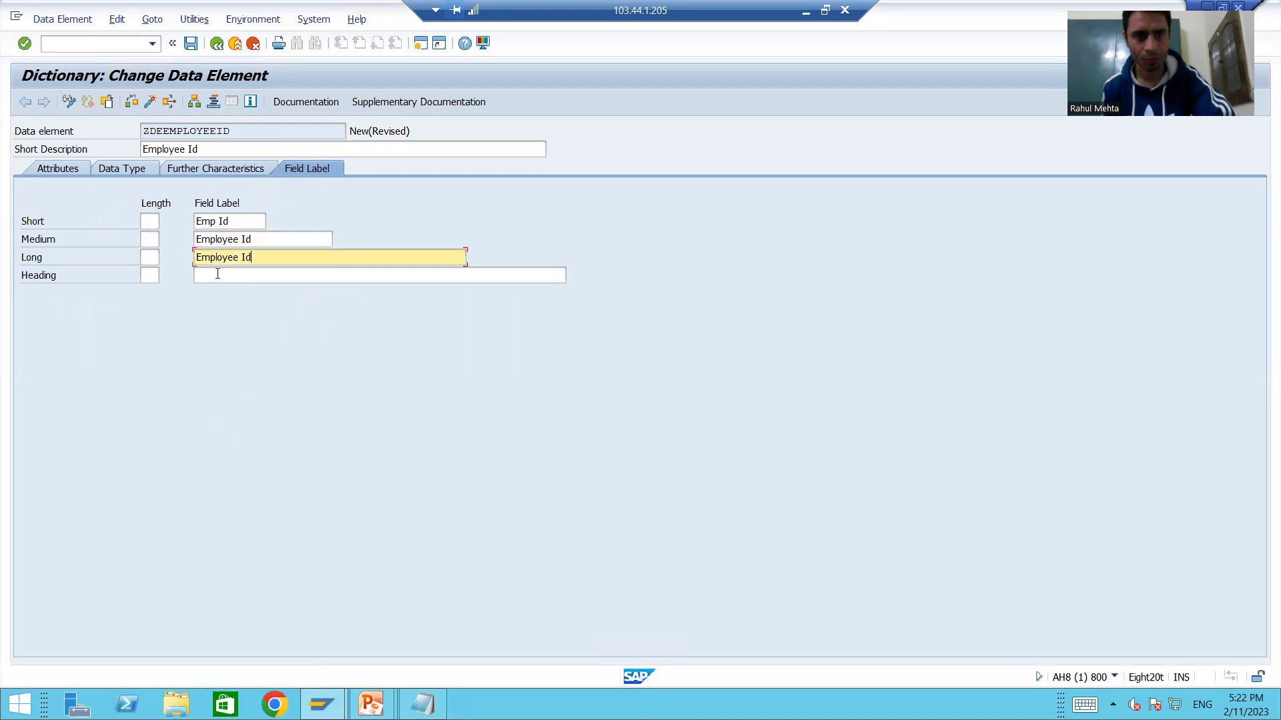
click(218, 274)
key(ctrl+v)
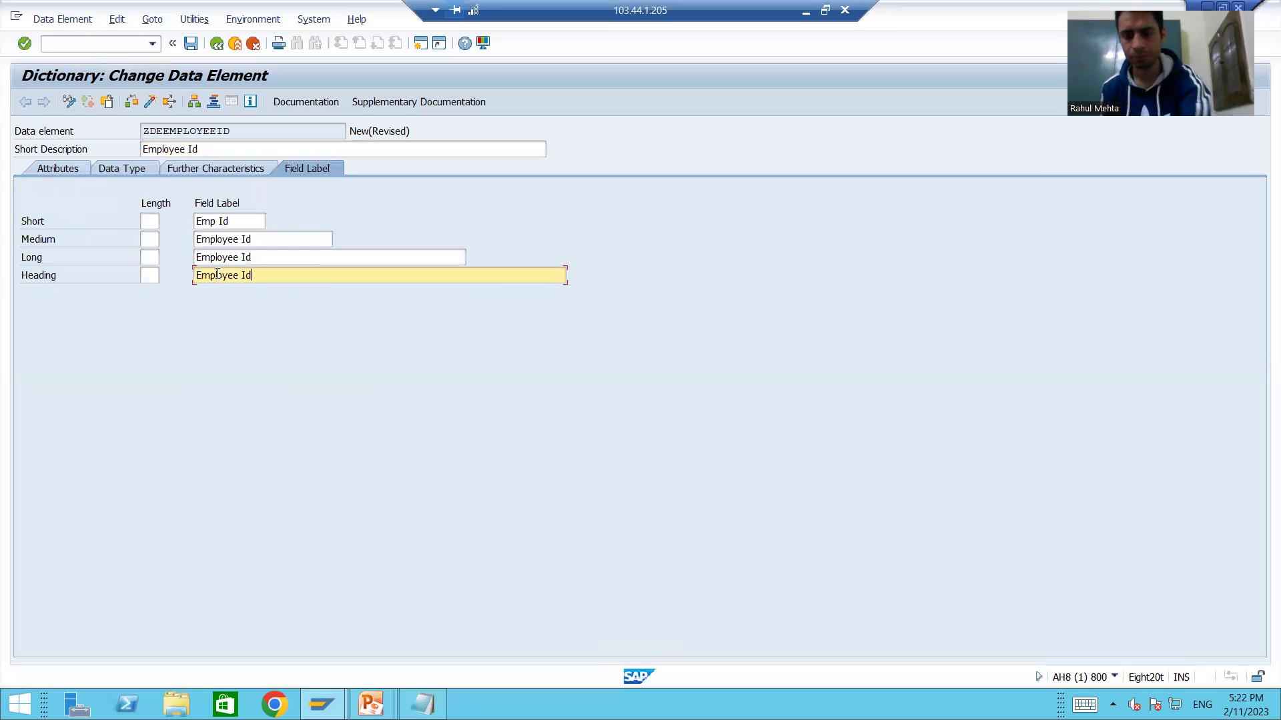
key(Return)
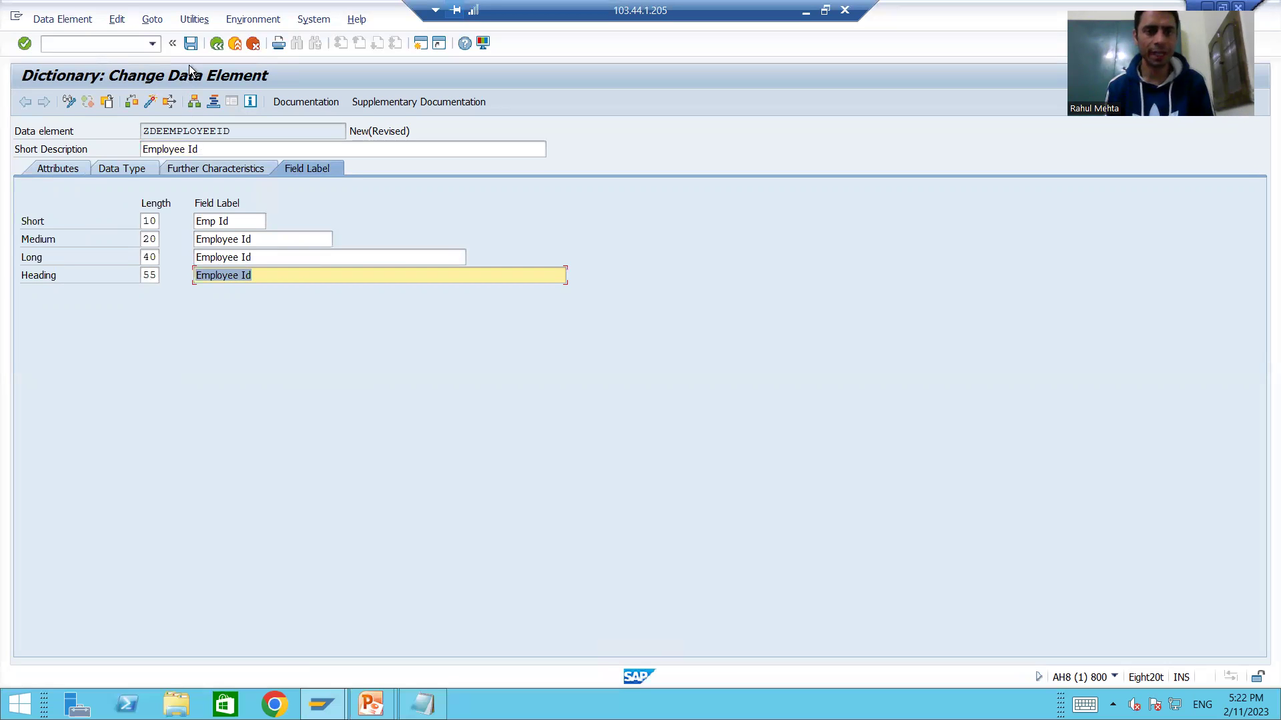
Step: Save the ZDEEMPLOYEEID data element as a local object and activate it
key(ctrl+s)
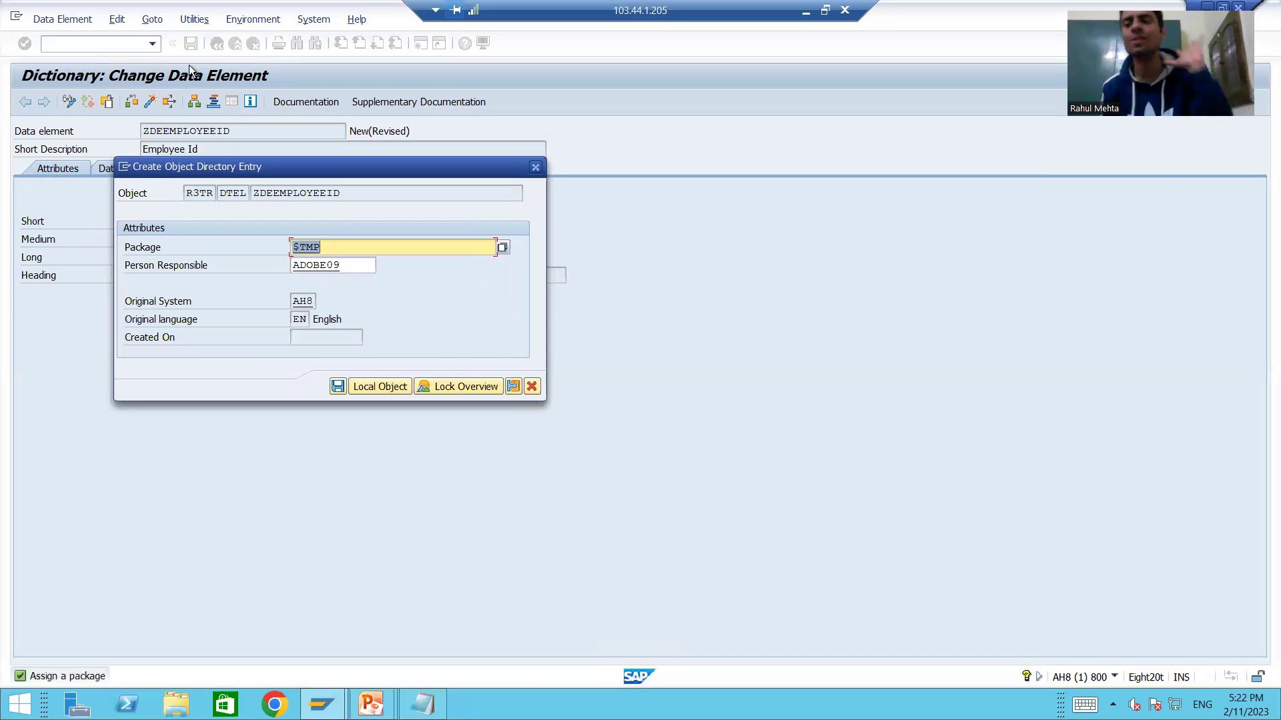
click(374, 384)
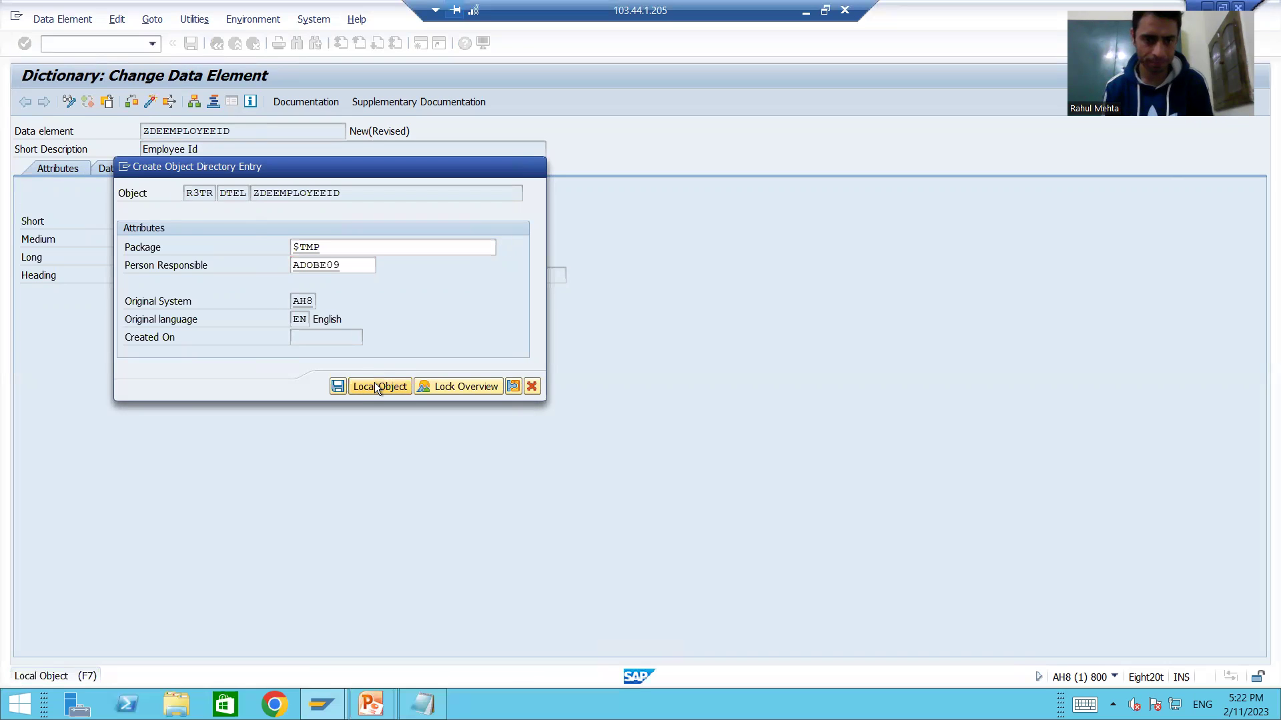
click(148, 103)
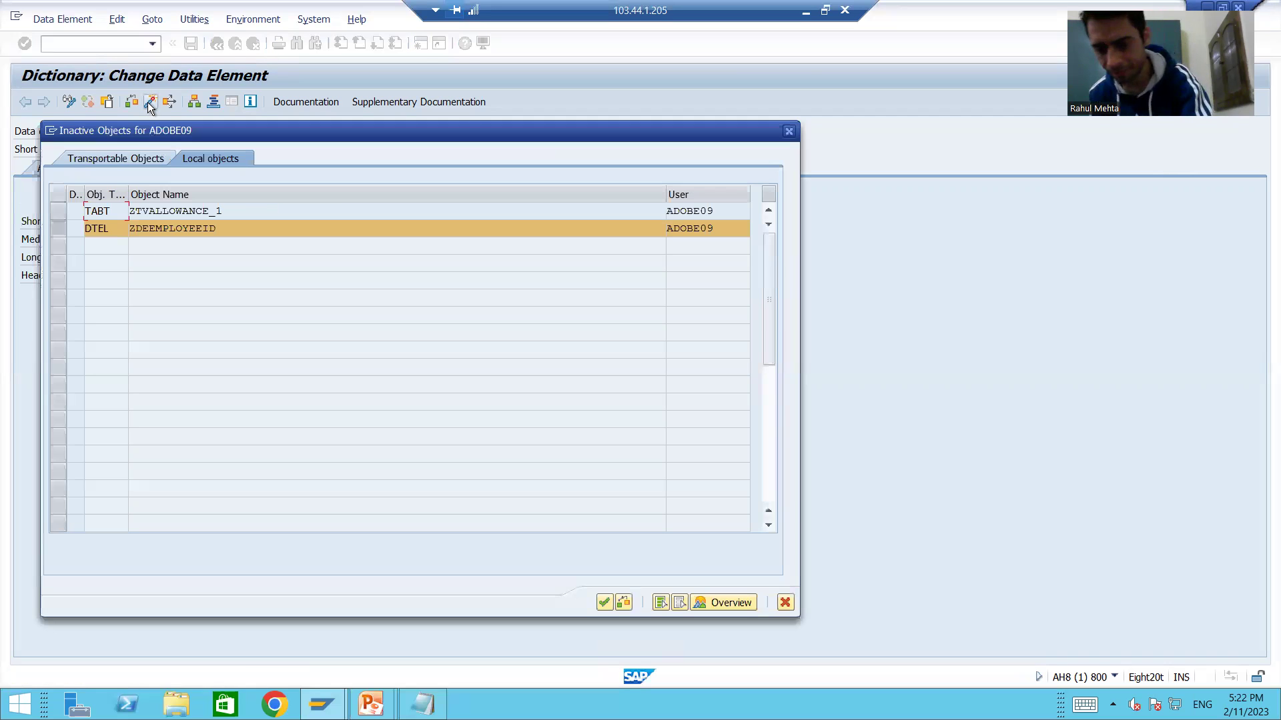
key(Return)
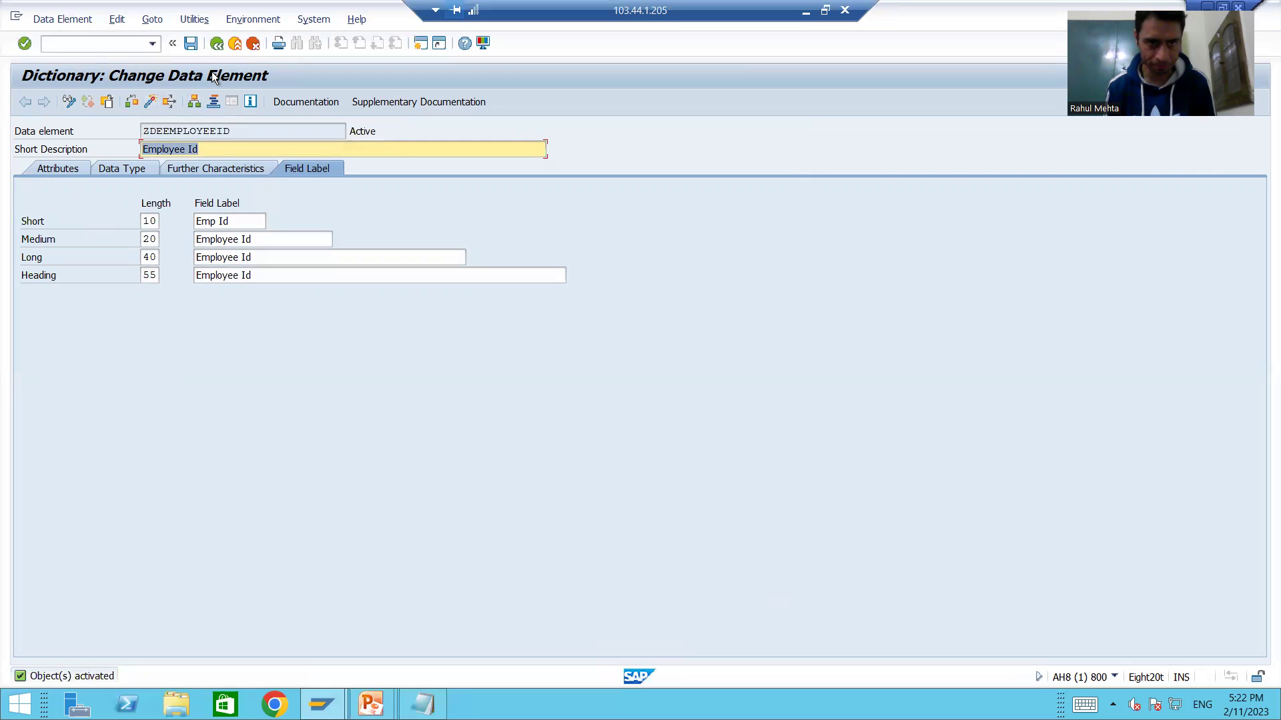
Step: Return to the ABAP Dictionary initial screen and change the data type name to ZDEEMPLOYEENAME
key(F3)
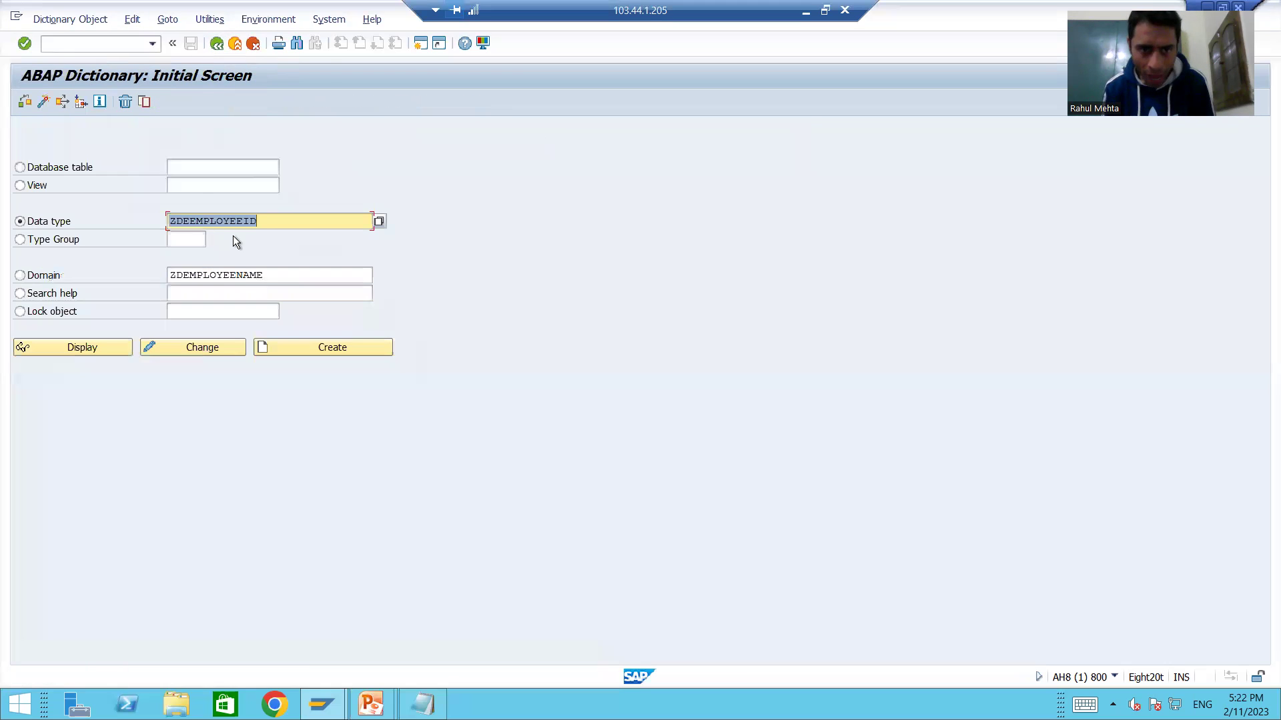
click(261, 225)
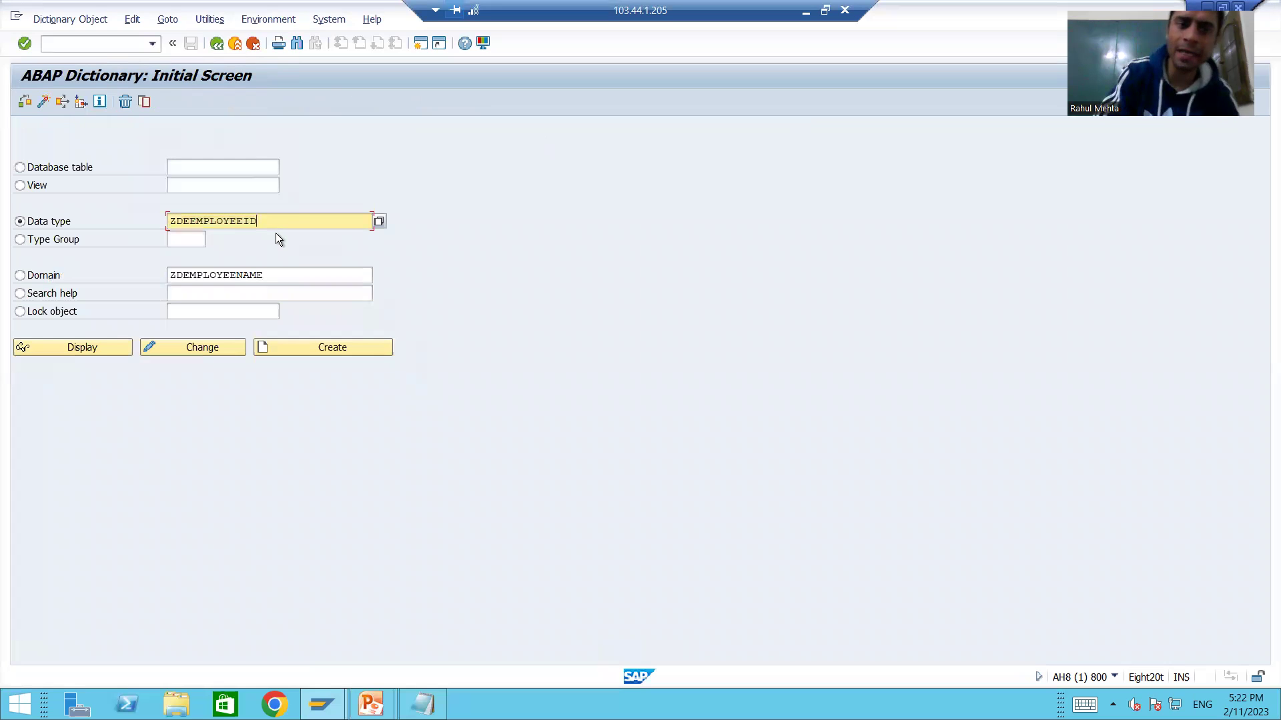
key(BackSpace)
key(BackSpace)
click(278, 237)
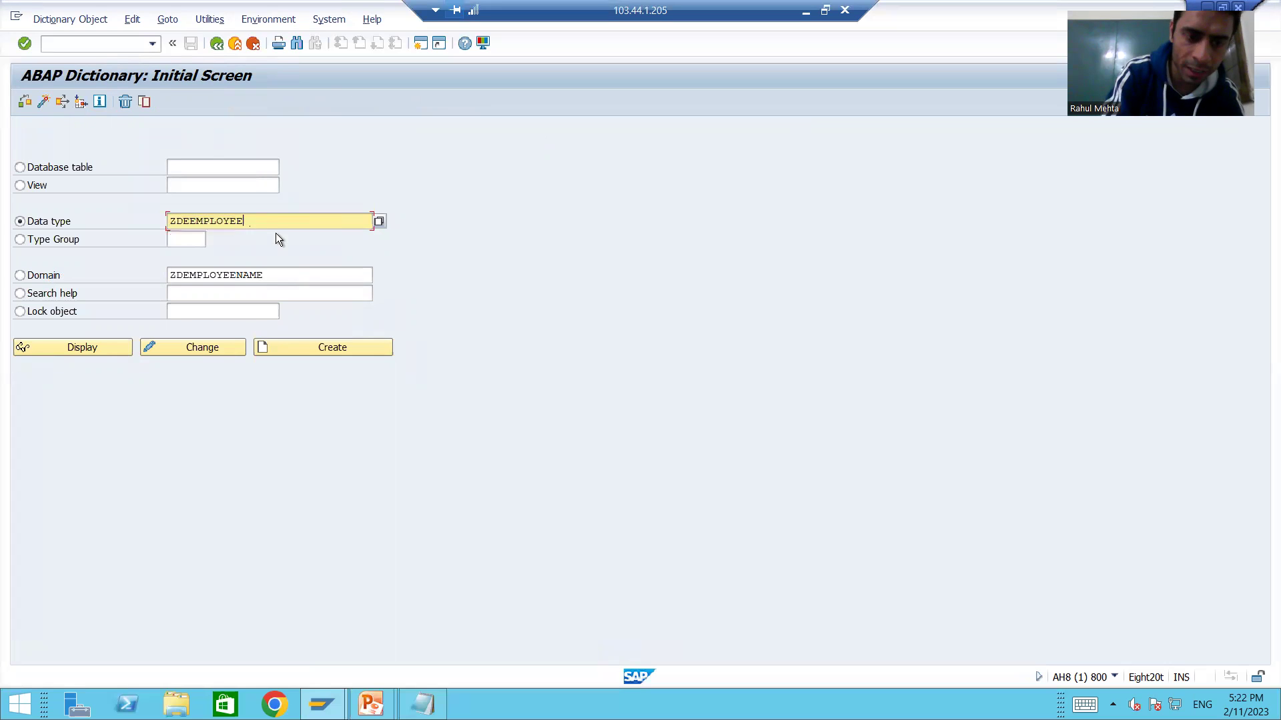
key(shift+Home)
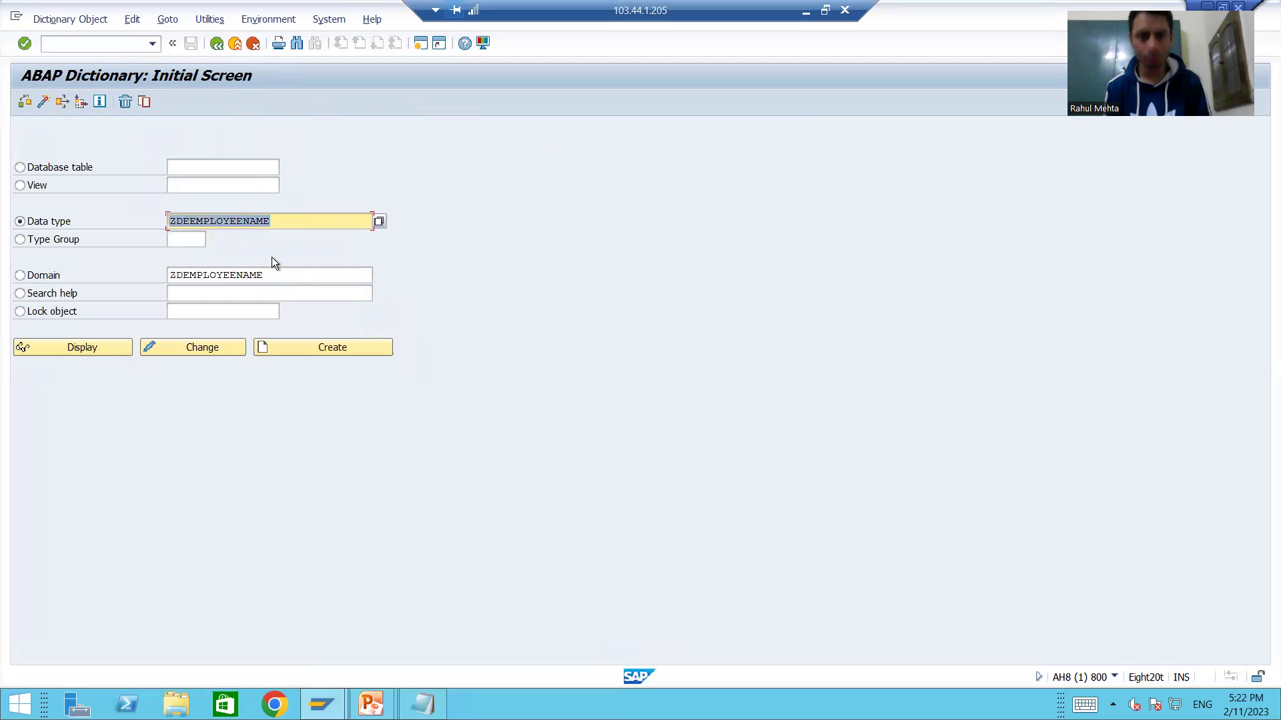
Step: Create ZDEEMPLOYEENAME as a data element with the short description "Employee Name"
click(307, 349)
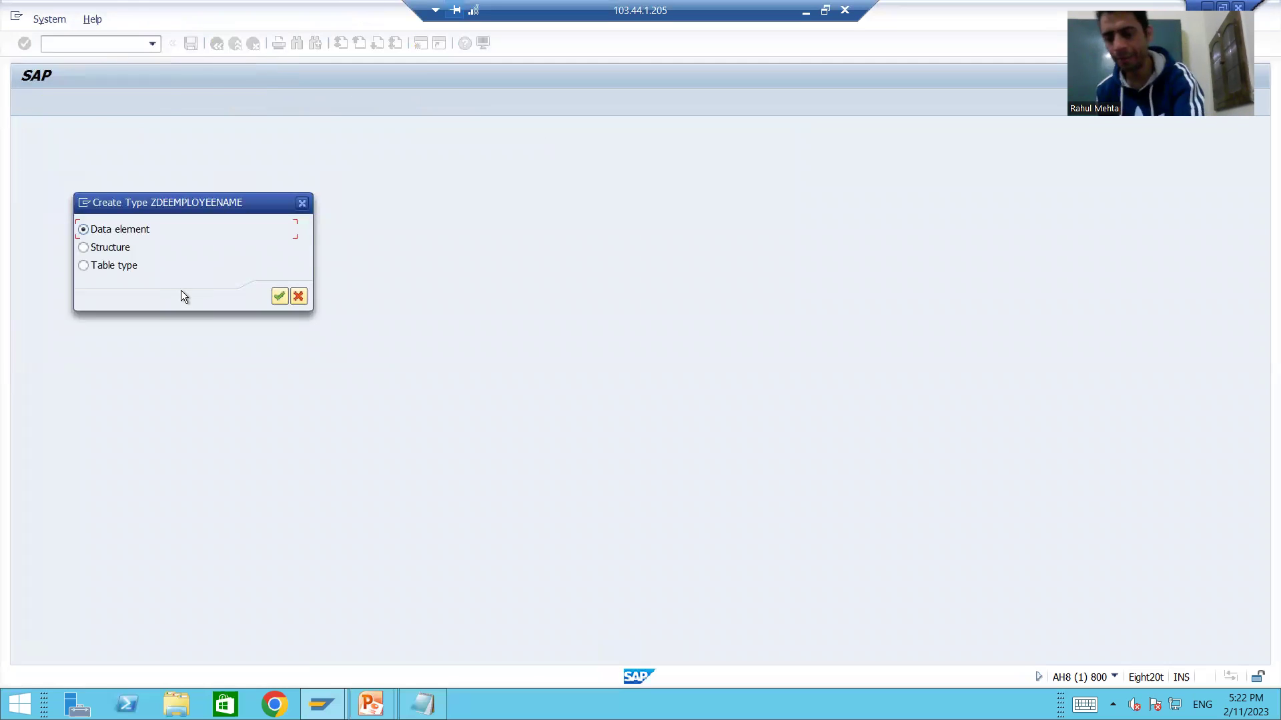
key(Return)
text(Employee Name)
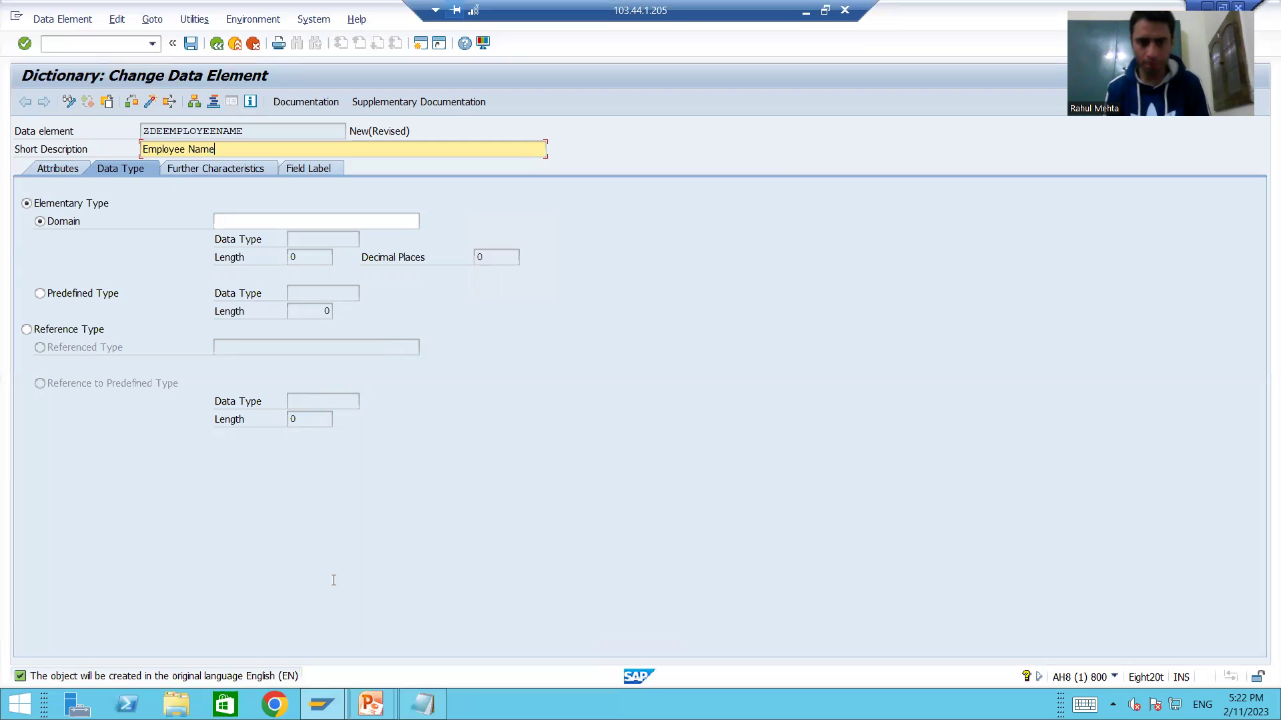
Step: Switch to Notepad and copy the domain name ZDEMPLOYEENAME from the second line of the list
click(422, 702)
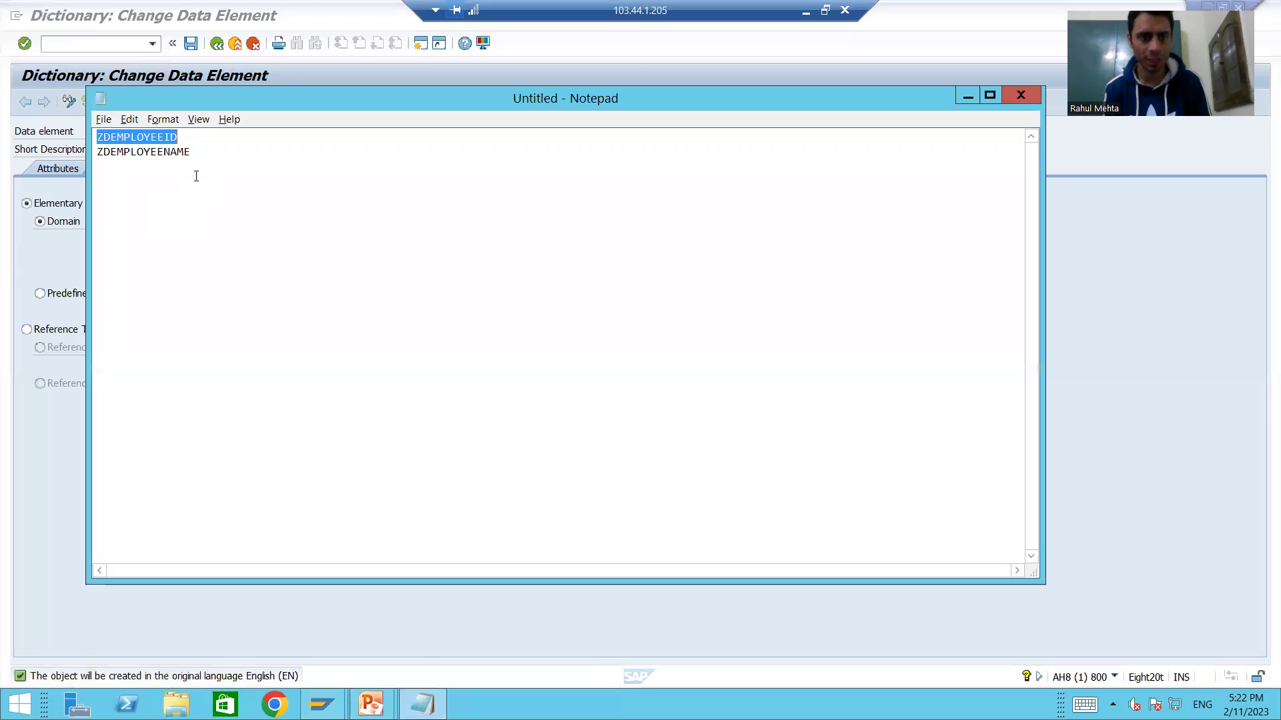
key(ctrl+End)
key(shift+Left)
key(shift+Left)
key(shift+Left)
key(shift+Left)
key(shift+Left)
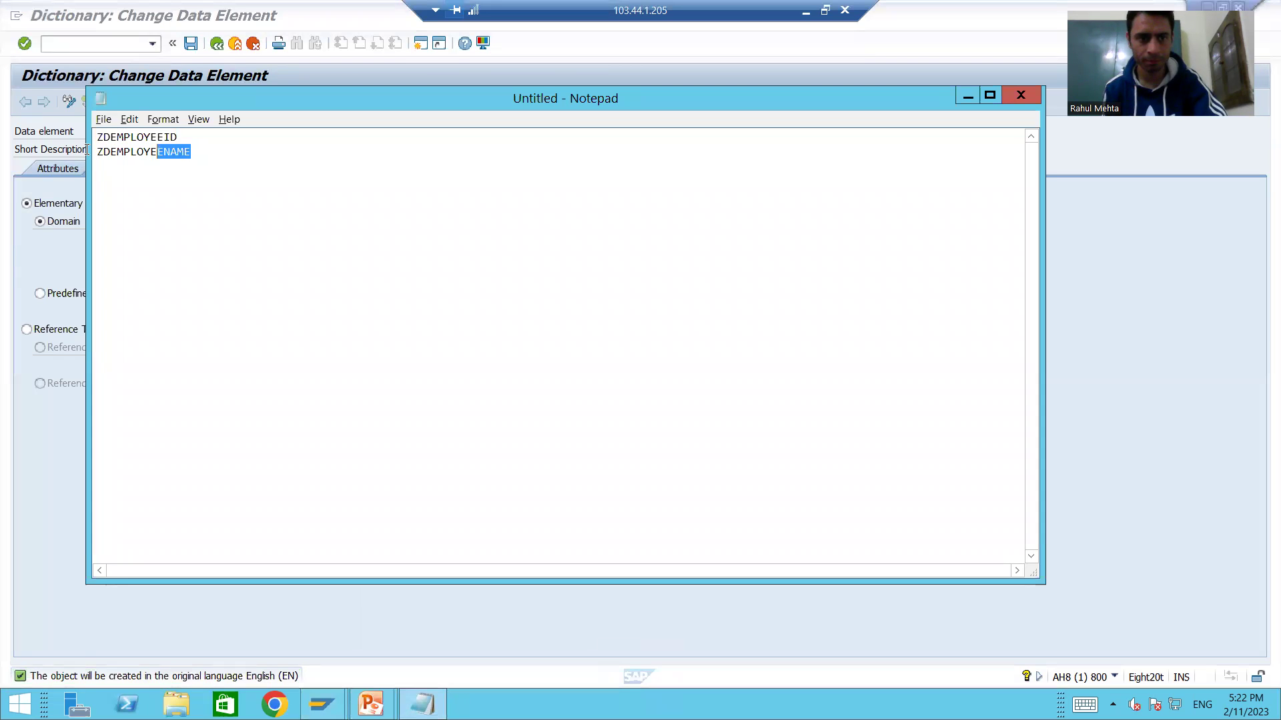
key(shift+Left)
key(shift+Left)
key(shift+Left)
key(shift+Left)
key(shift+Left)
key(shift+Left)
key(shift+Left)
key(shift+Left)
key(shift+Left)
key(ctrl+c)
Step: Back in SAP, assign the copied domain ZDEMPLOYEENAME to the data element and load its type details
click(83, 153)
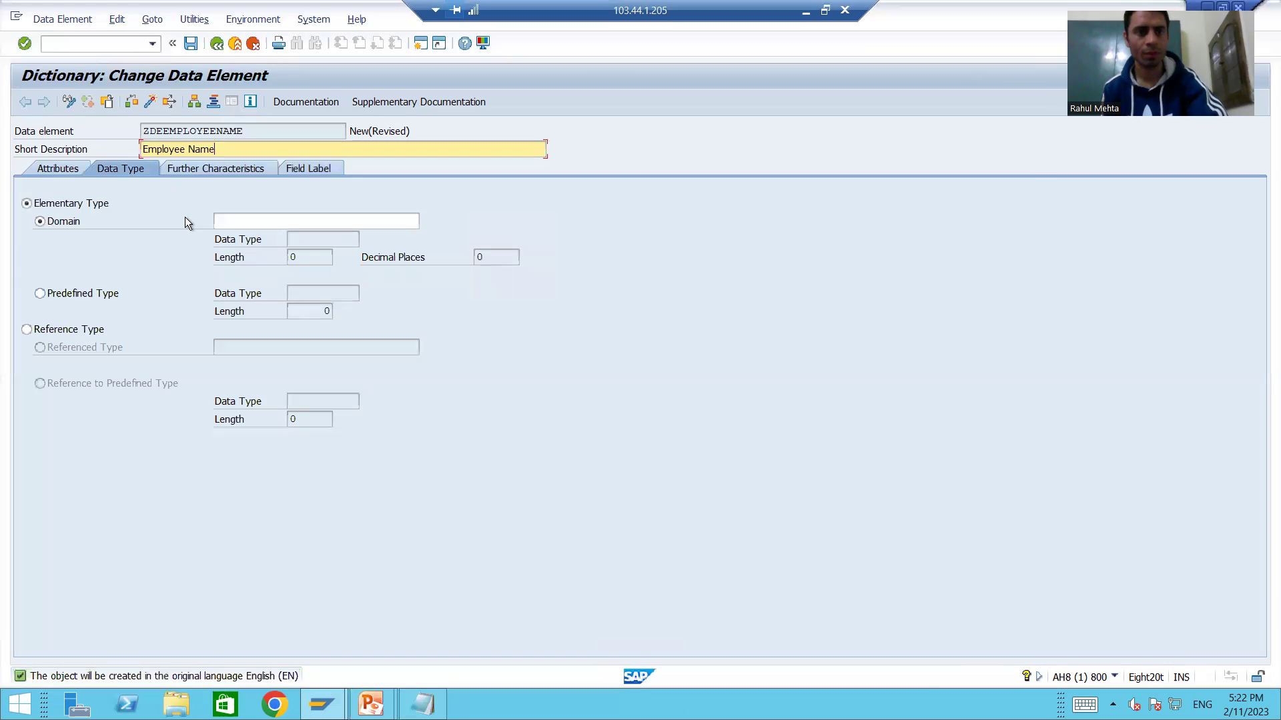
click(224, 225)
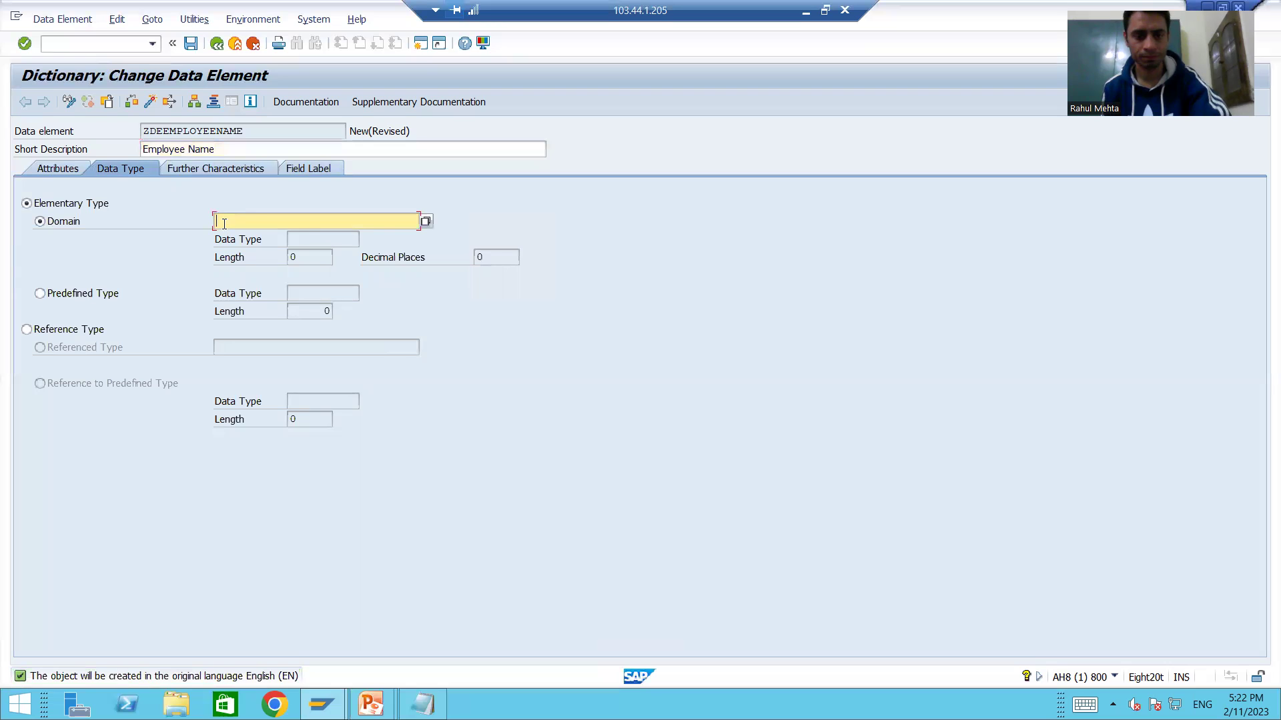
key(ctrl+v)
click(330, 297)
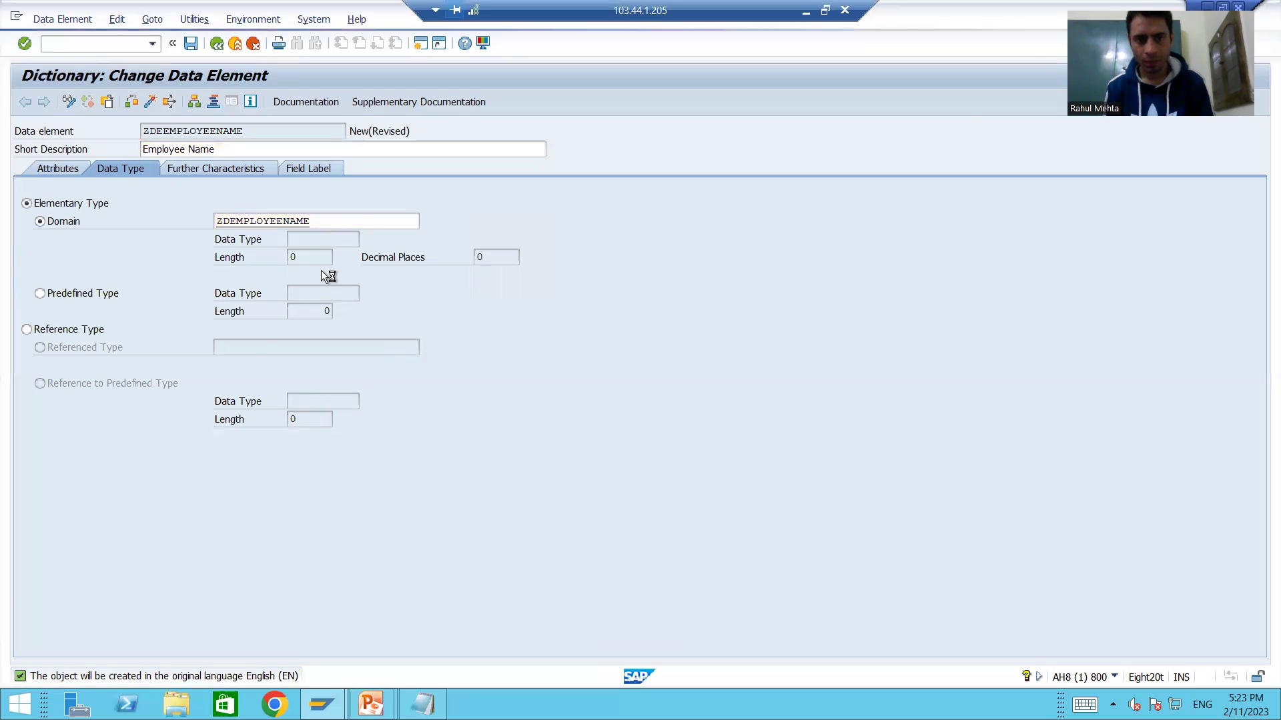
key(Return)
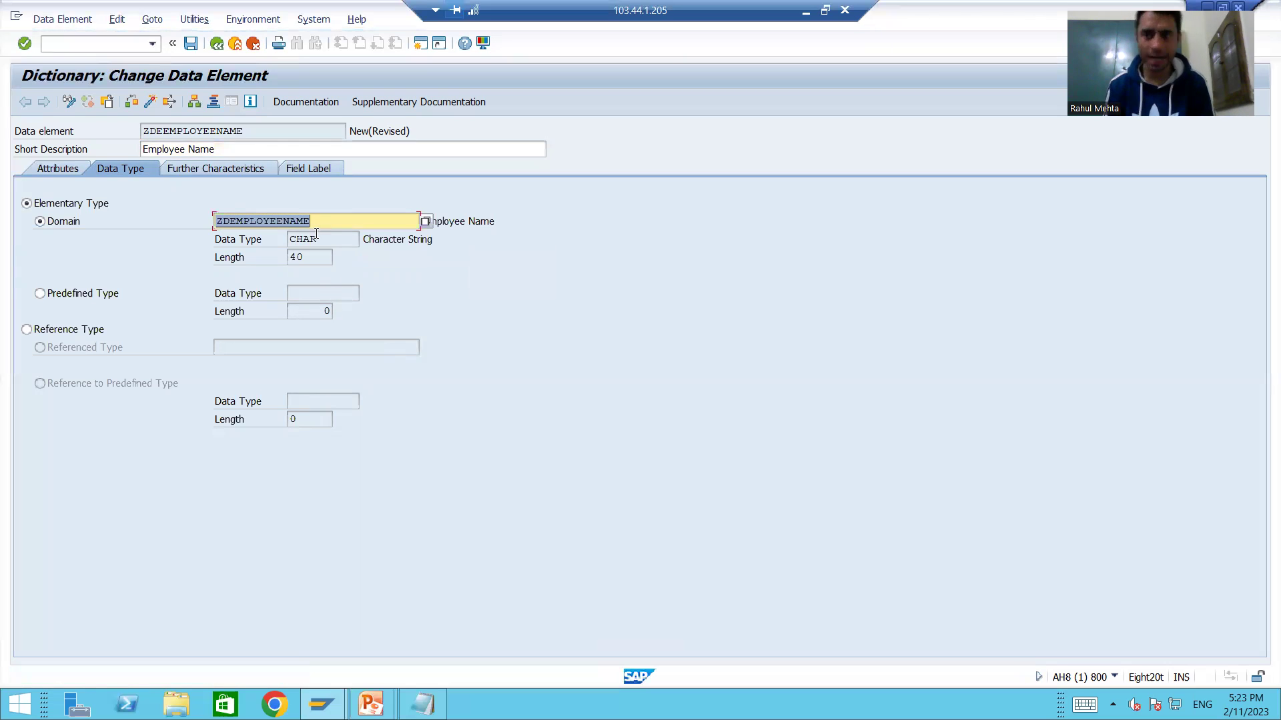
Step: Set the data element's short field label to "Emp Name"
click(309, 168)
key(ctrl+c)
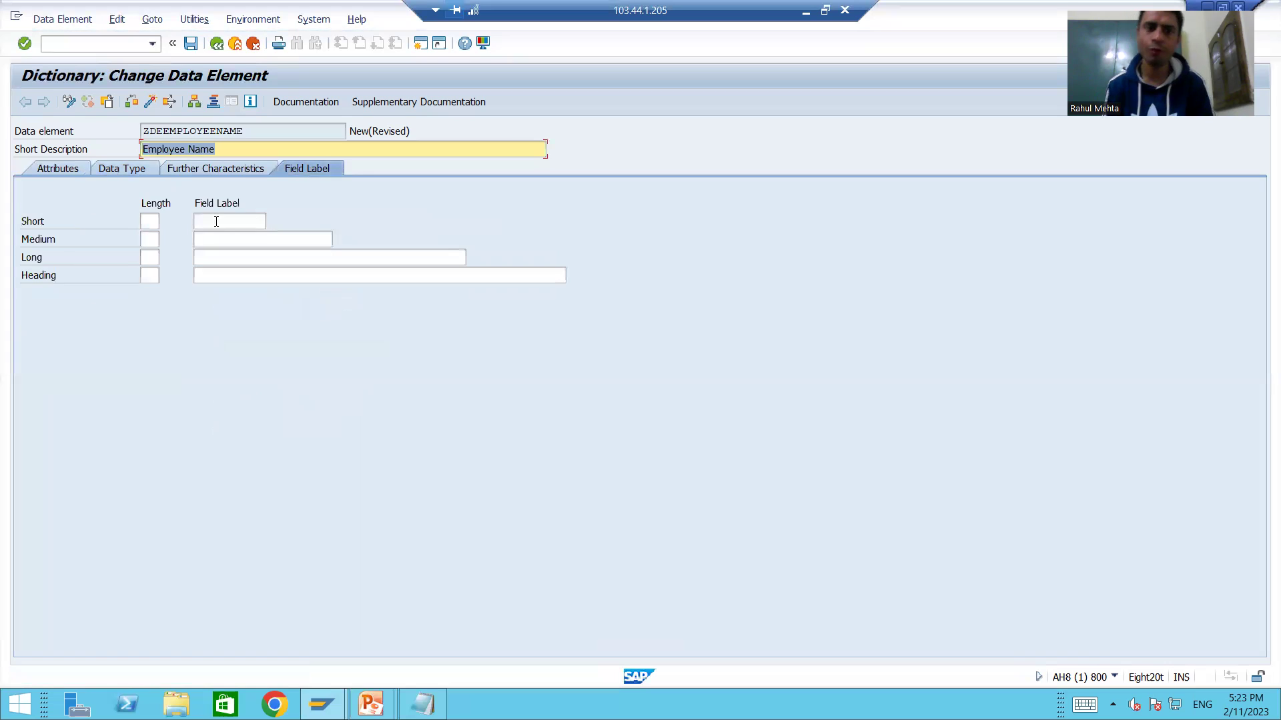
click(216, 222)
text(Emp)
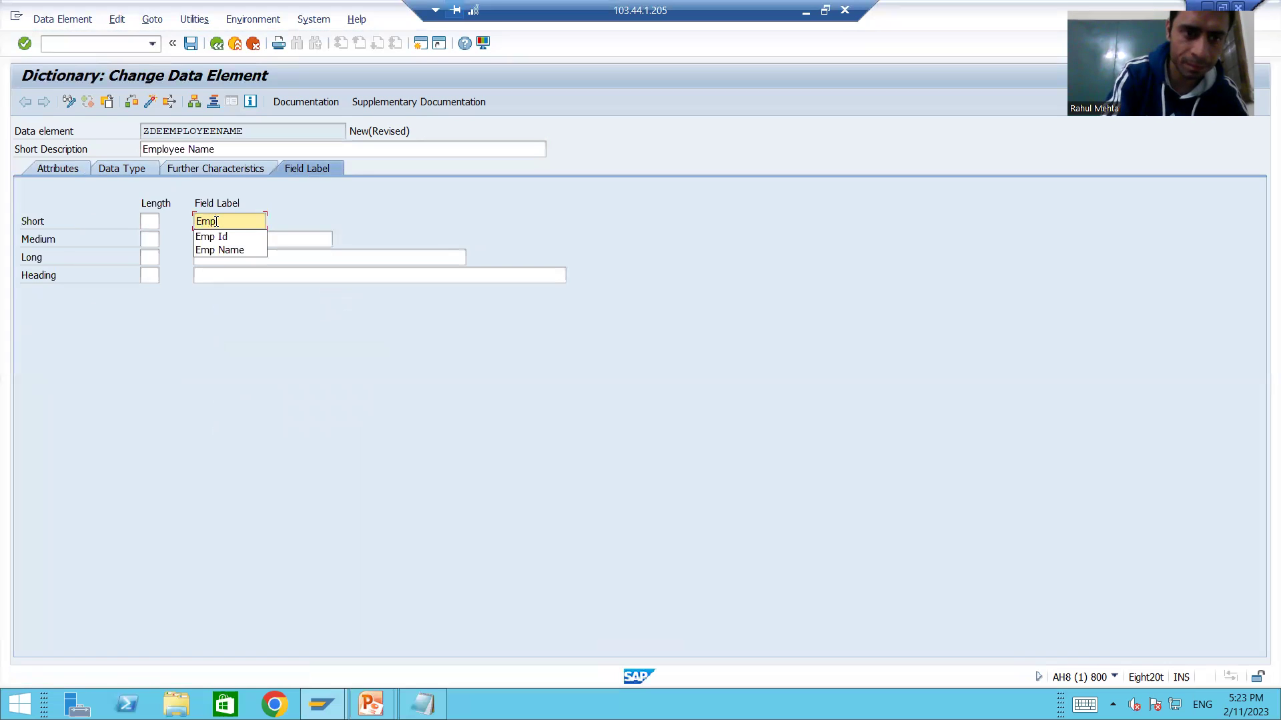
click(220, 250)
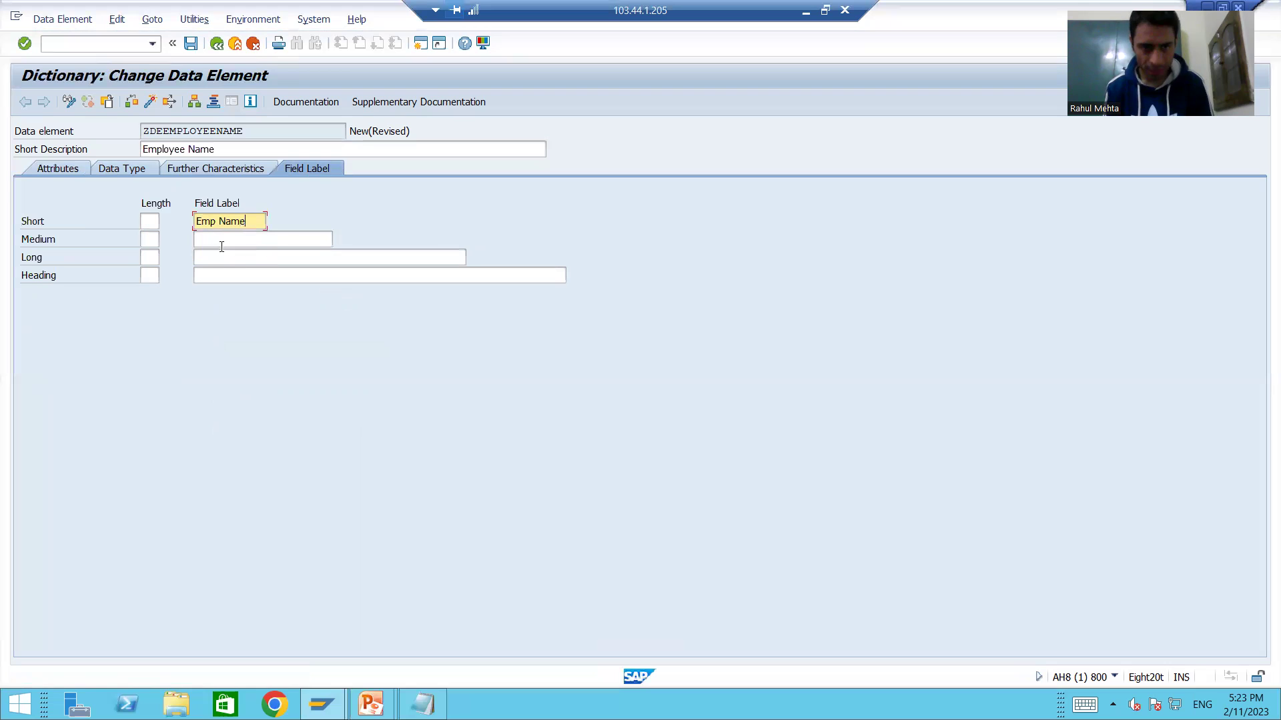
Step: Set the medium, long and heading field labels to "Employee Name" and let the default label lengths fill in
click(222, 241)
click(222, 241)
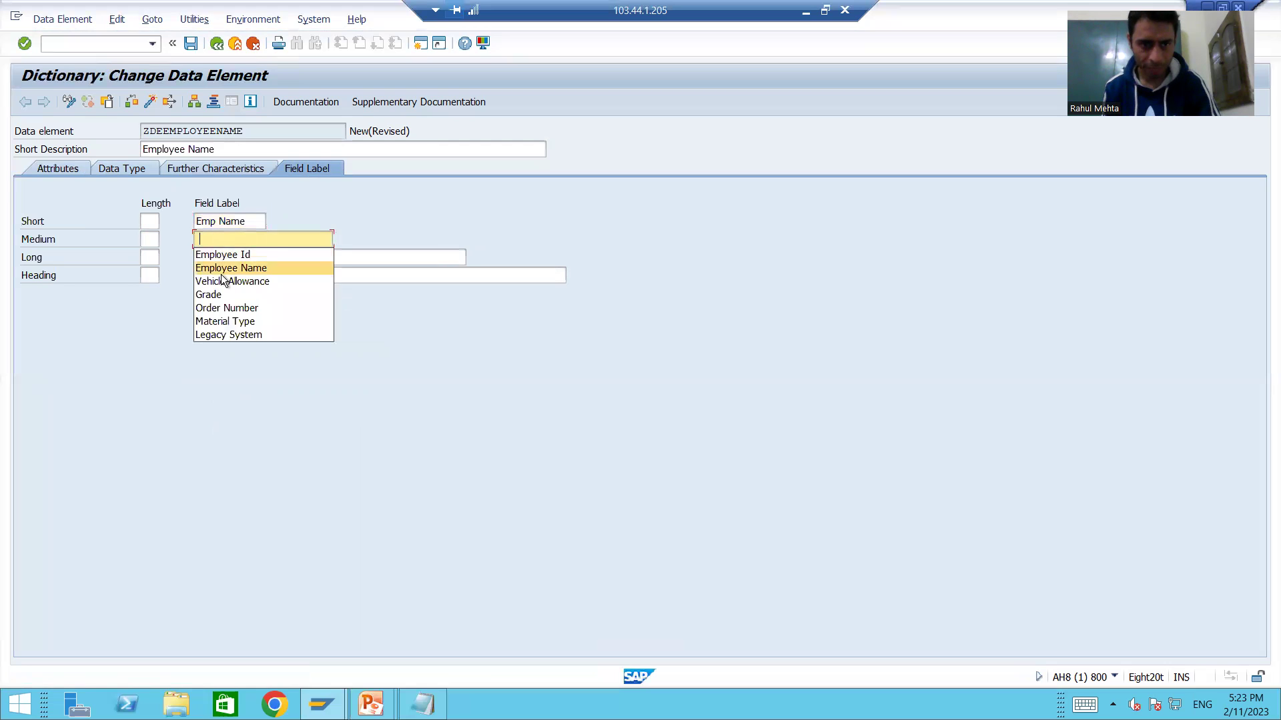
click(224, 268)
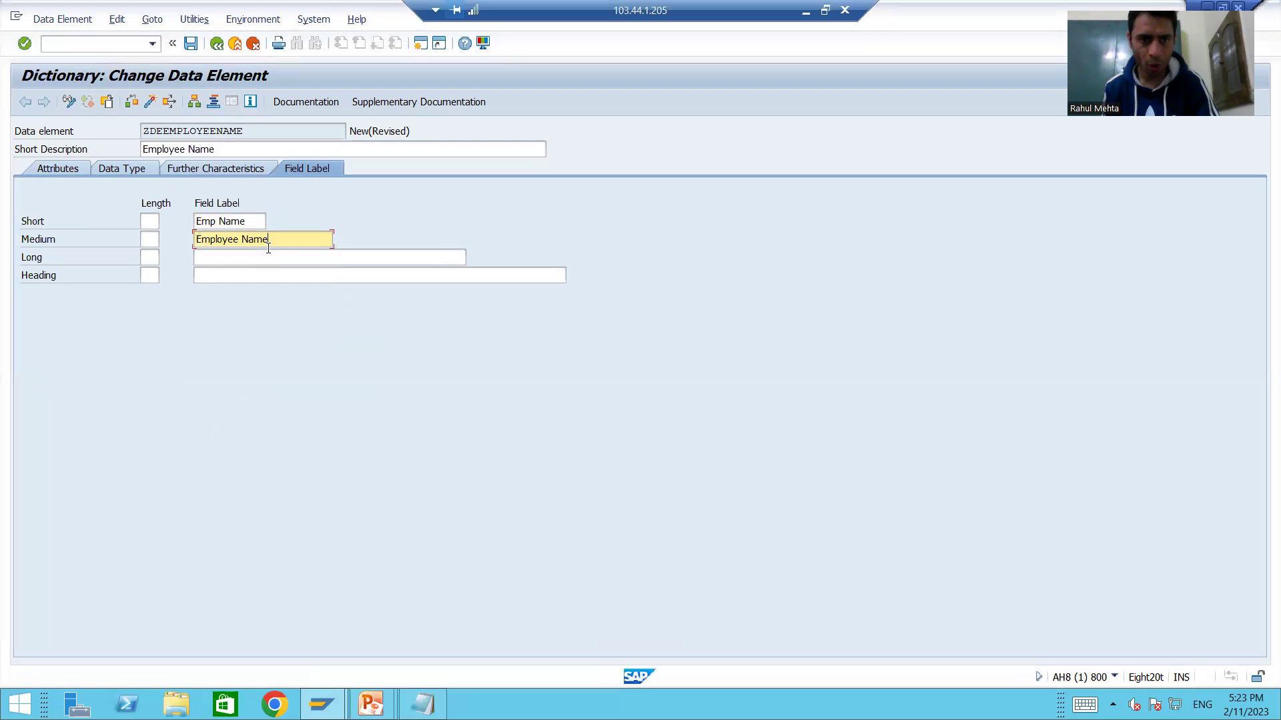
click(200, 254)
click(200, 255)
click(216, 269)
click(216, 272)
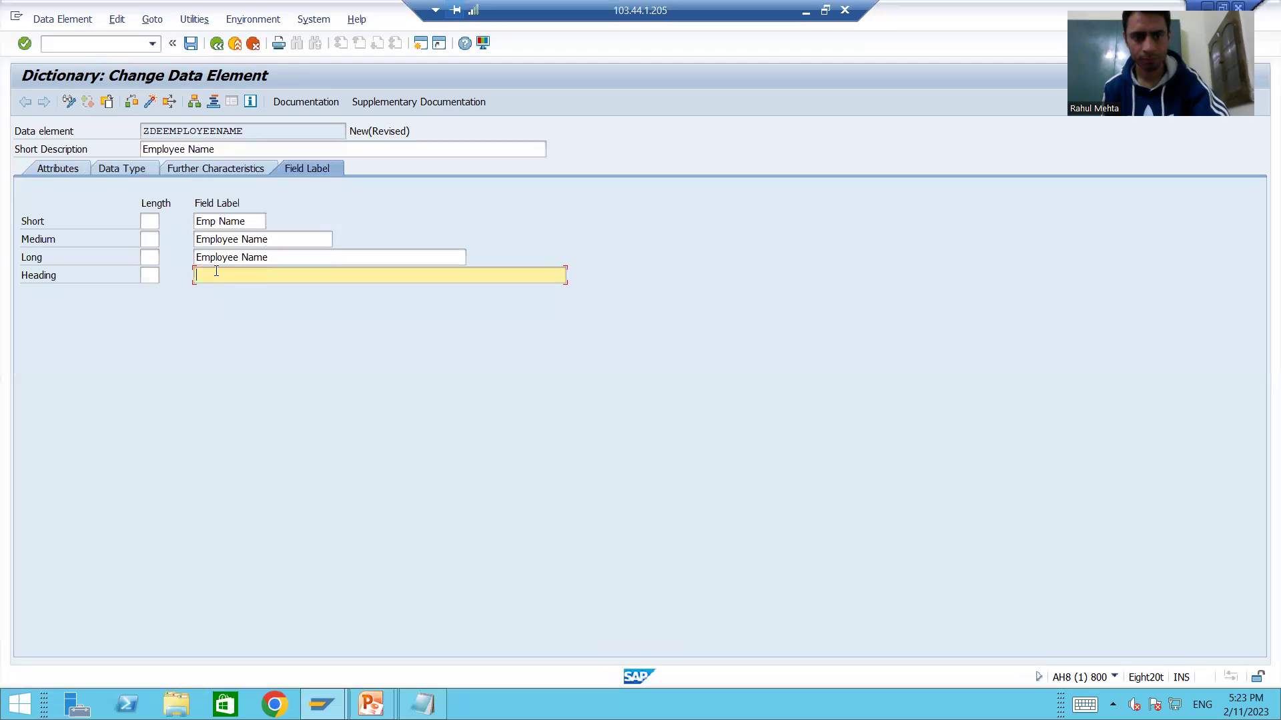
key(ctrl+v)
key(Return)
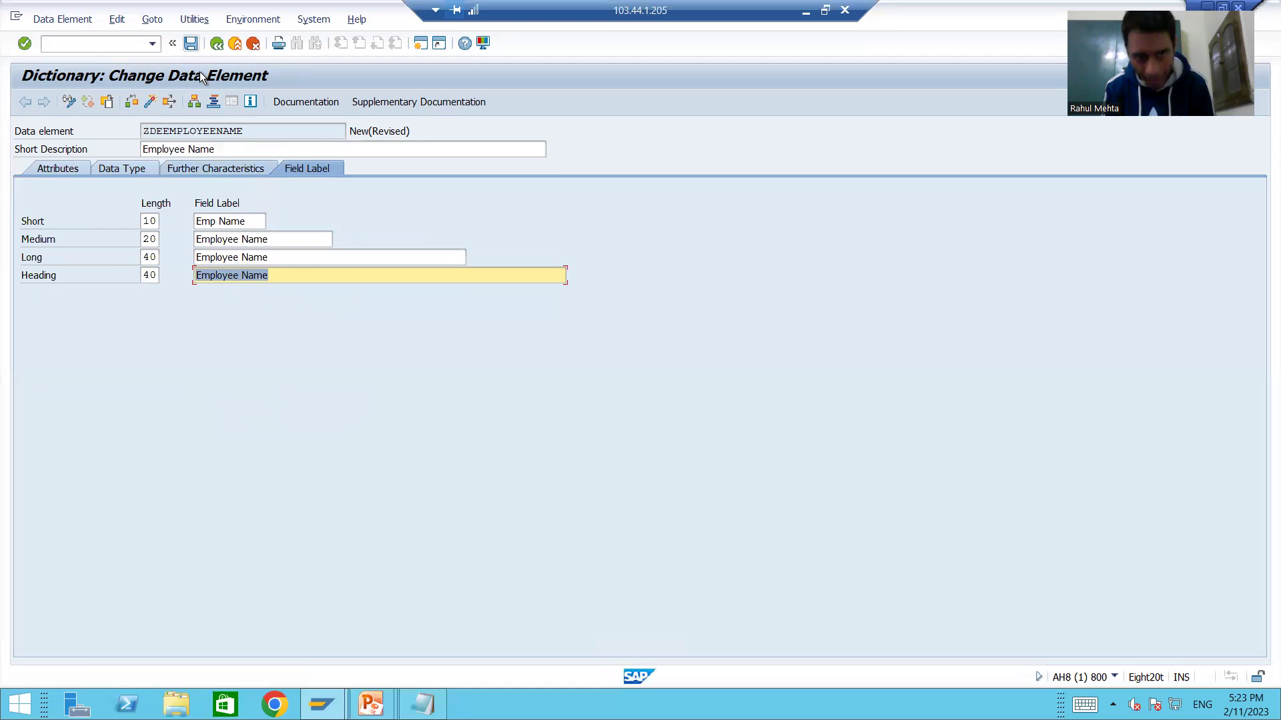
Step: Save the ZDEEMPLOYEENAME data element in package $TMP and activate it
key(ctrl+s)
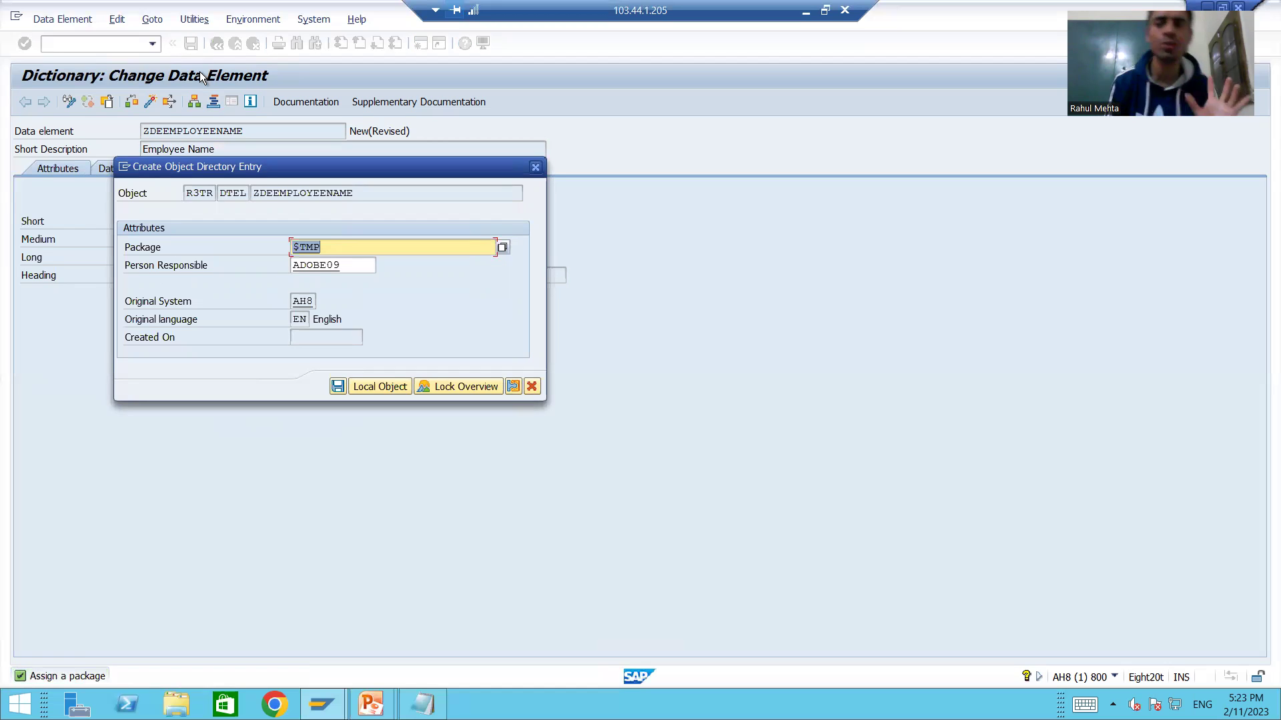
click(337, 386)
click(150, 104)
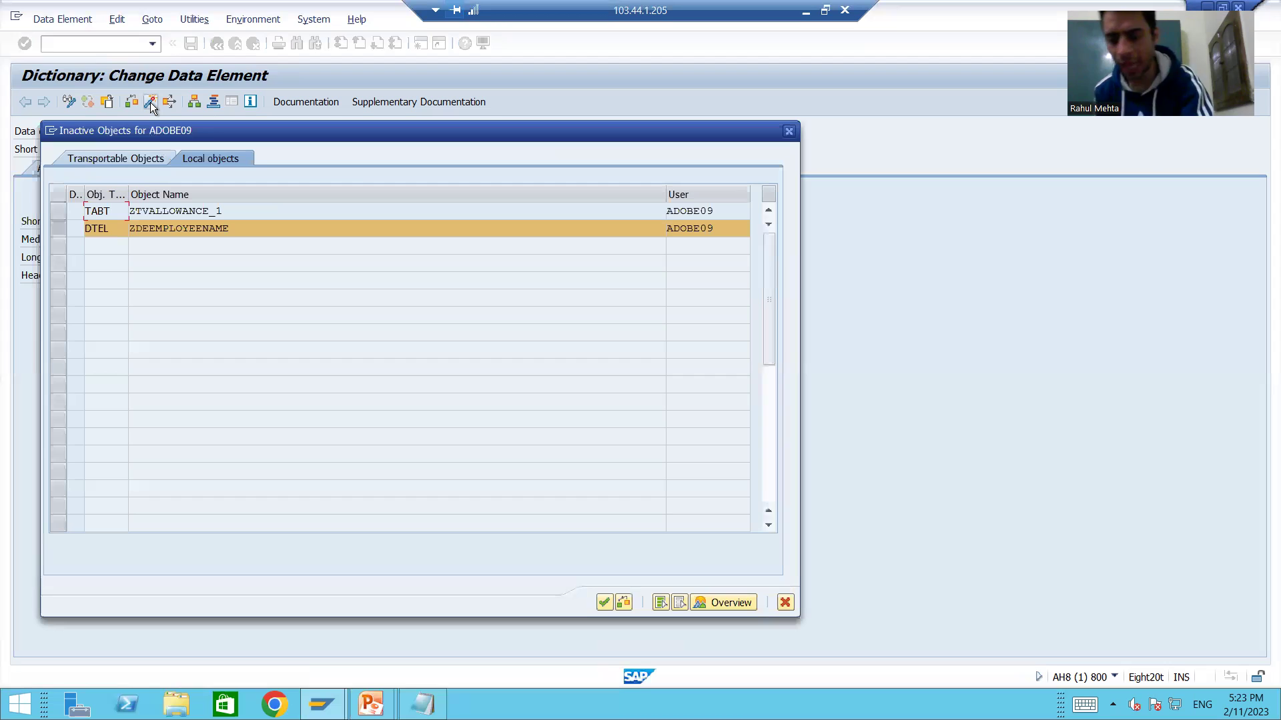
key(Return)
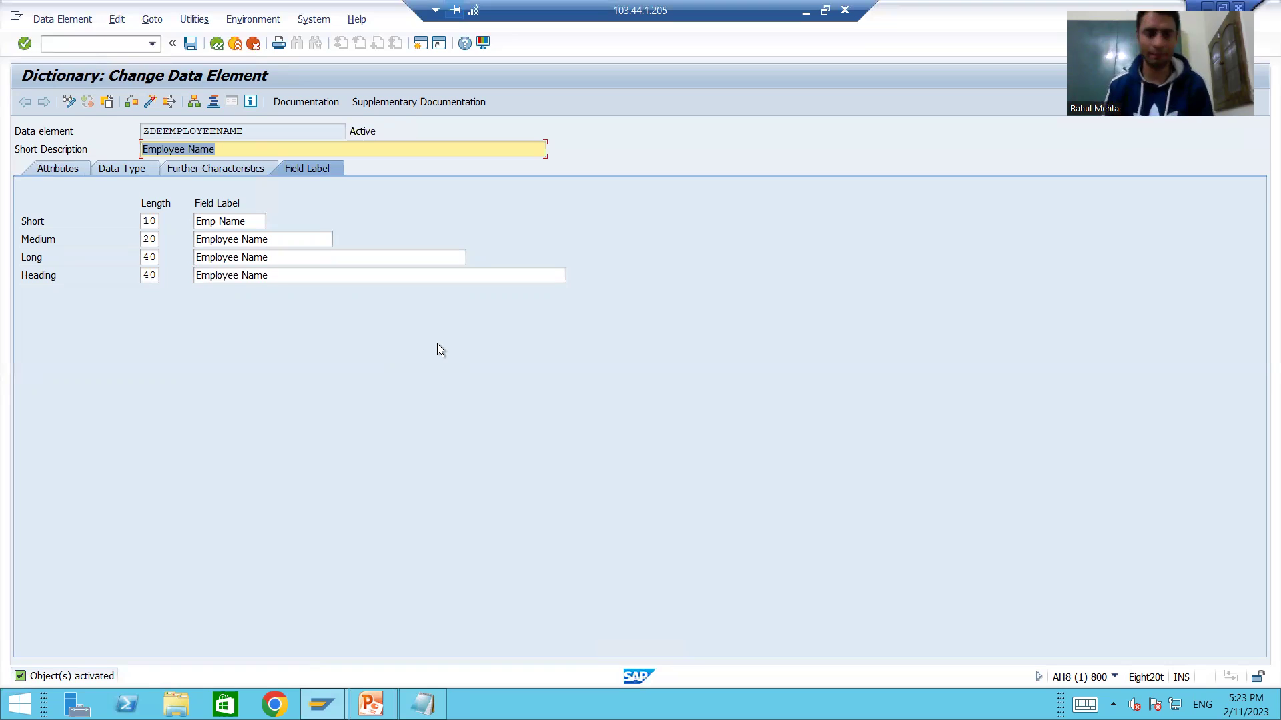
Step: Copy the data element name ZDEEMPLOYEENAME into the Notepad list, below the domain names after a blank gap
drag(244, 128, 142, 131)
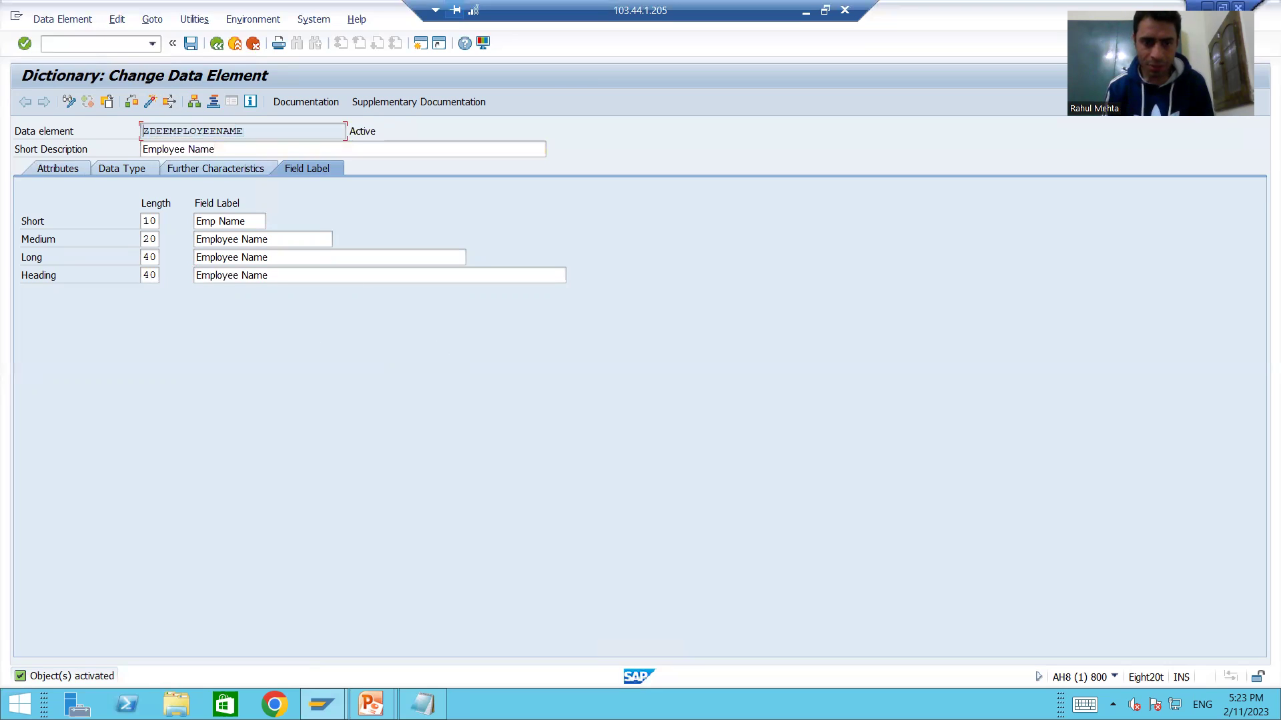
key(alt+Tab)
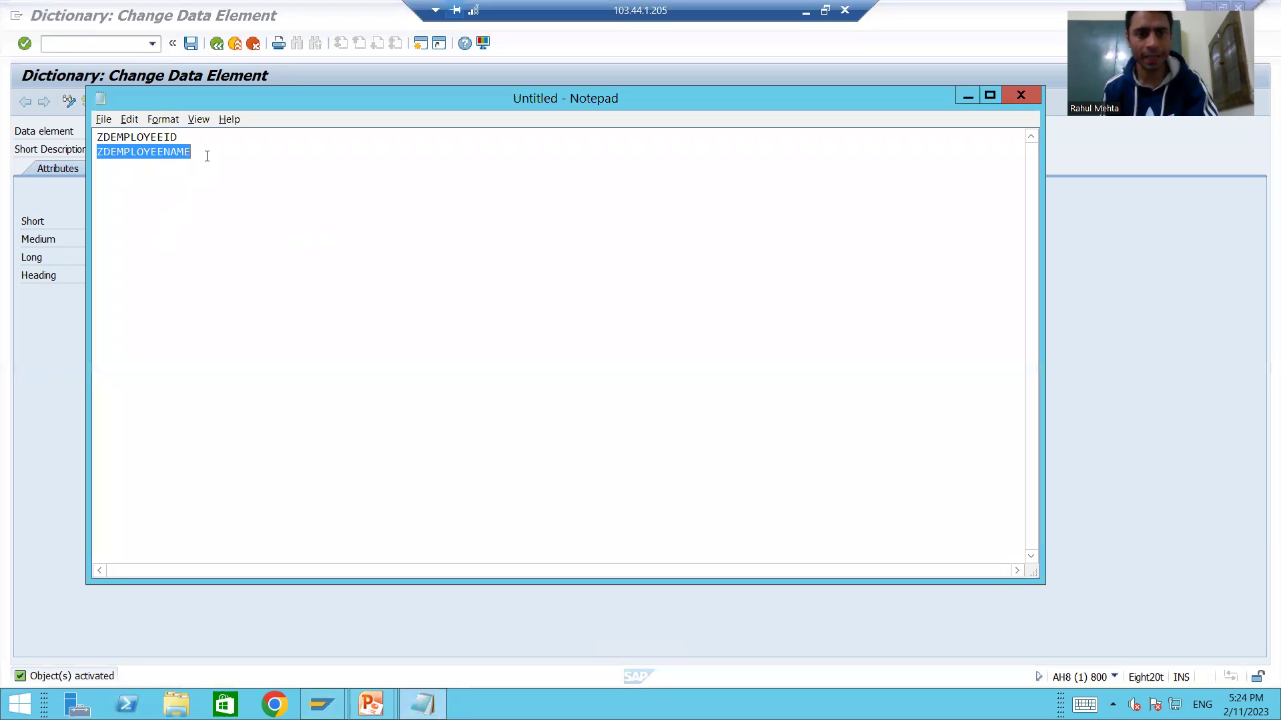
click(211, 155)
key(Return)
key(Return)
text(ZDEEMPLOYEENAME)
key(alt+Tab)
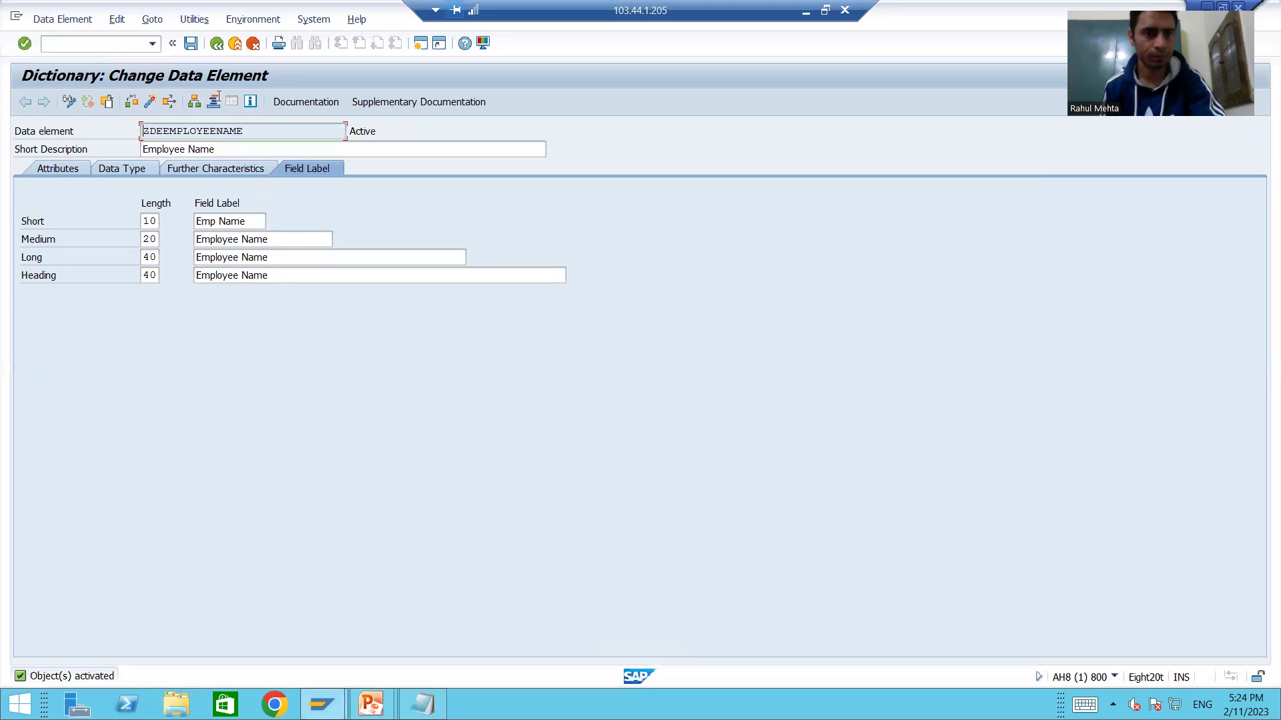
Step: Return to the ABAP Dictionary initial screen, choose data type ZDEEMPLOYEEID and copy its name into the Notepad list
key(F3)
key(BackSpace)
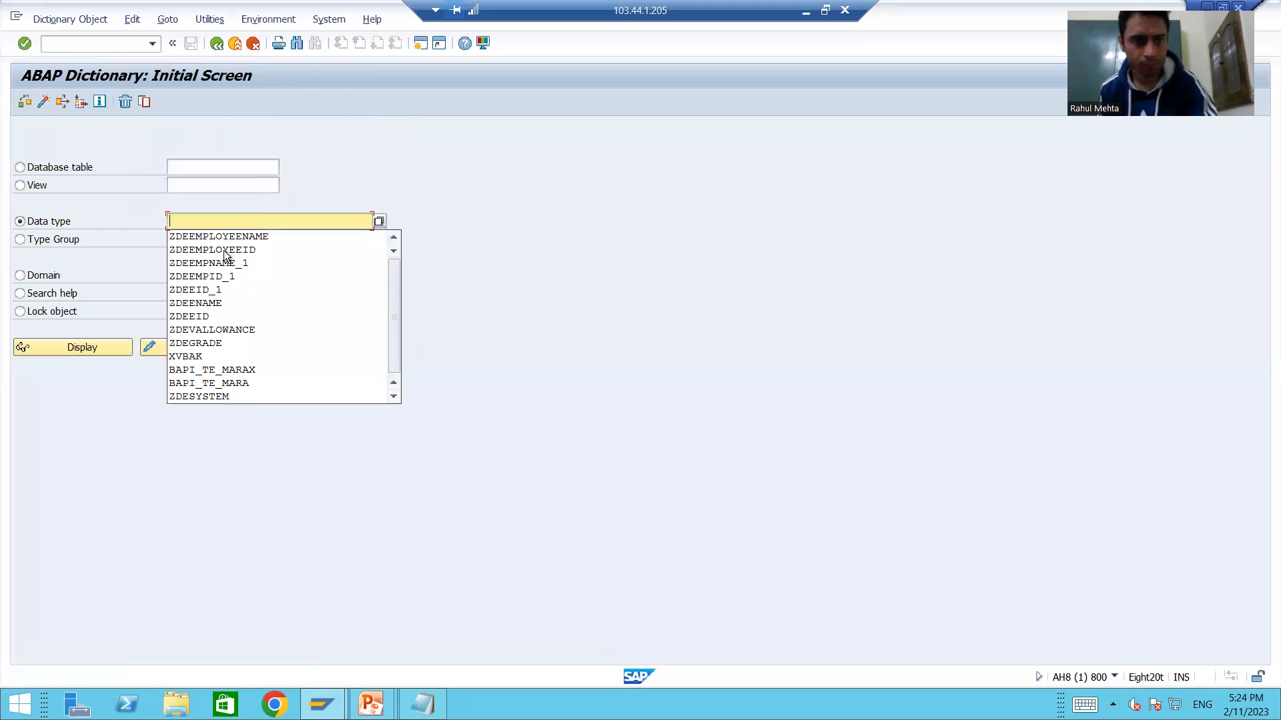
click(230, 251)
drag(258, 221, 170, 214)
key(ctrl+c)
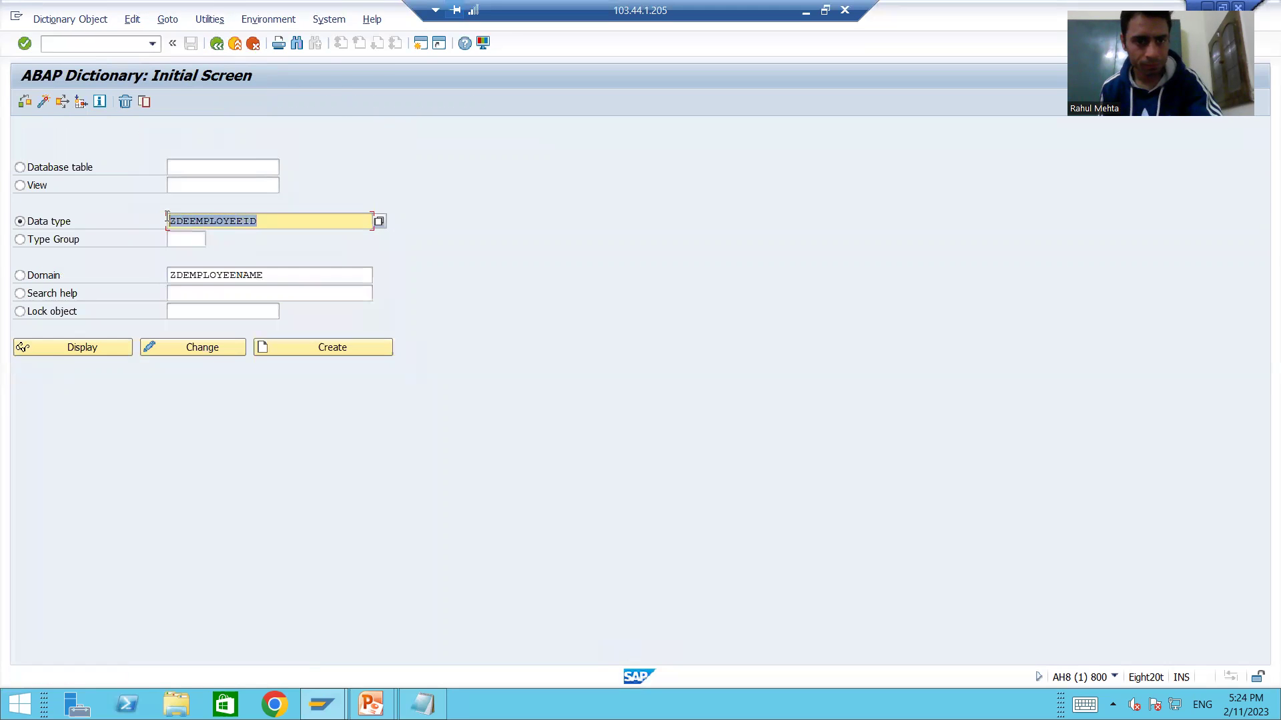
key(alt+Tab)
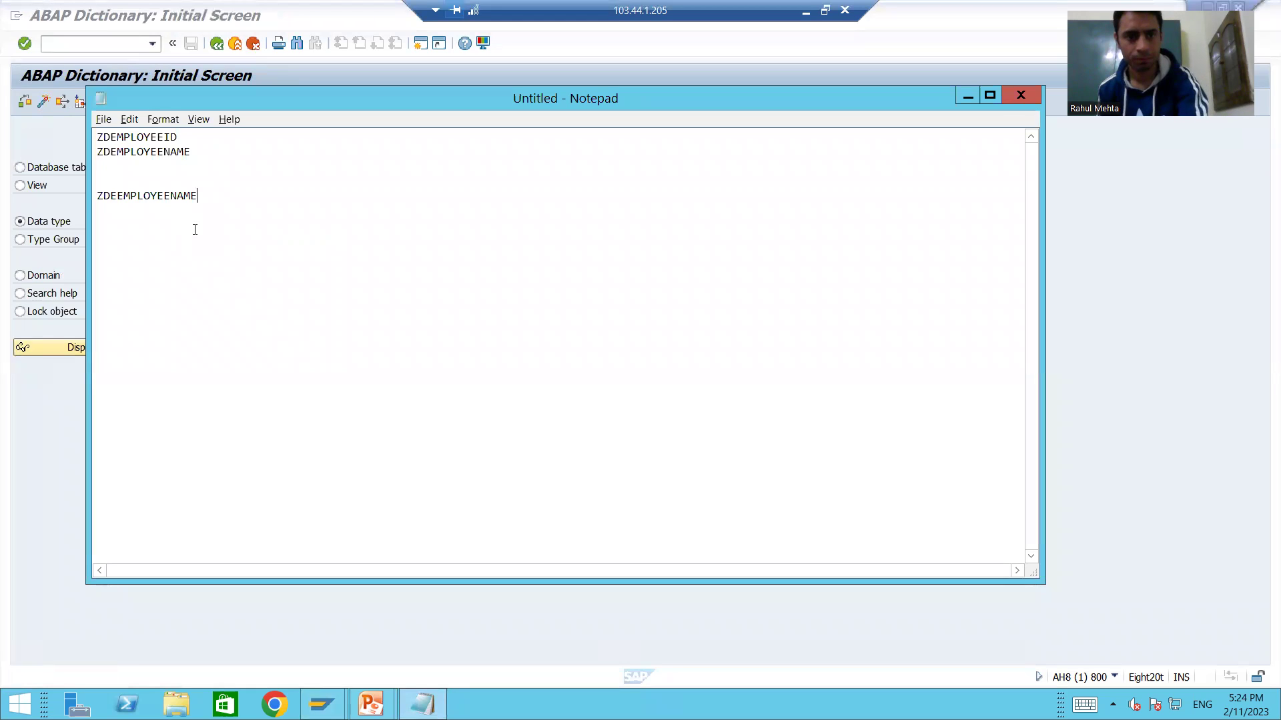
key(ctrl+v)
key(alt+Tab)
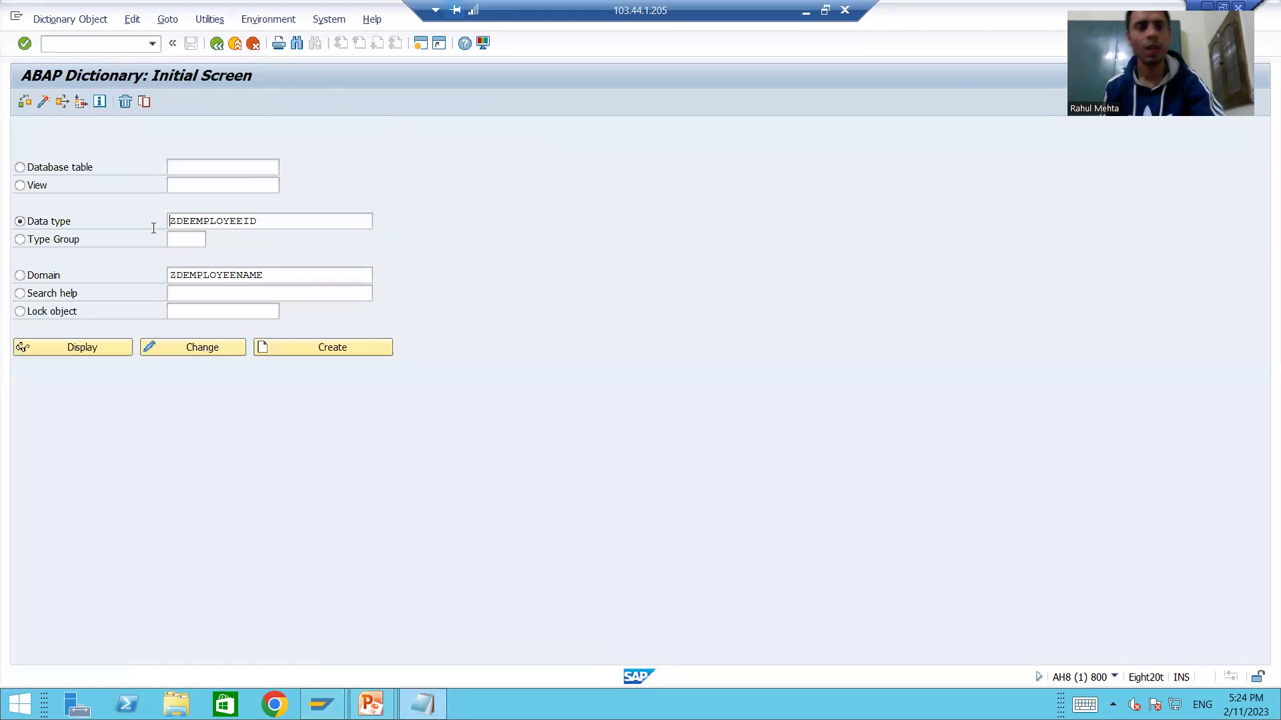
Step: Create the database table ZTABEMPLOYEE with the short description "Employee Table"
click(29, 170)
click(179, 167)
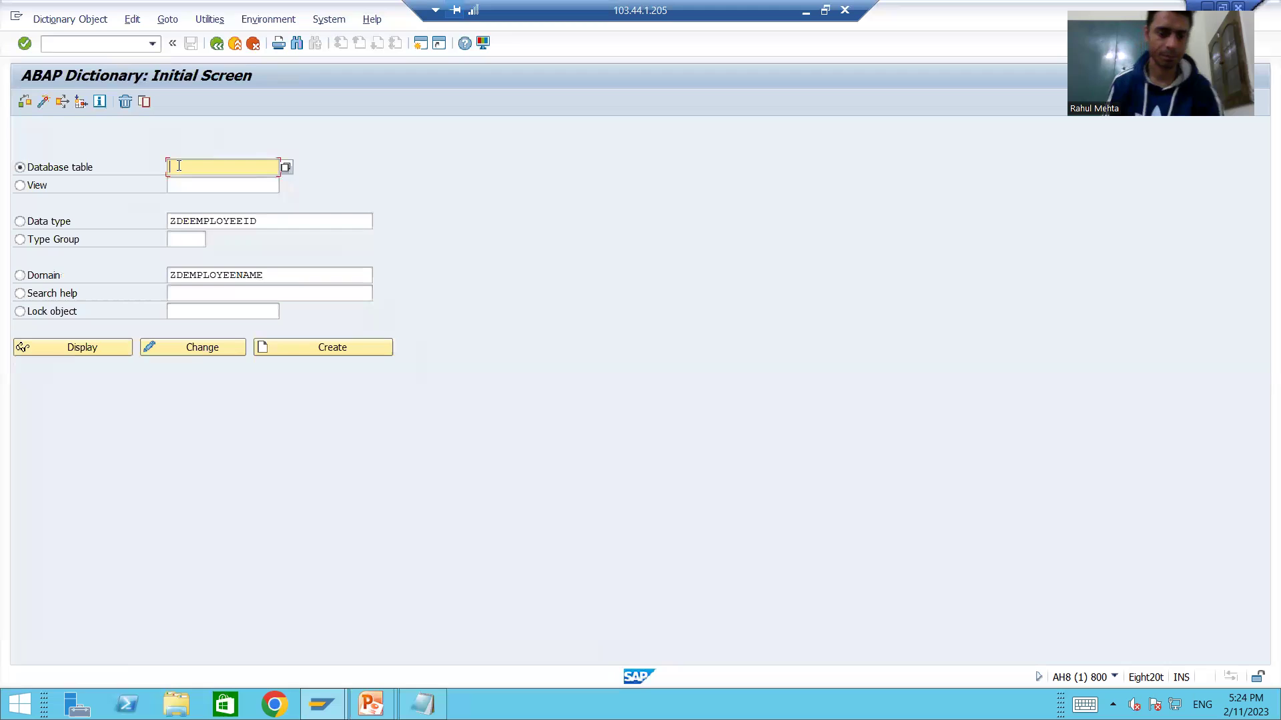
text(ZTA)
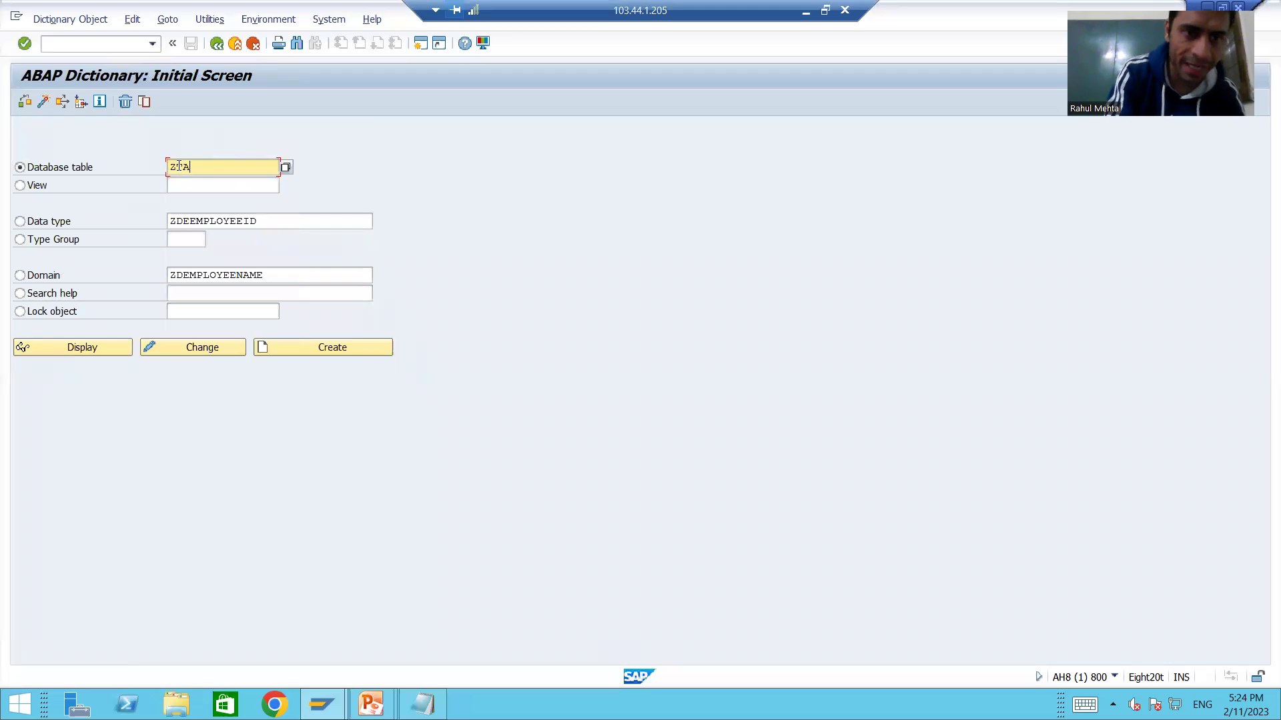
text(BEMPLO)
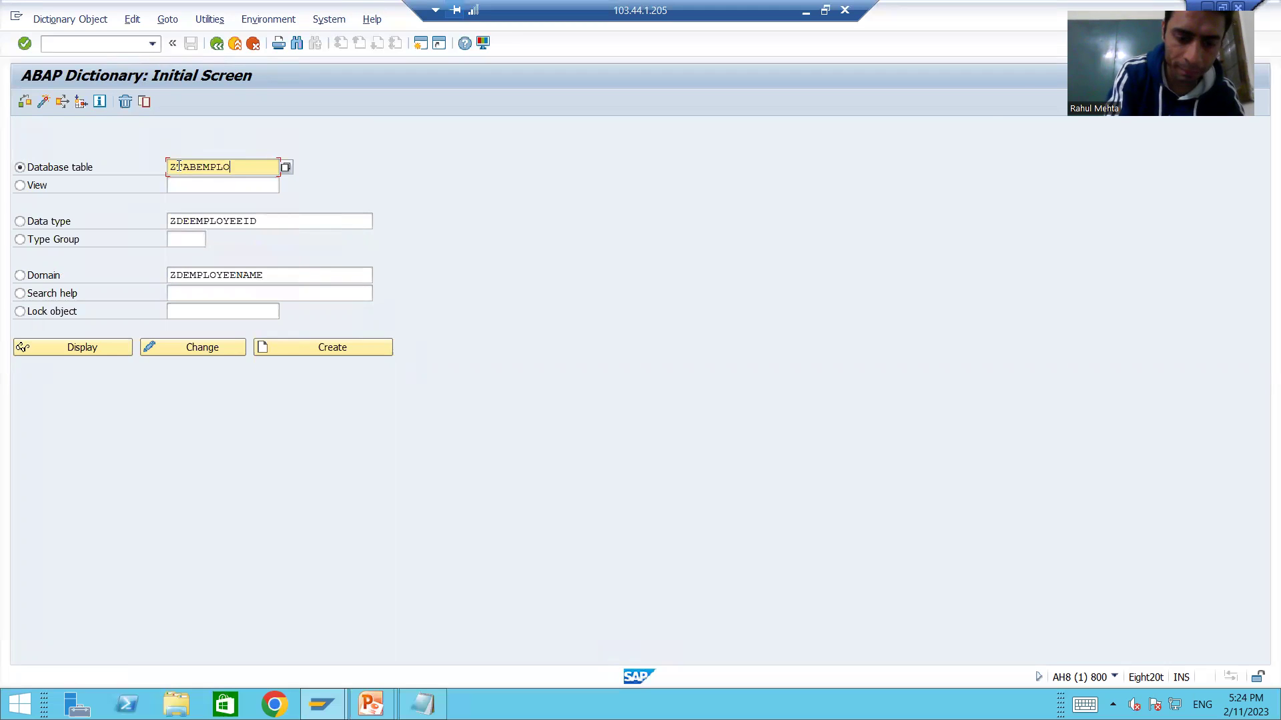
text(YEE)
key(ctrl+a)
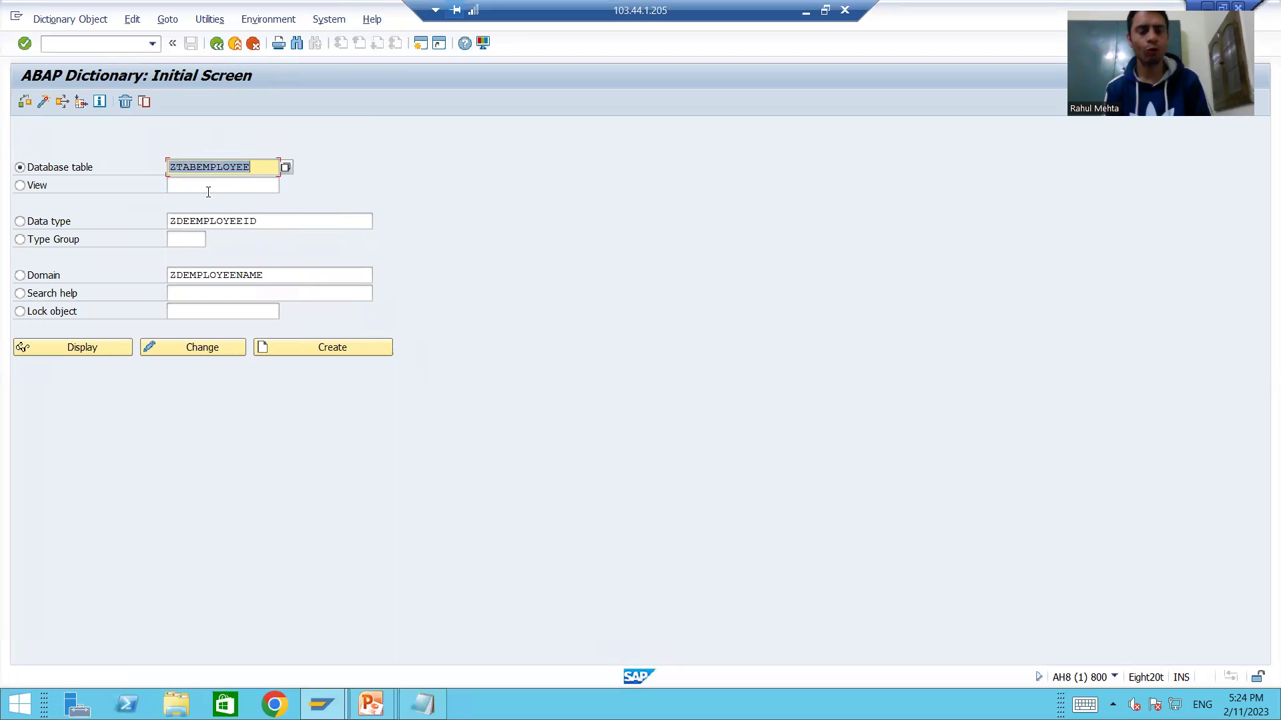
click(294, 346)
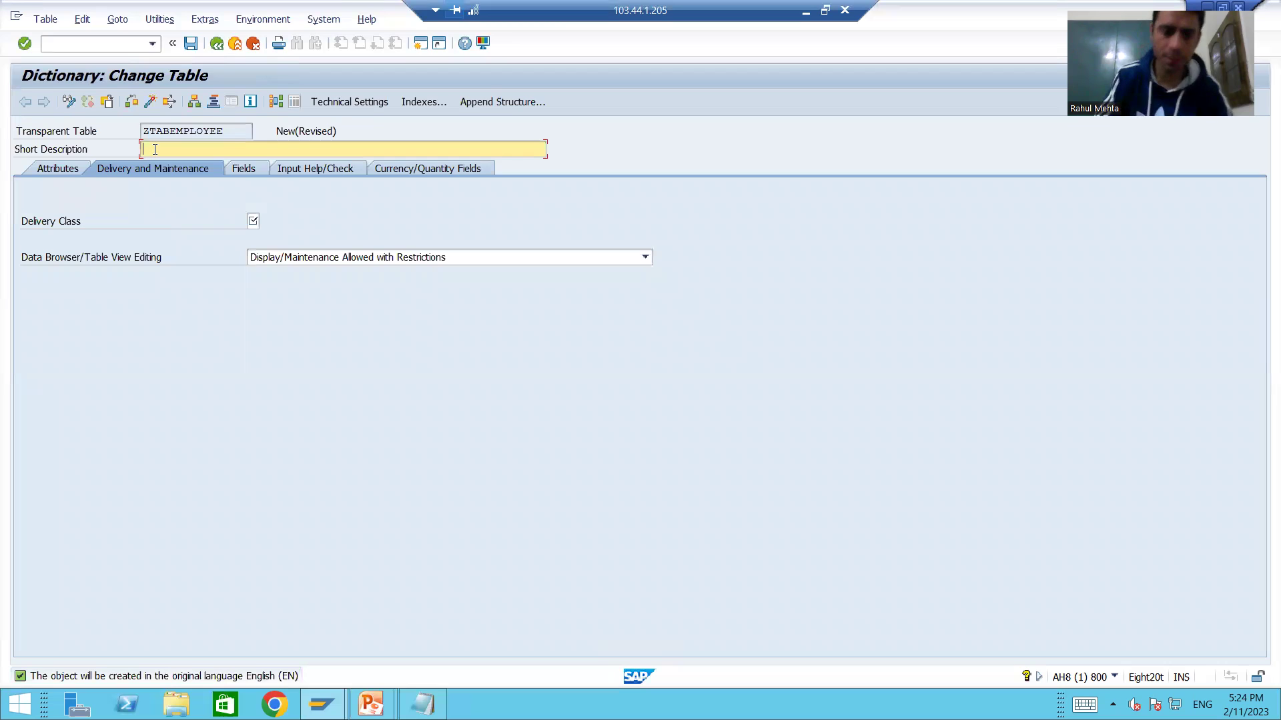
text(Emplo)
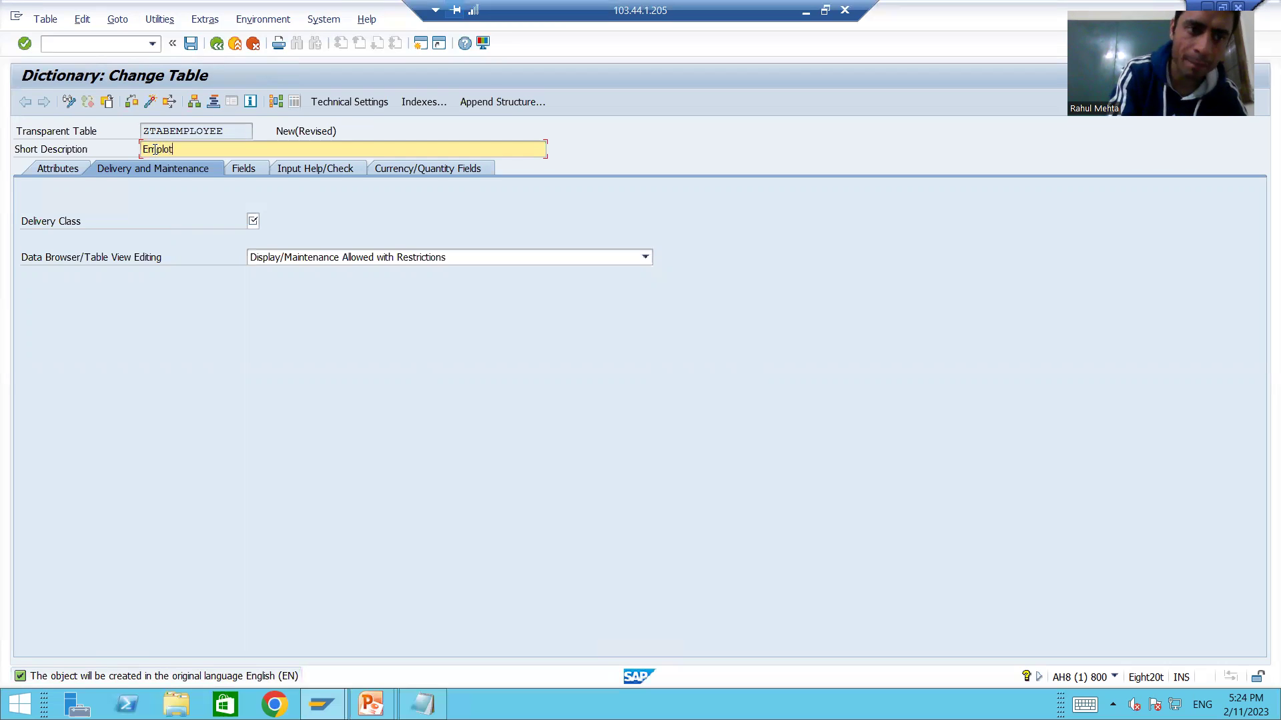
text(yee)
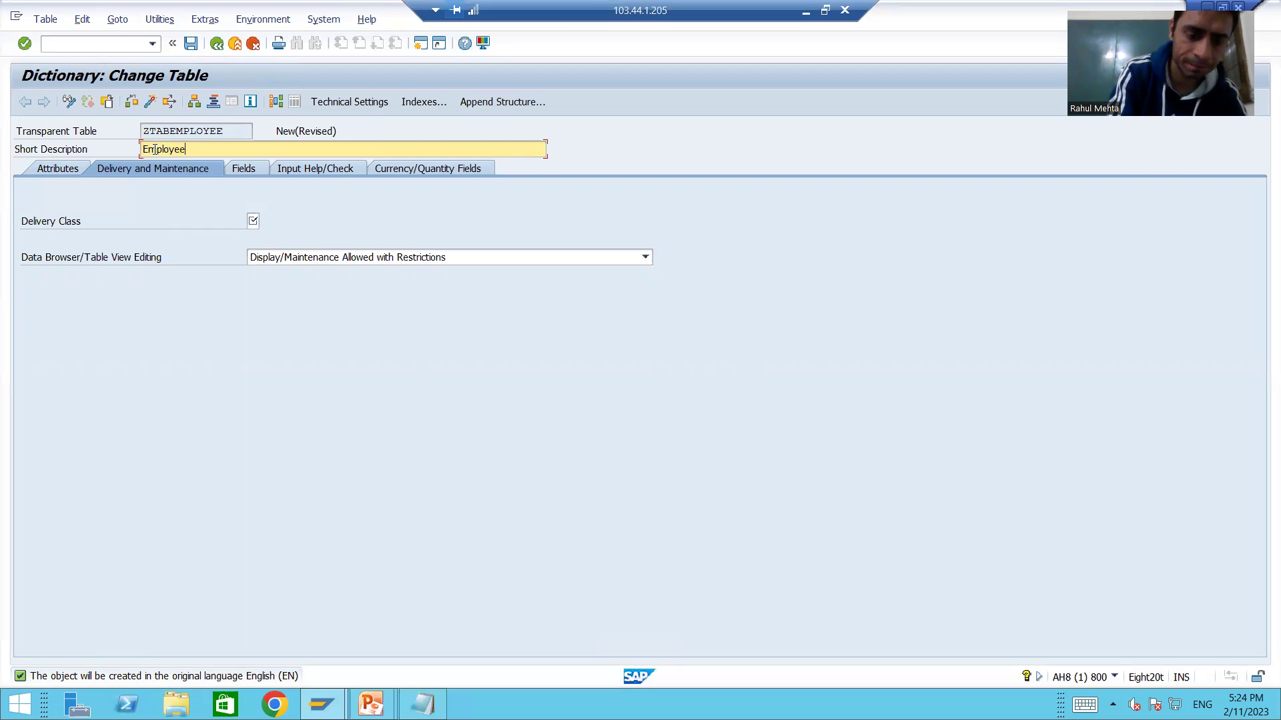
text( Table)
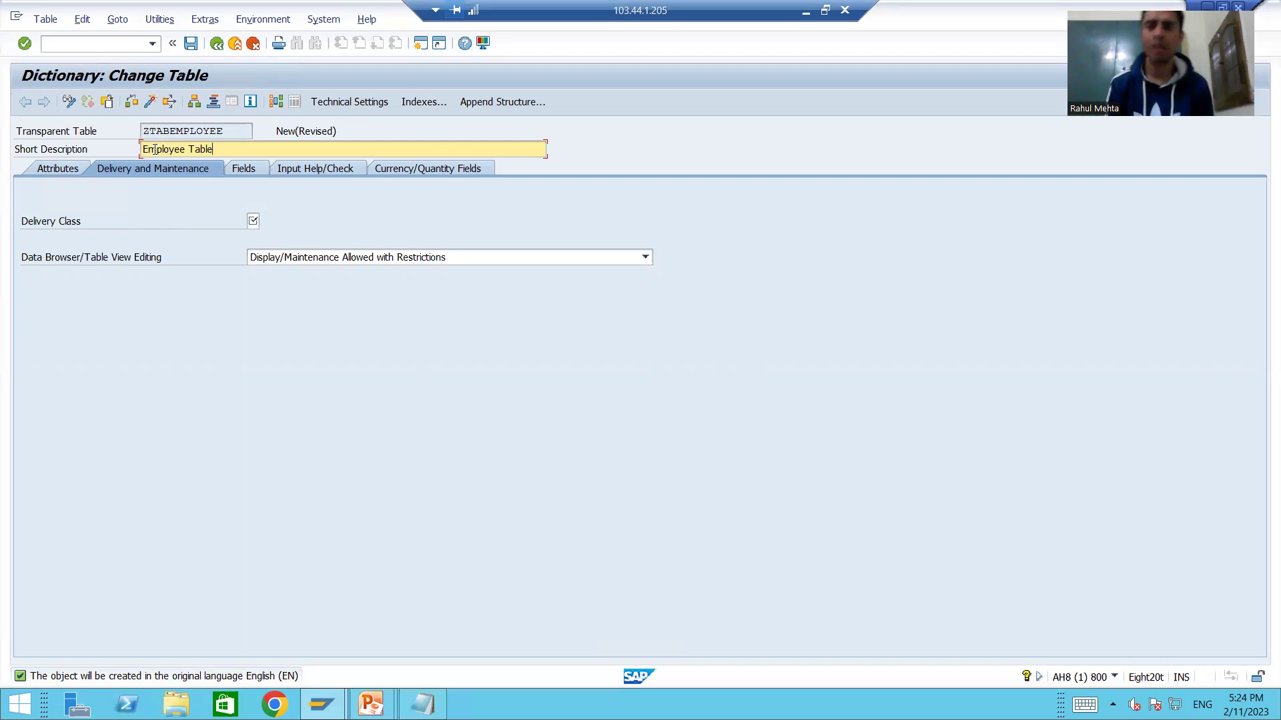
Step: Set the table's delivery class to A (application table) and its data browser/table view editing to Display/Maintenance Allowed
click(251, 222)
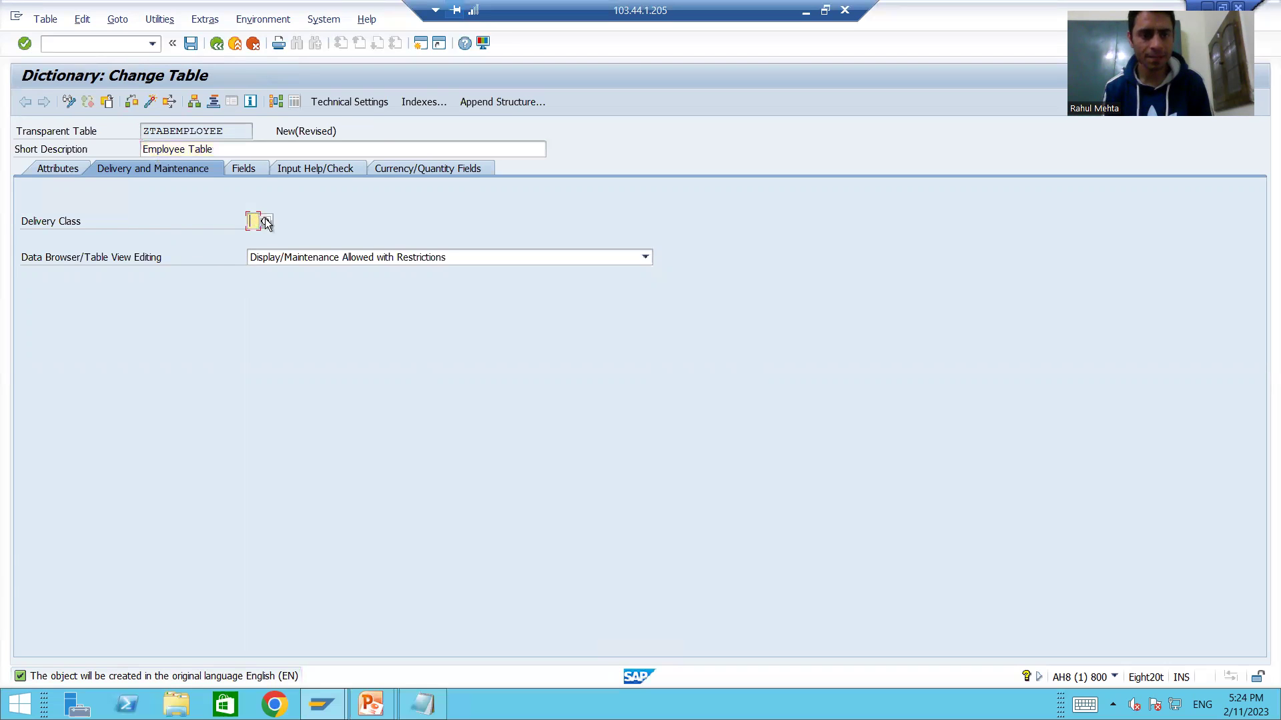
click(264, 221)
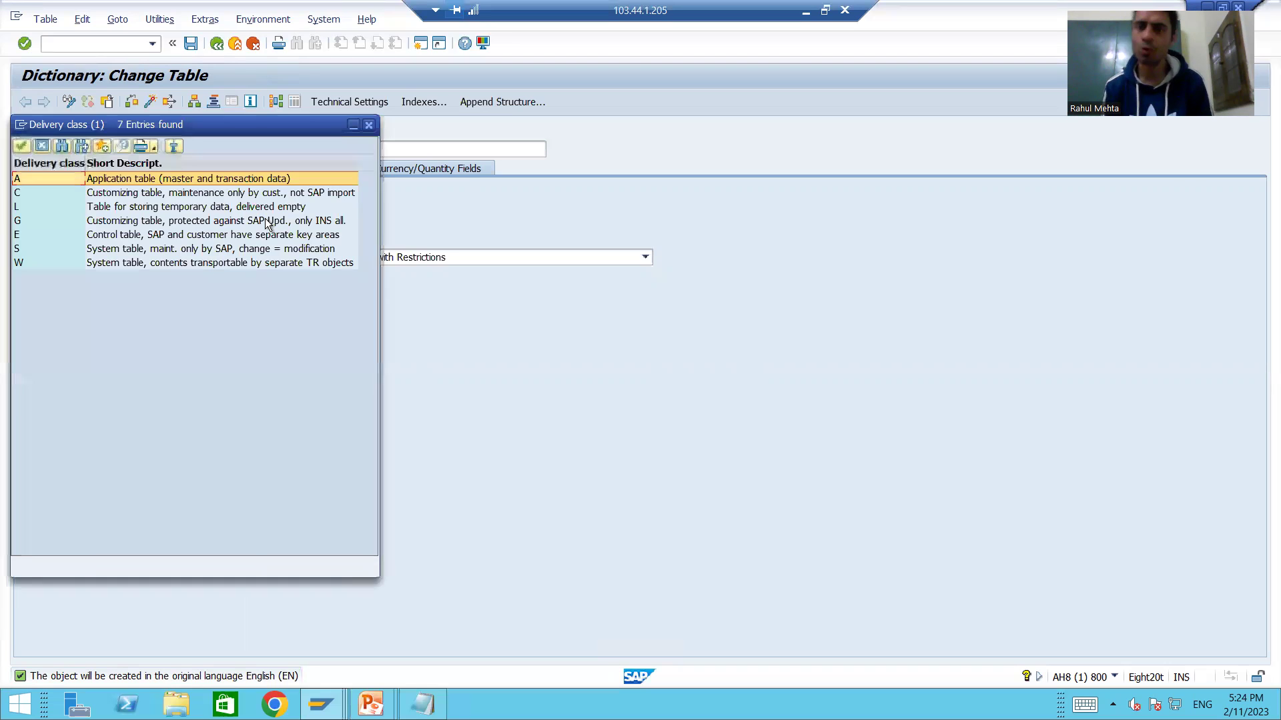
double_click(208, 183)
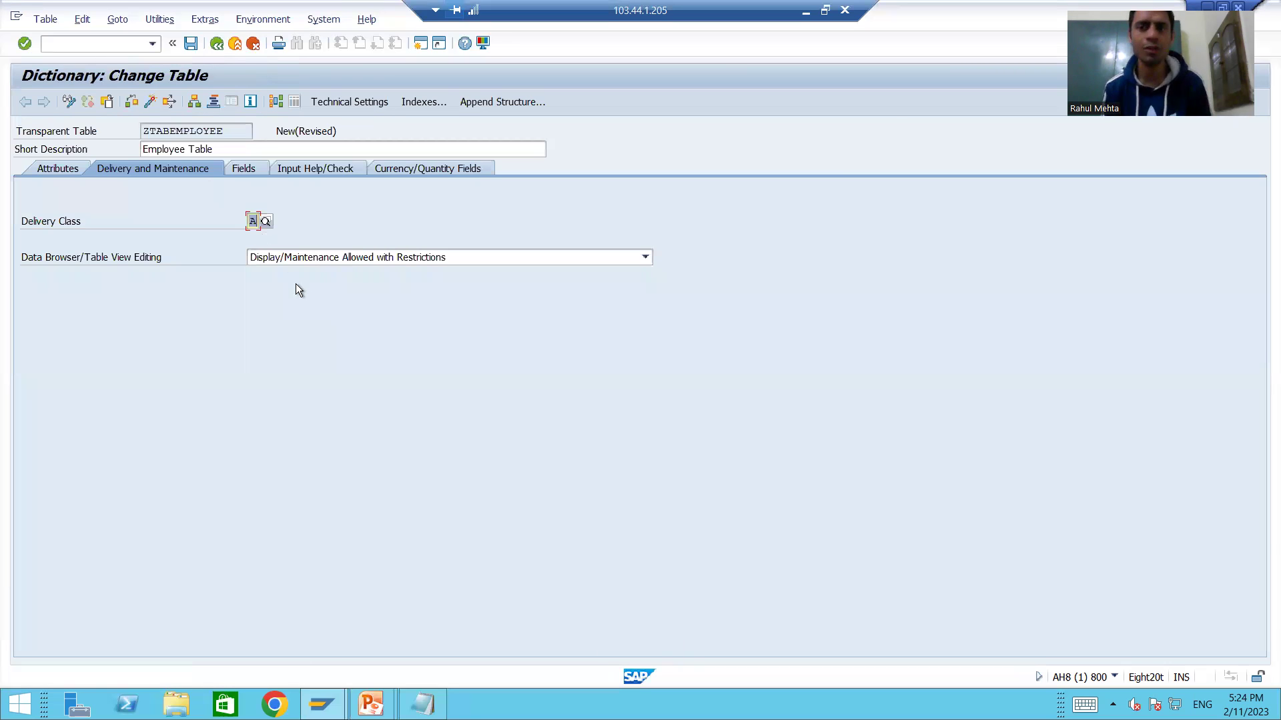
click(309, 257)
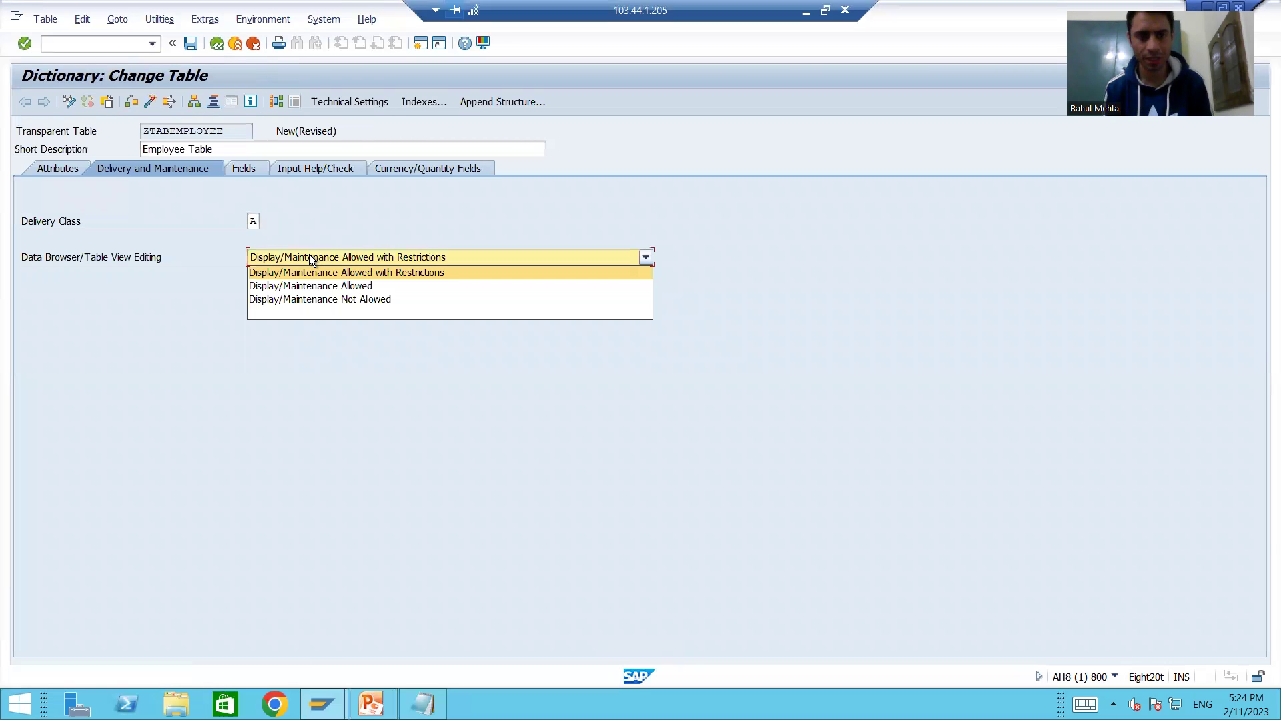
click(309, 288)
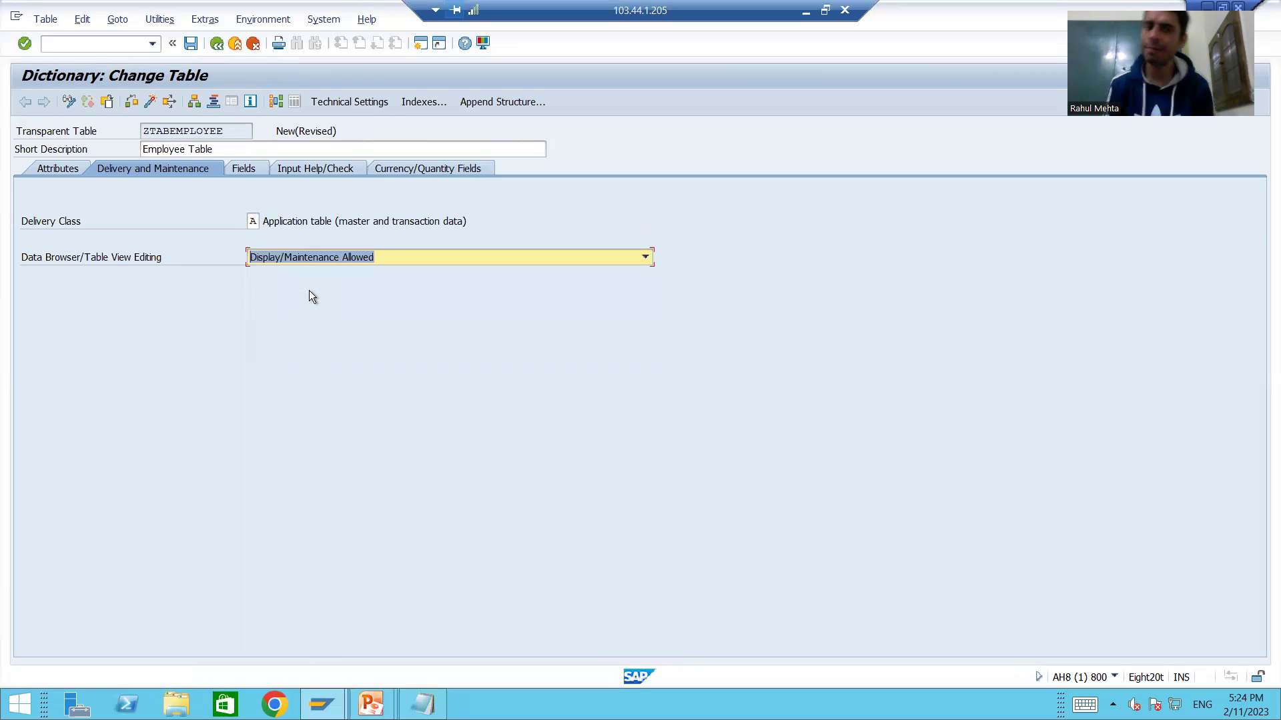
Step: Add MANDT as the first table field, using the data element MANDT
click(243, 169)
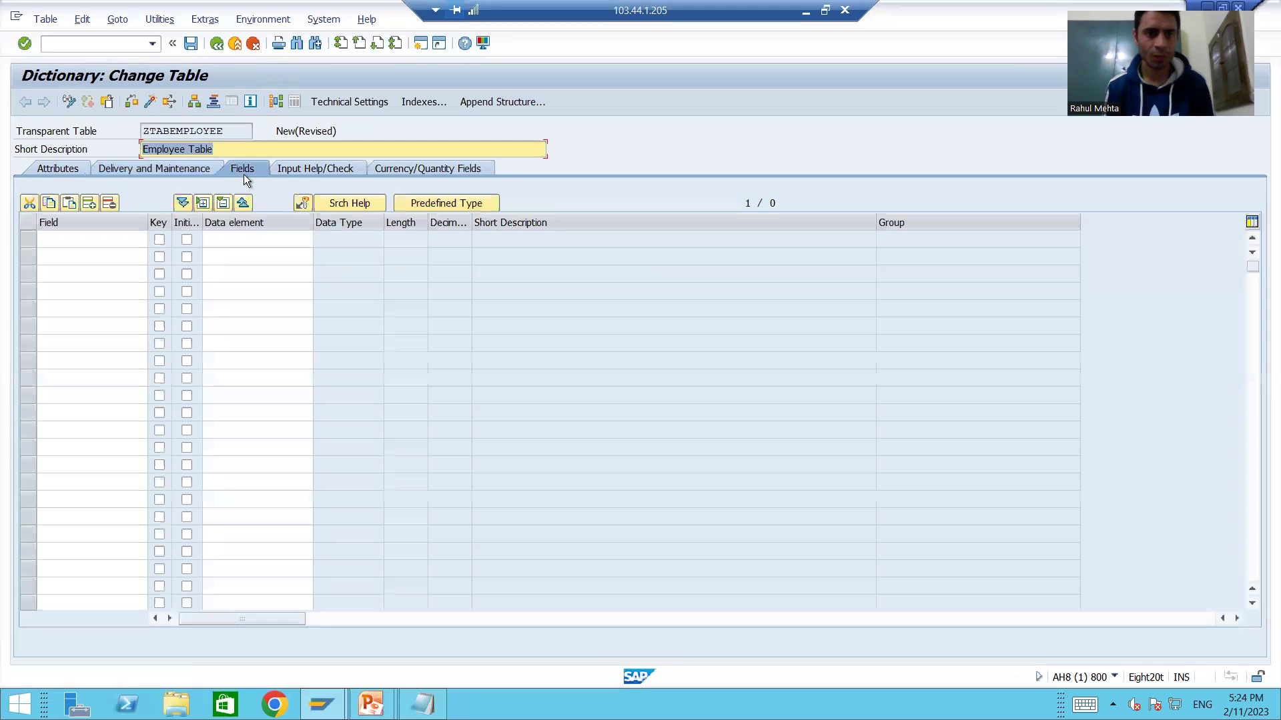
click(94, 244)
text(M)
key(Down)
key(Return)
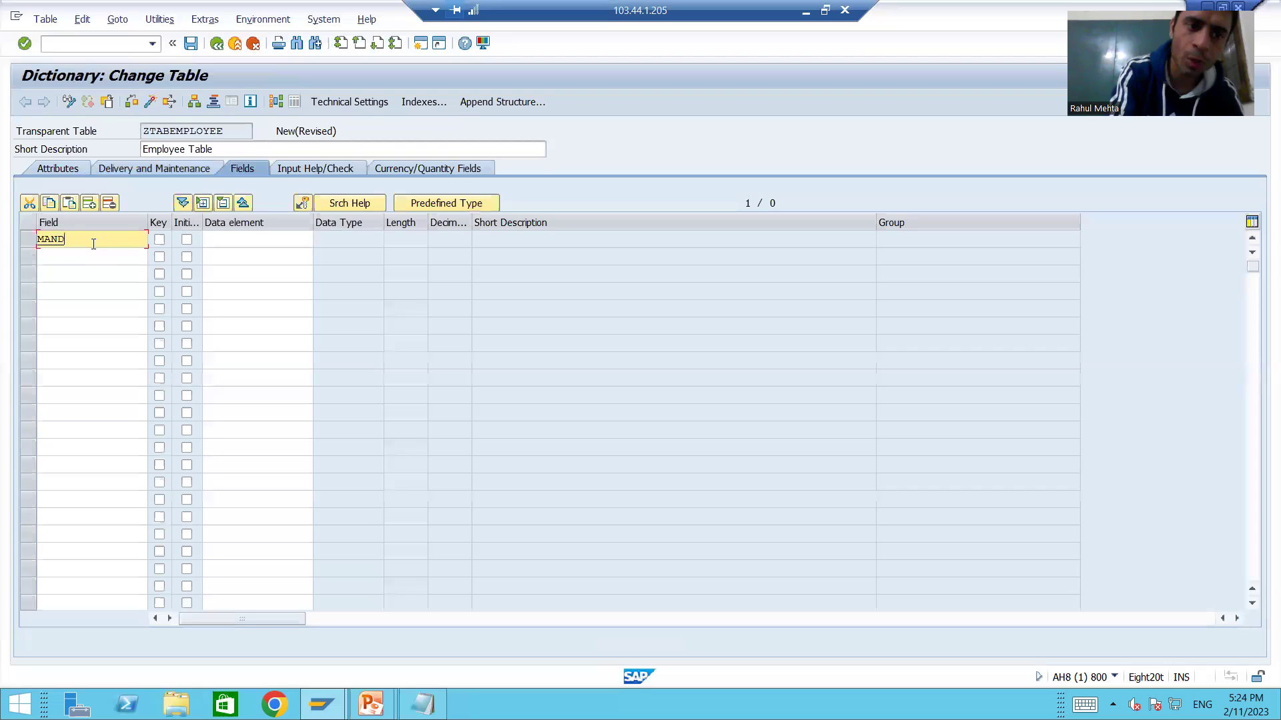
click(245, 232)
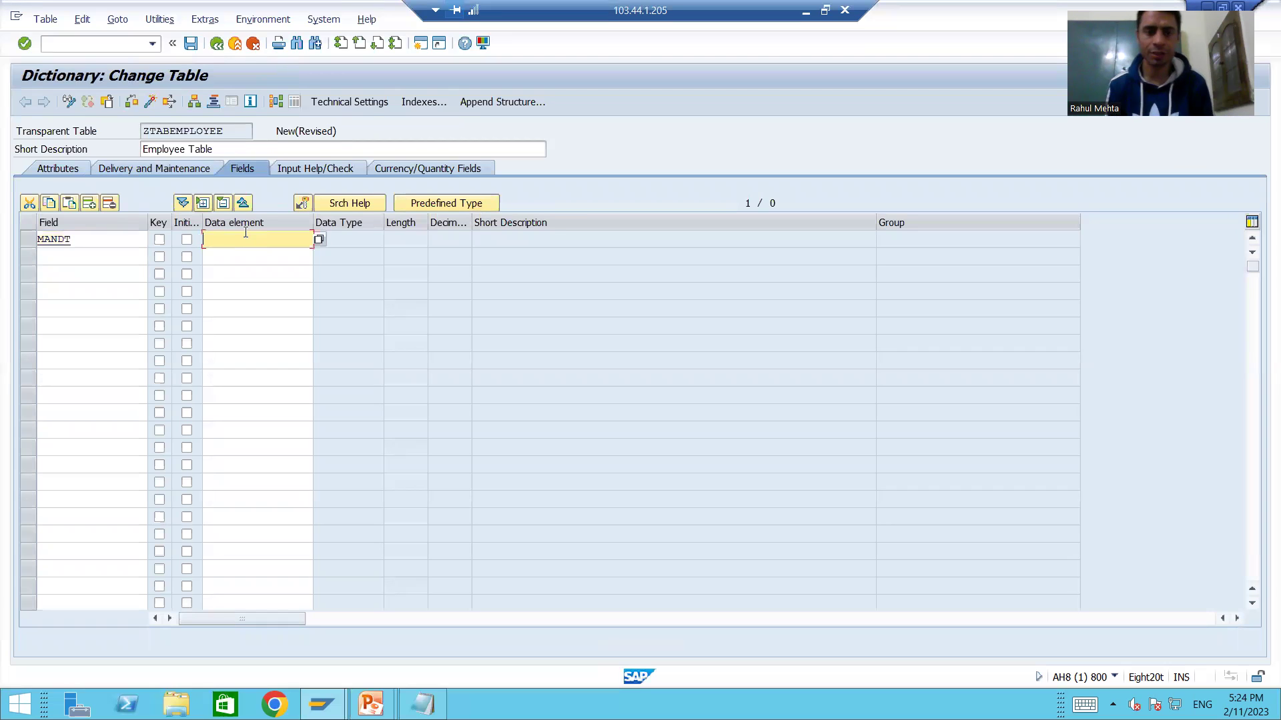
text(MAN)
key(Down)
key(Return)
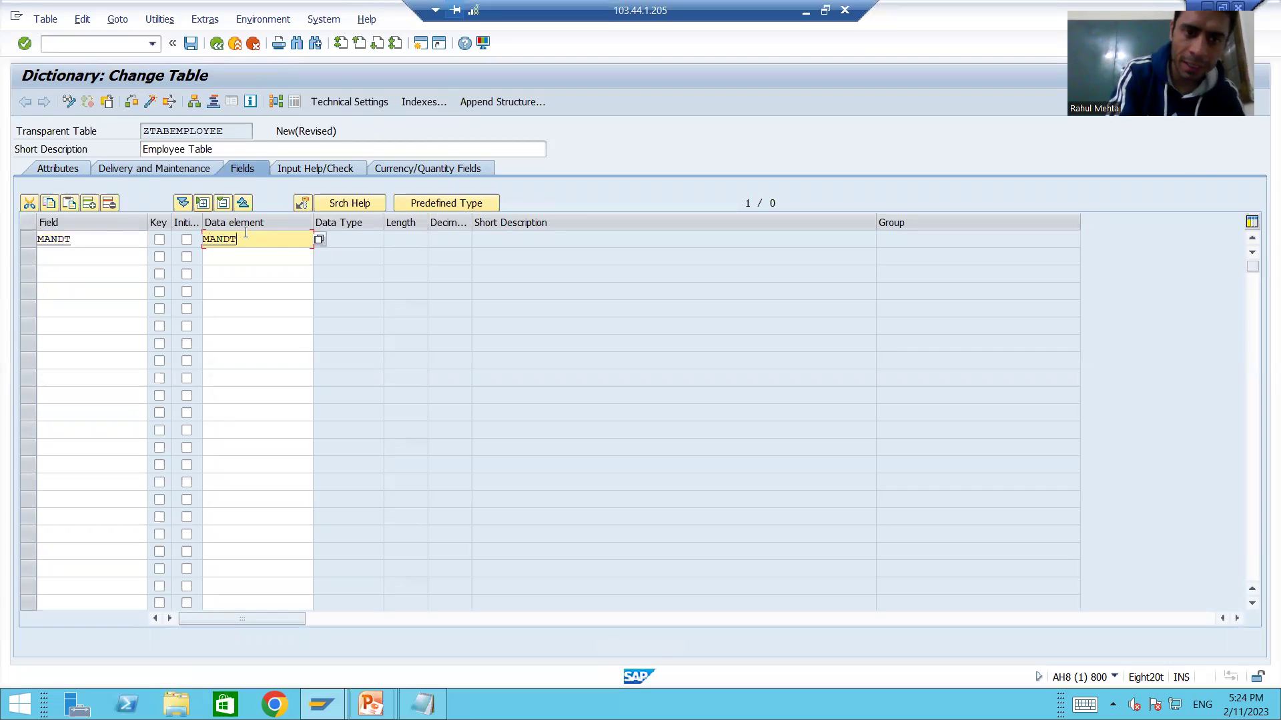
key(Return)
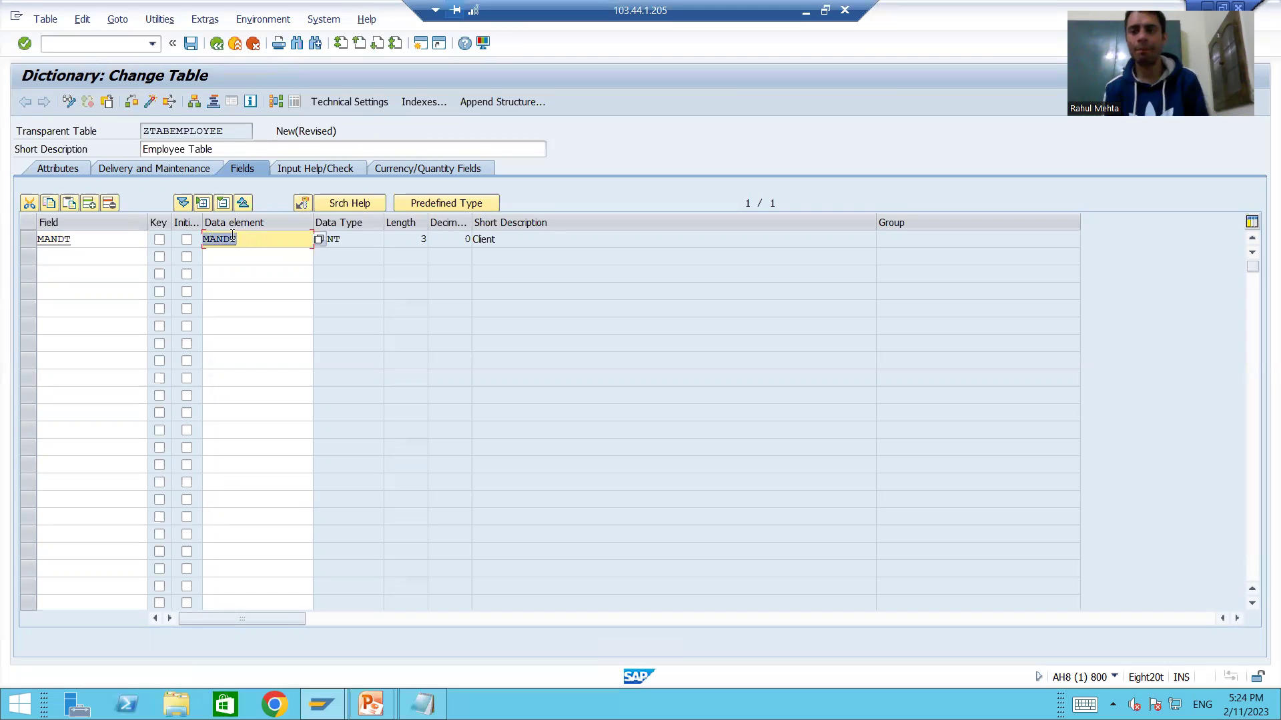
Step: Add the field EID and assign it the data element ZDEEMPLOYEEID copied from the Notepad list
click(86, 262)
text(EID)
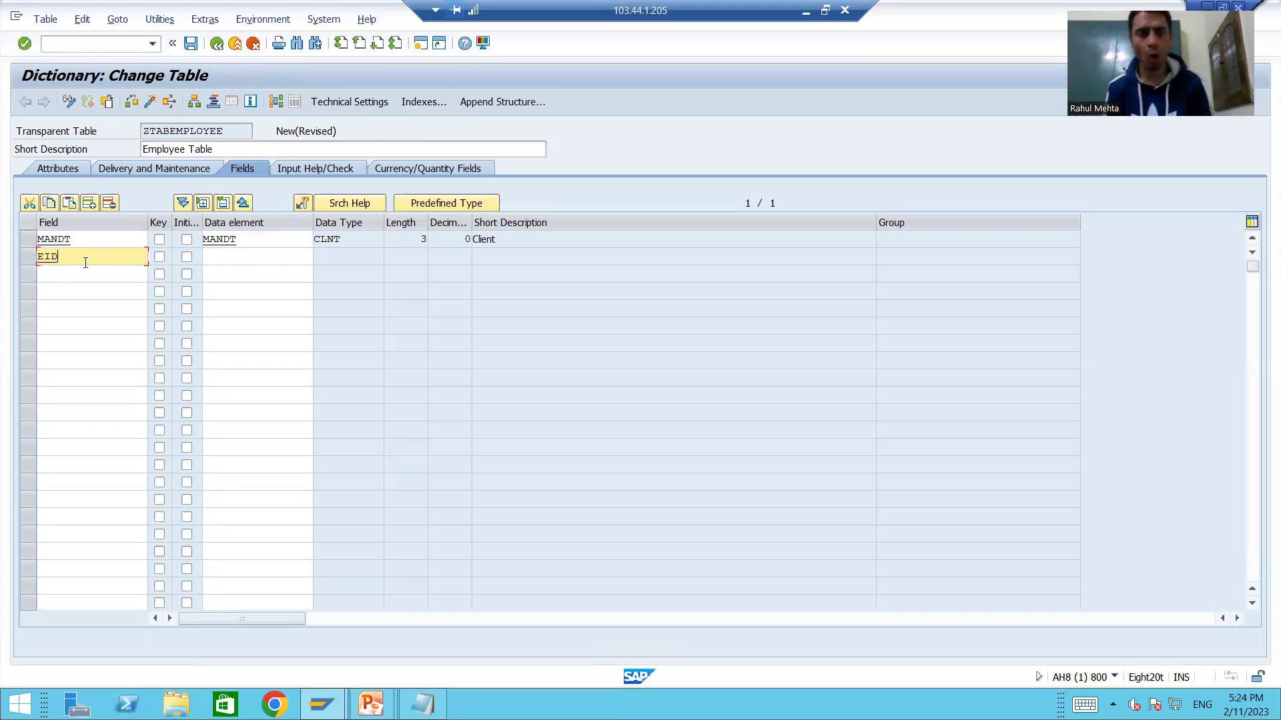
click(422, 704)
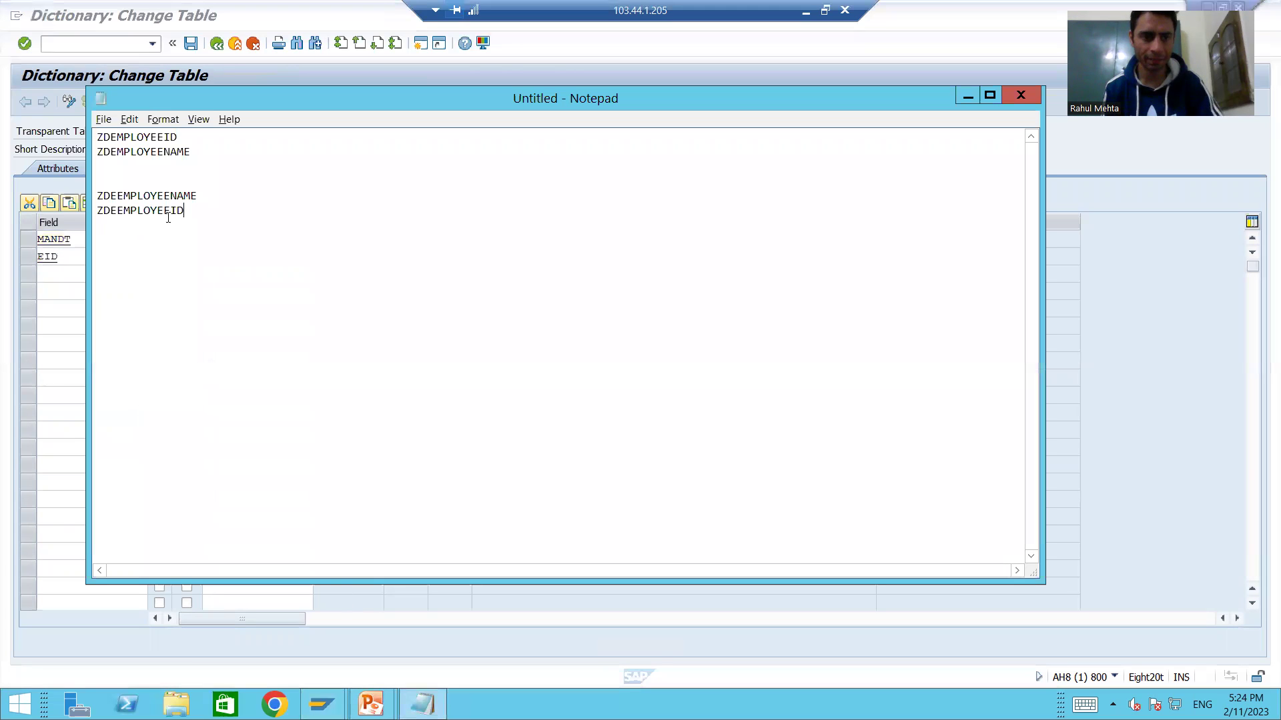
key(shift+Home)
key(ctrl+c)
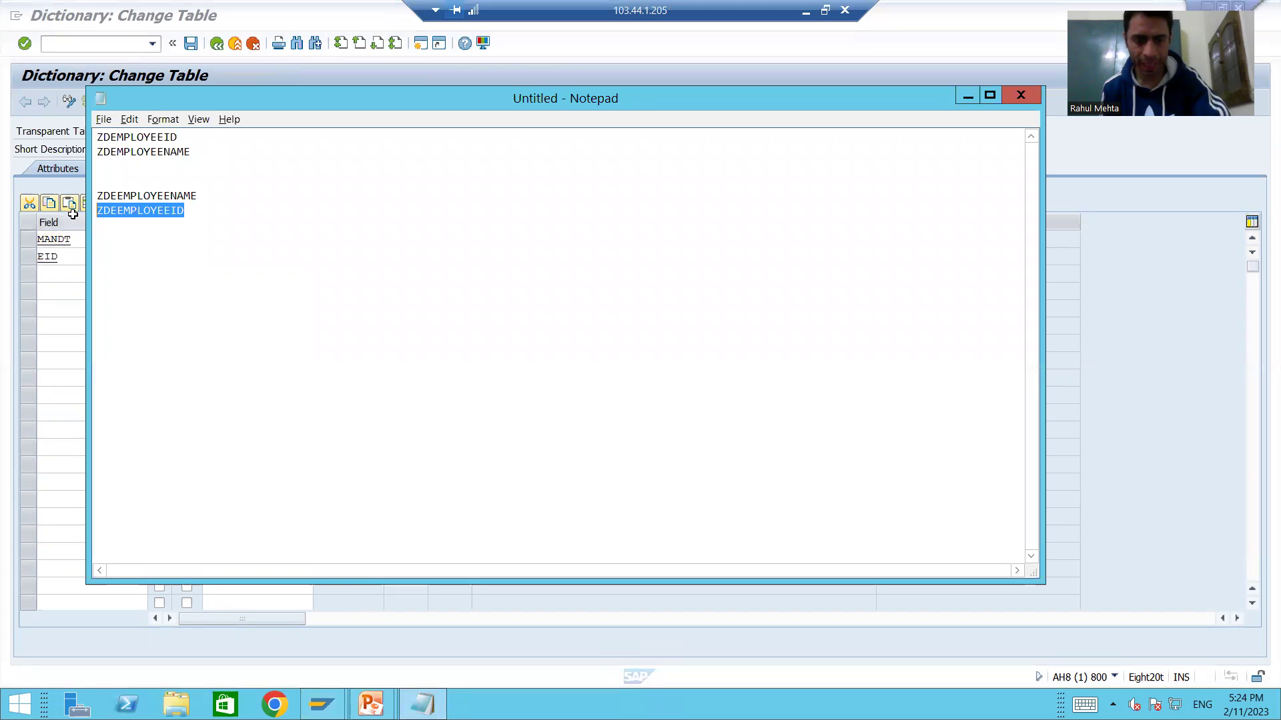
key(alt+Tab)
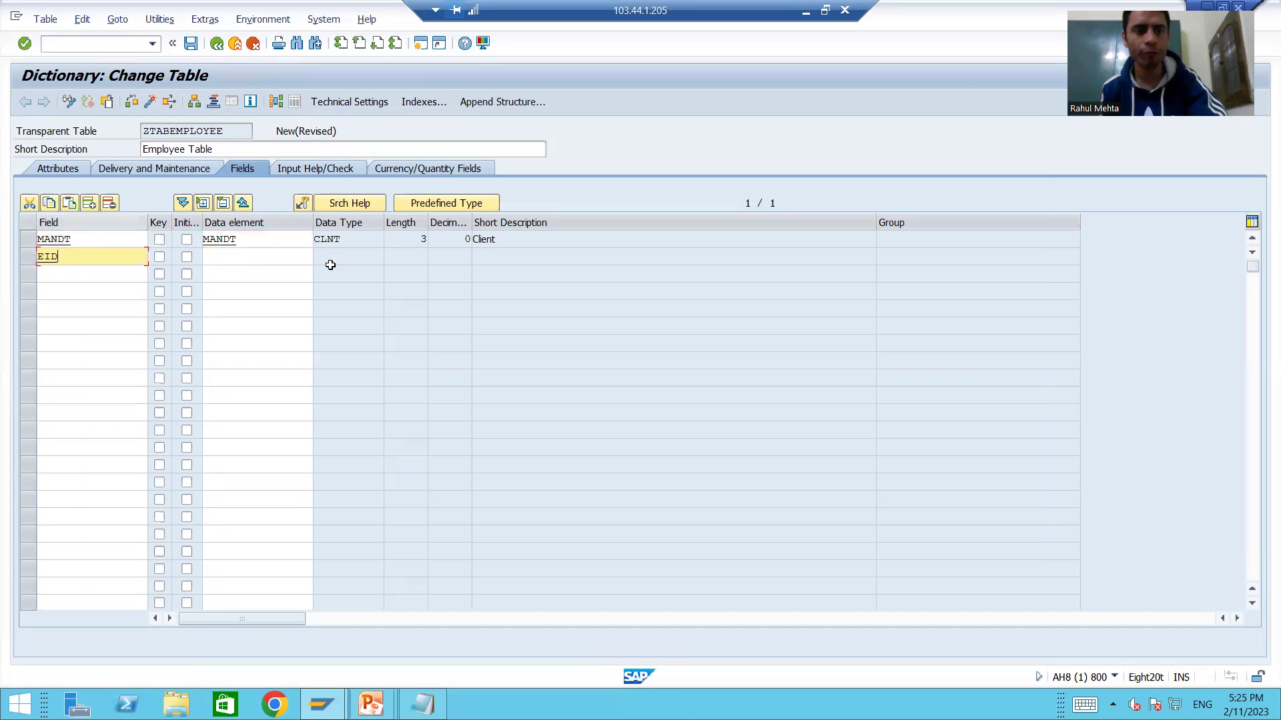
click(256, 253)
key(ctrl+v)
key(Return)
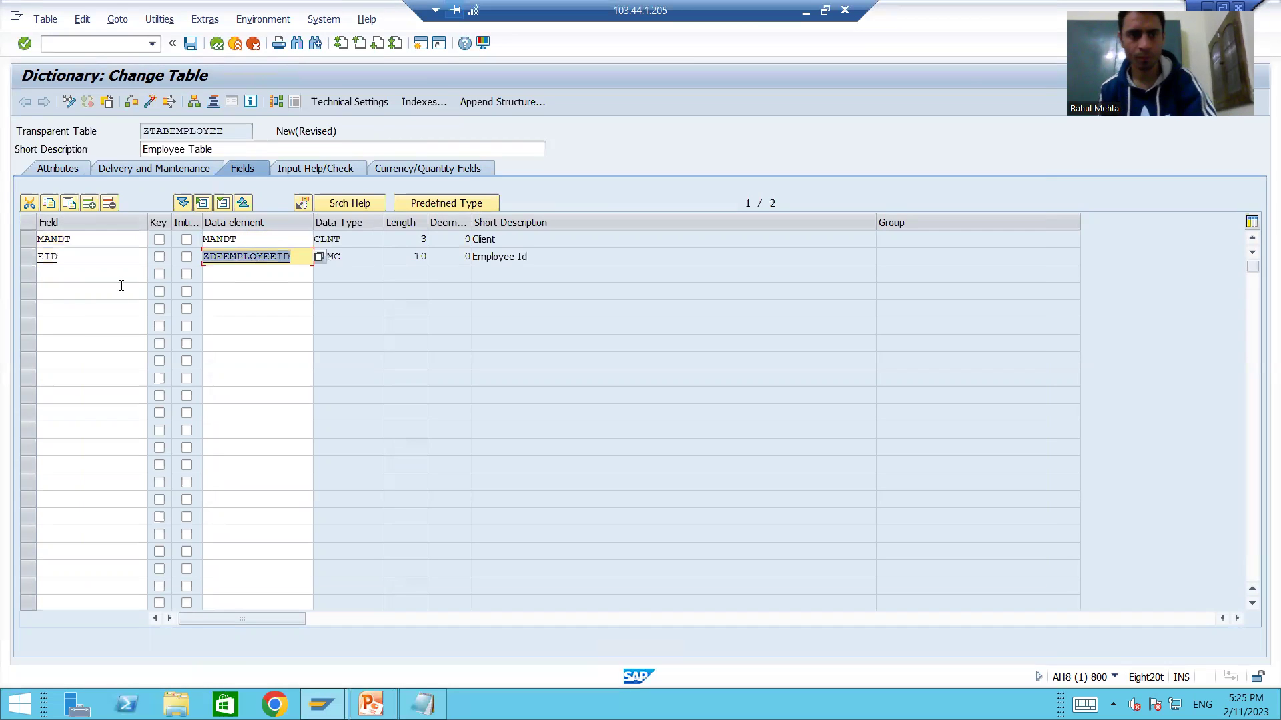
Step: Enter ENAME as the third table field and copy the data element name ZDEEMPLOYEENAME from the Notepad list
click(65, 269)
text(ENAME)
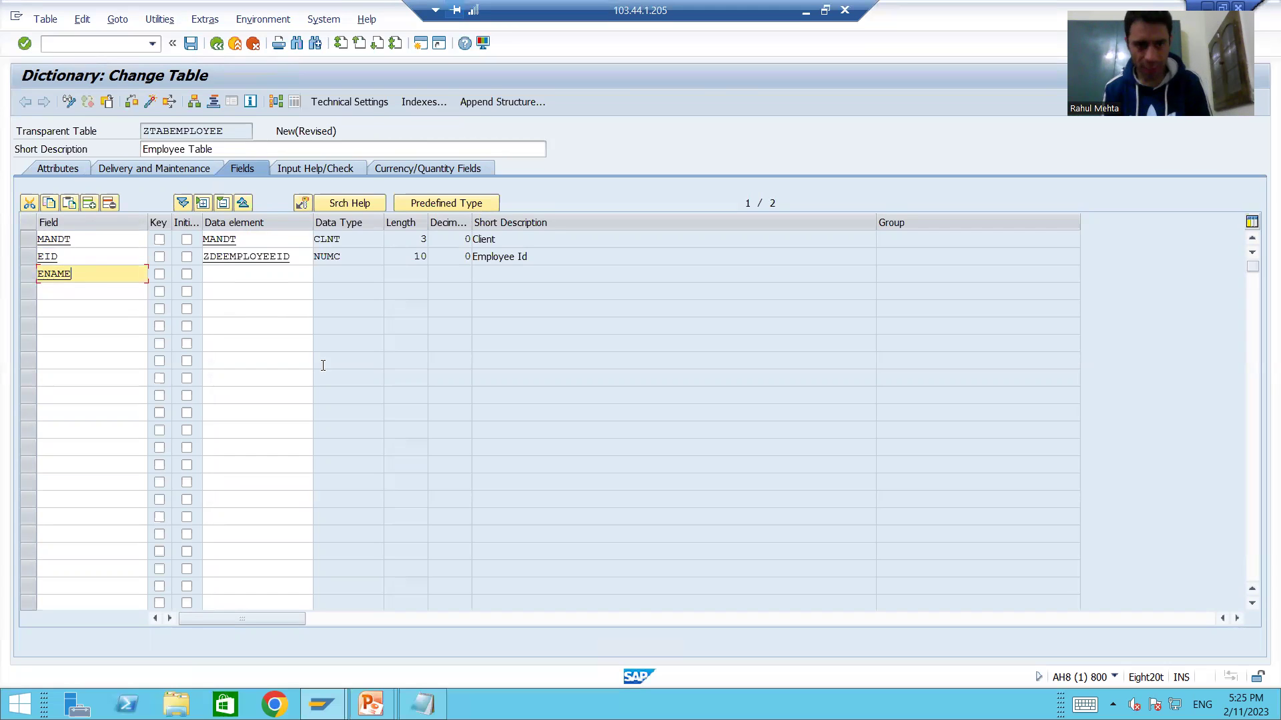
click(423, 704)
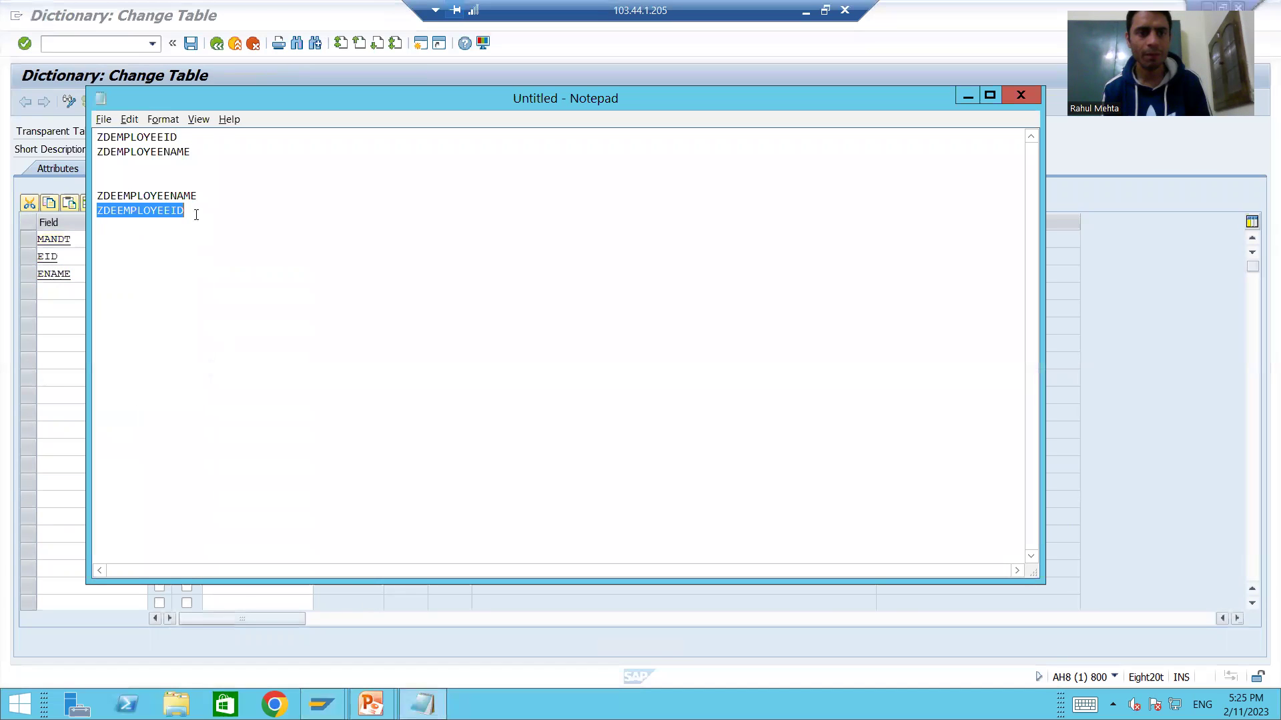
key(Up)
key(Home)
key(shift+End)
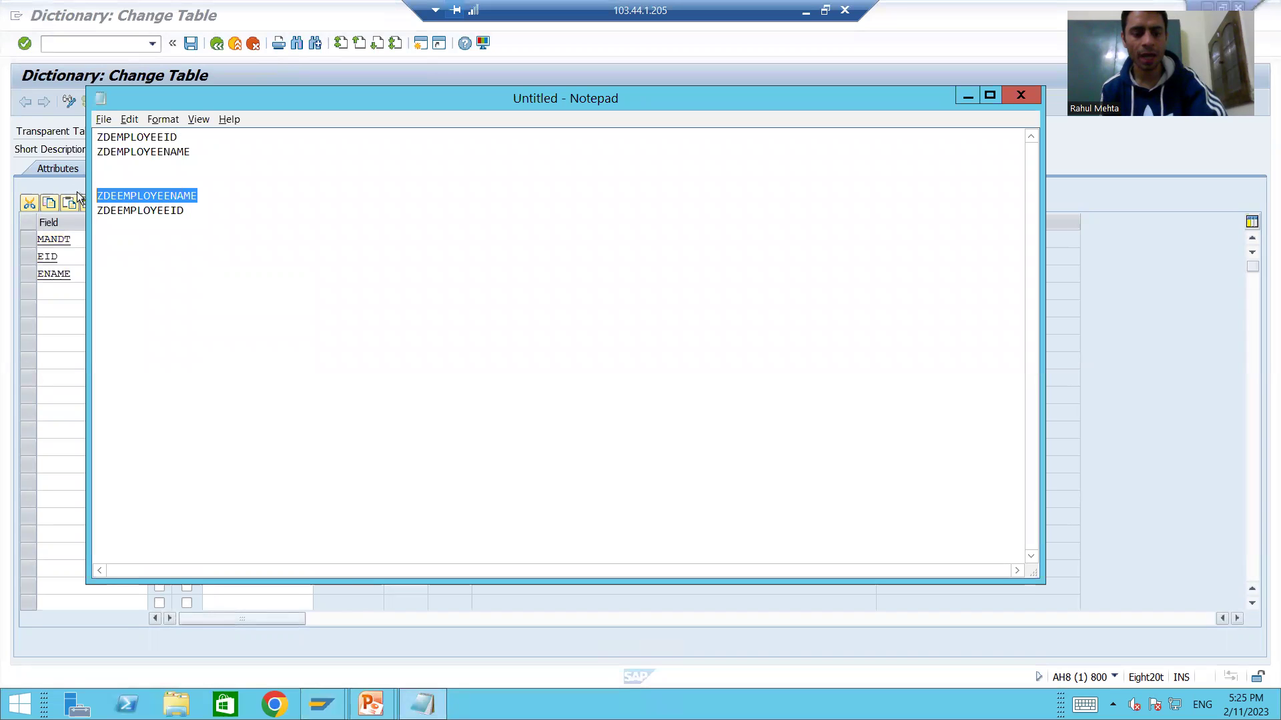
text(c)
click(83, 198)
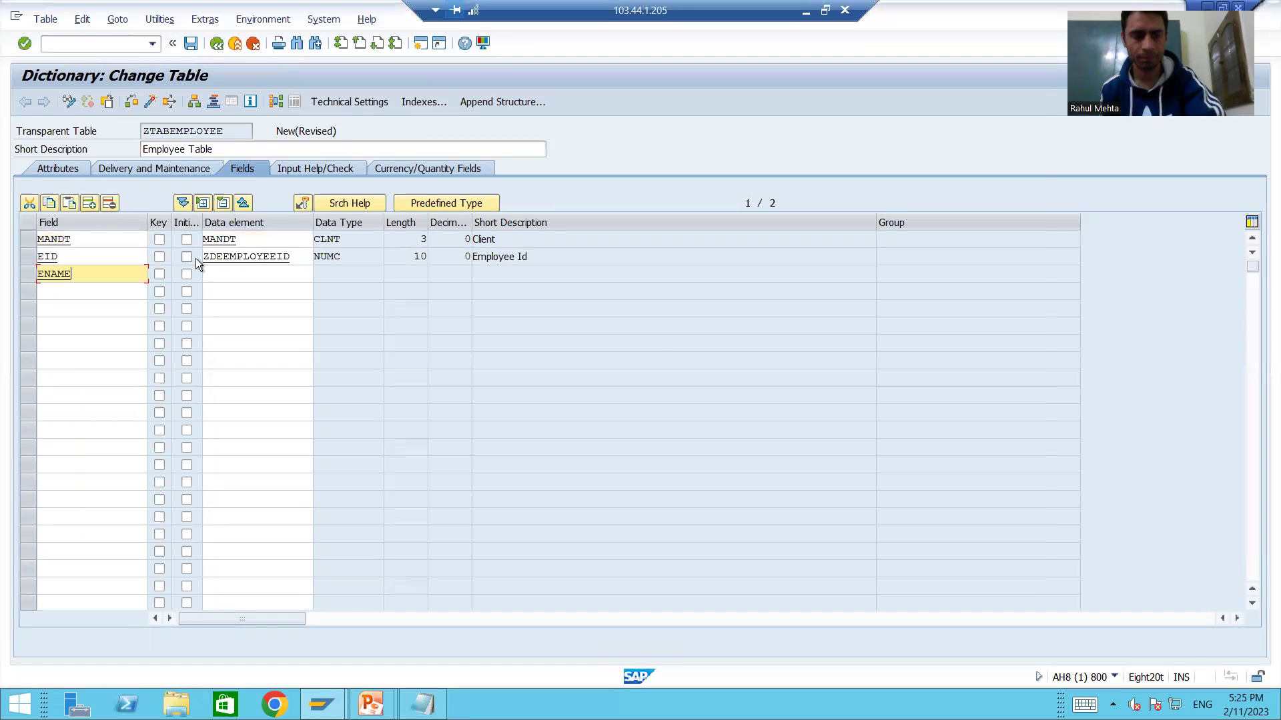
key(alt+Tab)
key(ctrl+z)
key(ctrl+c)
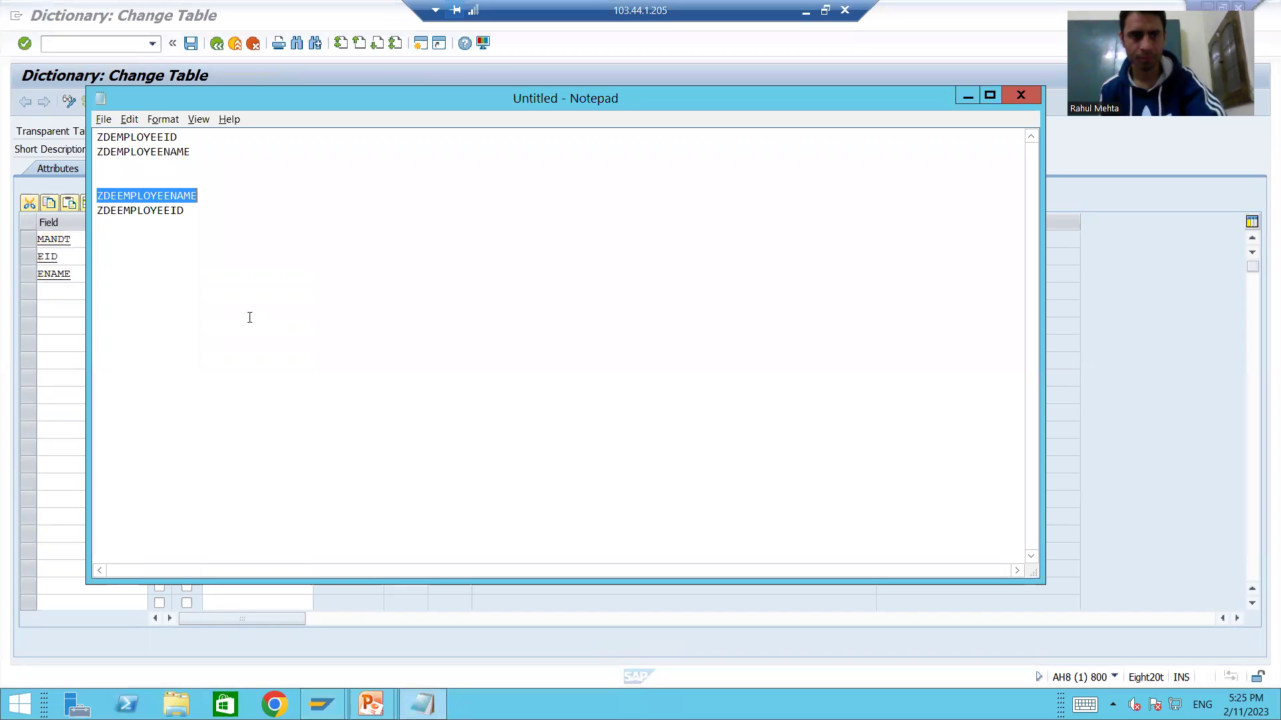
key(alt+Tab)
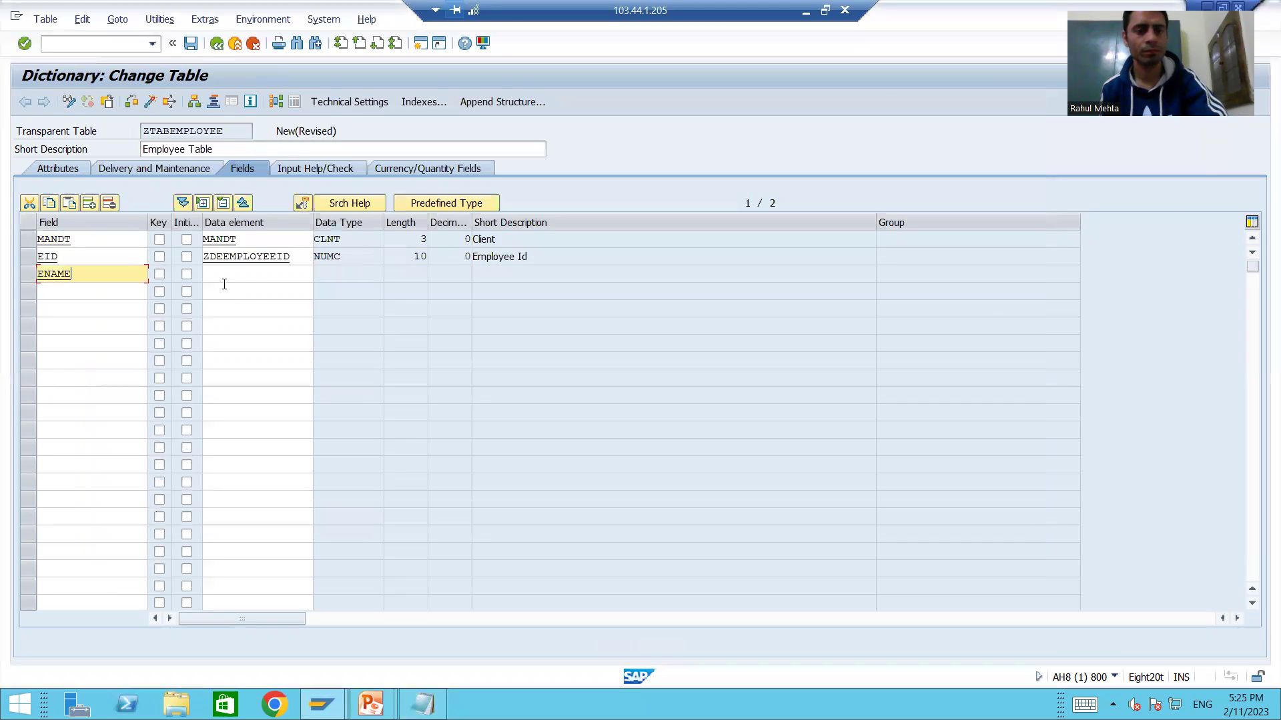
Step: Assign the copied data element ZDEEMPLOYEENAME to the ENAME field
click(216, 273)
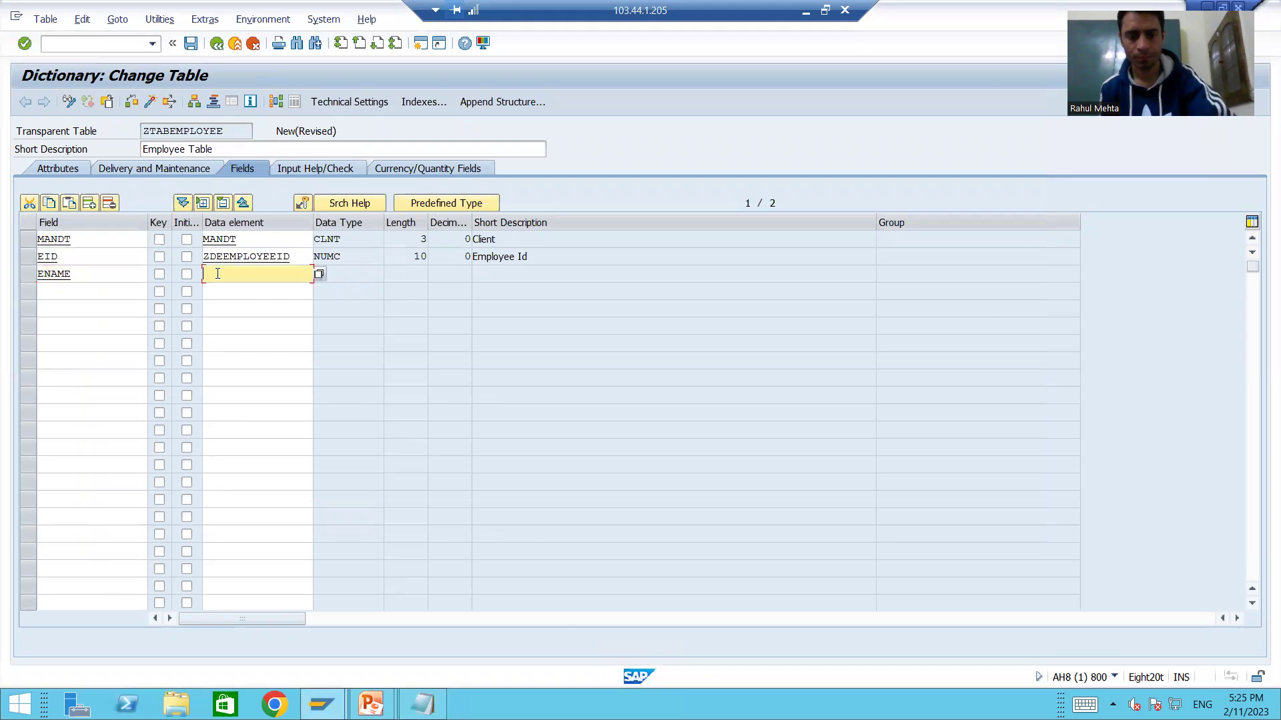
key(ctrl+v)
key(Return)
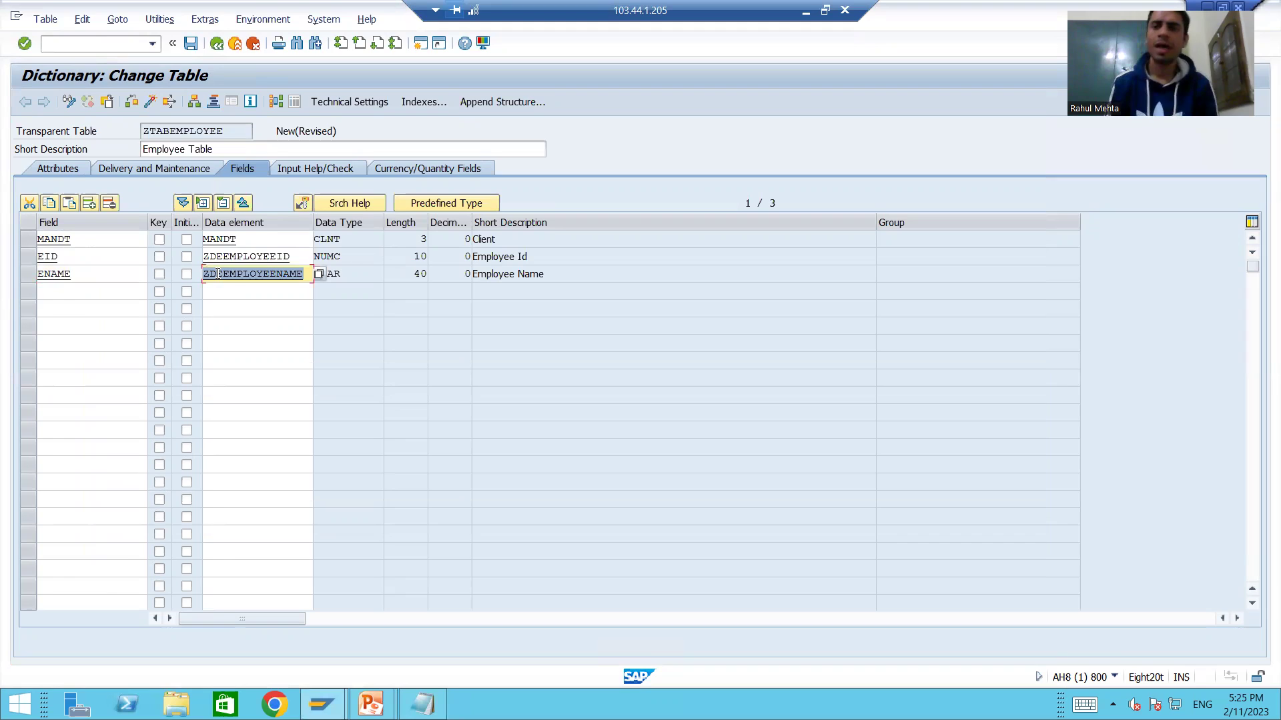
Step: Mark MANDT and EID as key fields and save the table in package ZPKG_27
click(159, 239)
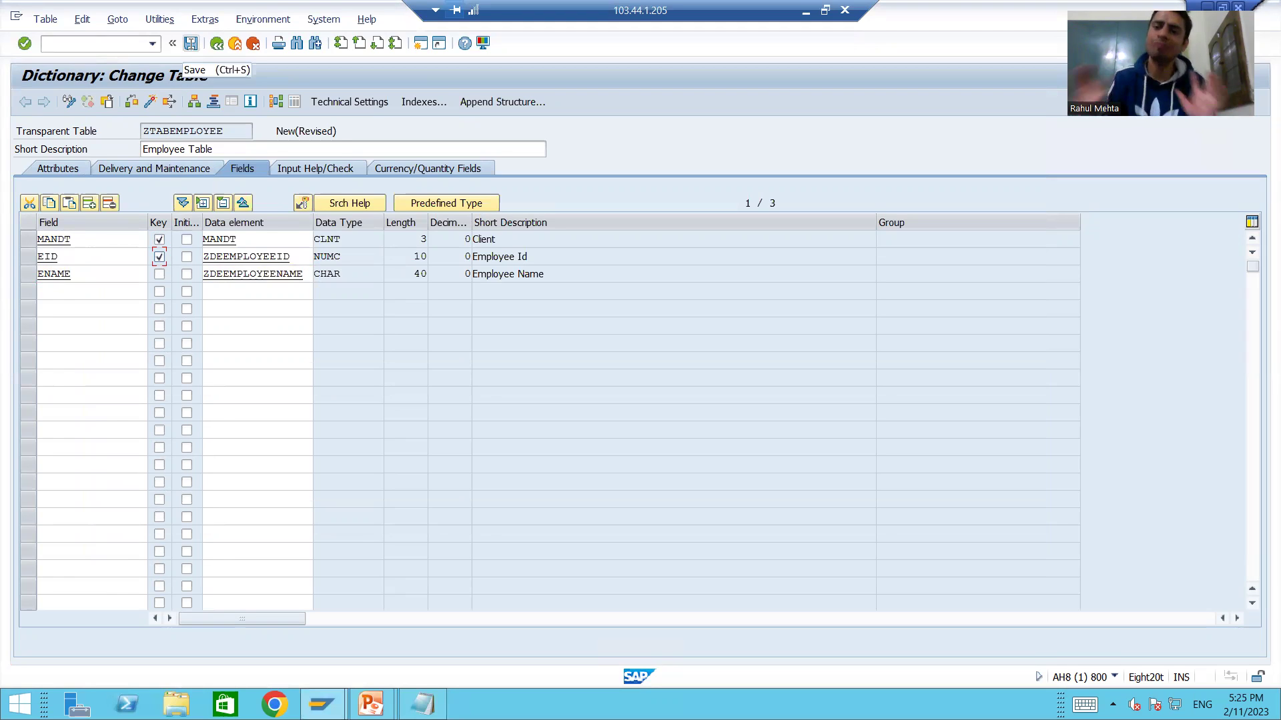
click(190, 44)
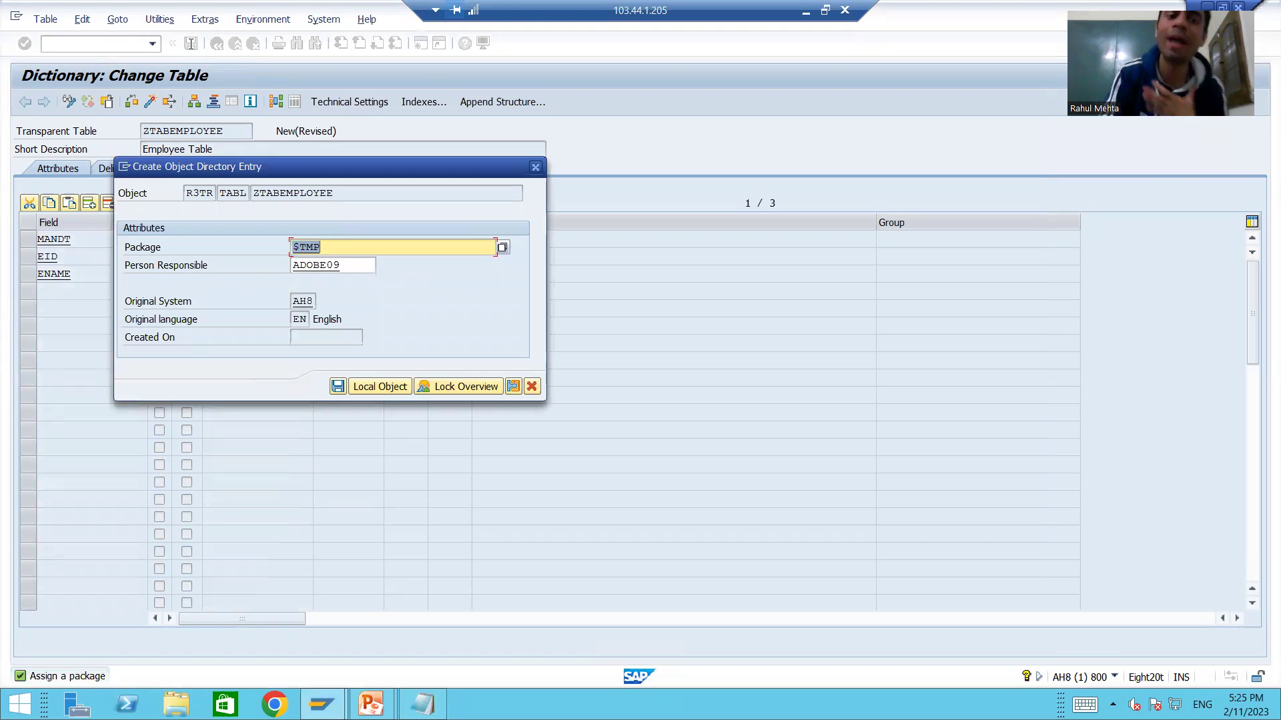
key(BackSpace)
key(Down)
key(Return)
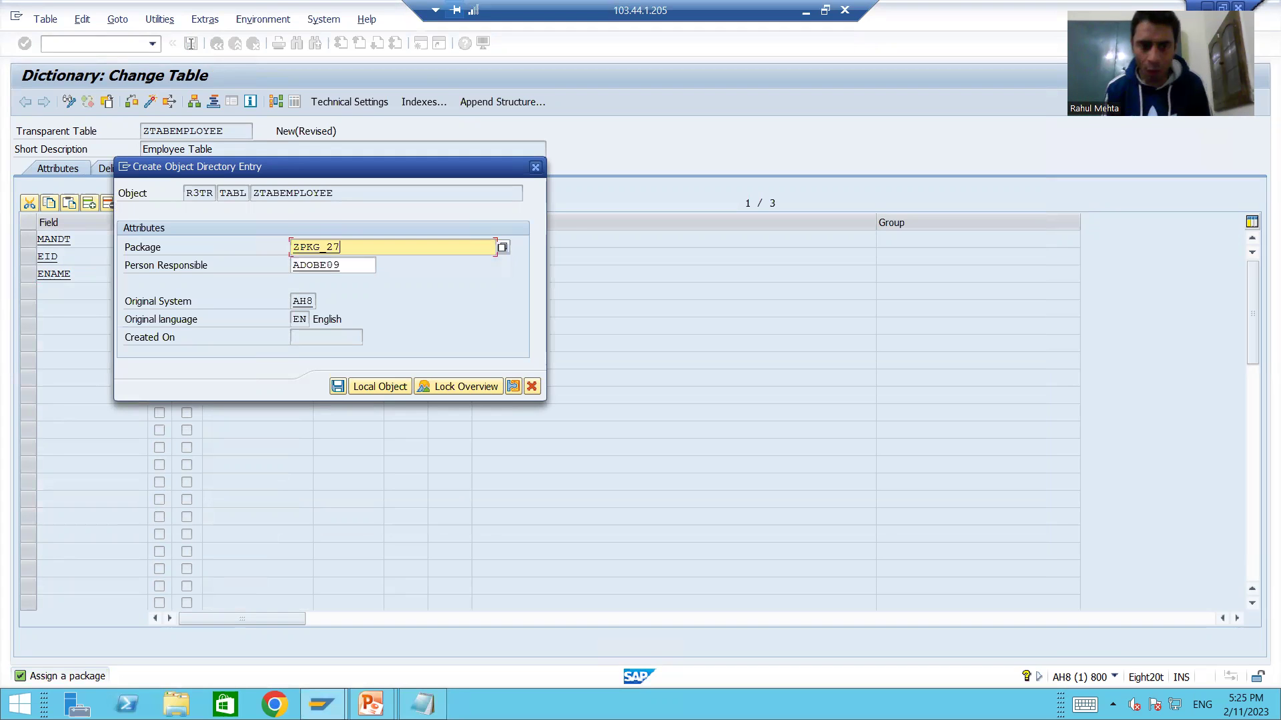
click(337, 387)
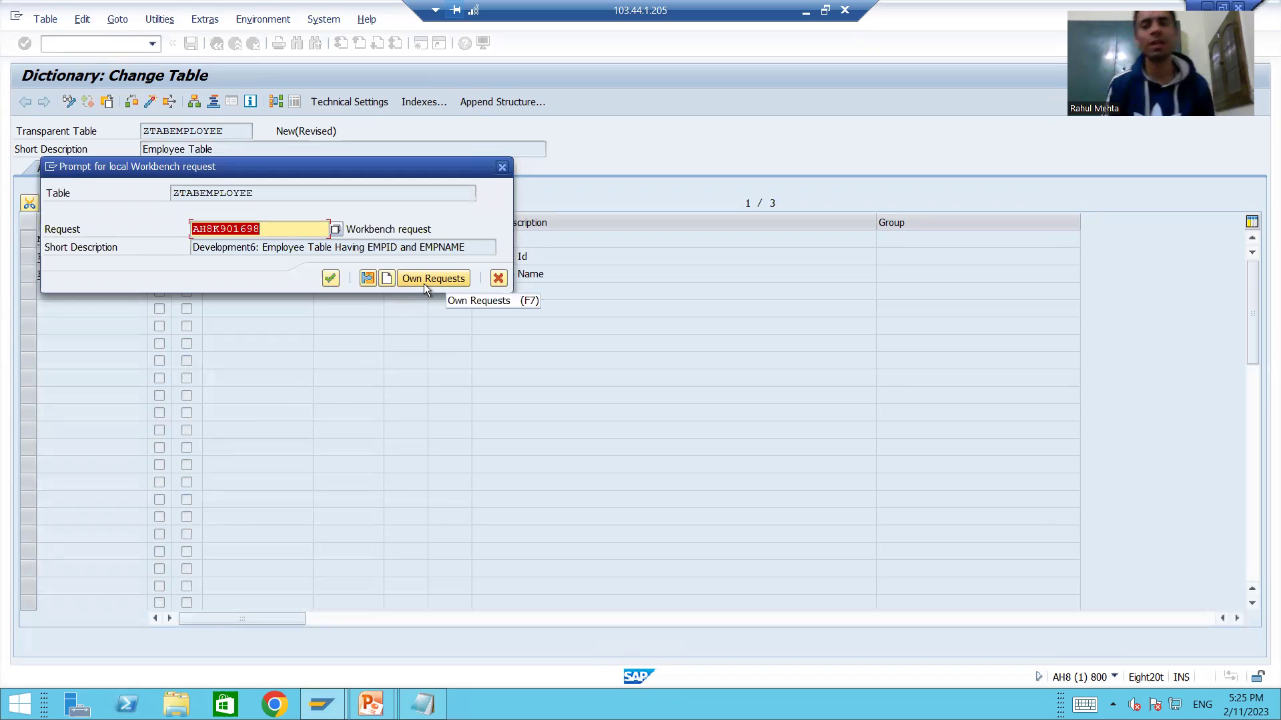
Step: Create a new Workbench request with the short description "Development 6: Table To Store the Employee Data" and save it
click(386, 280)
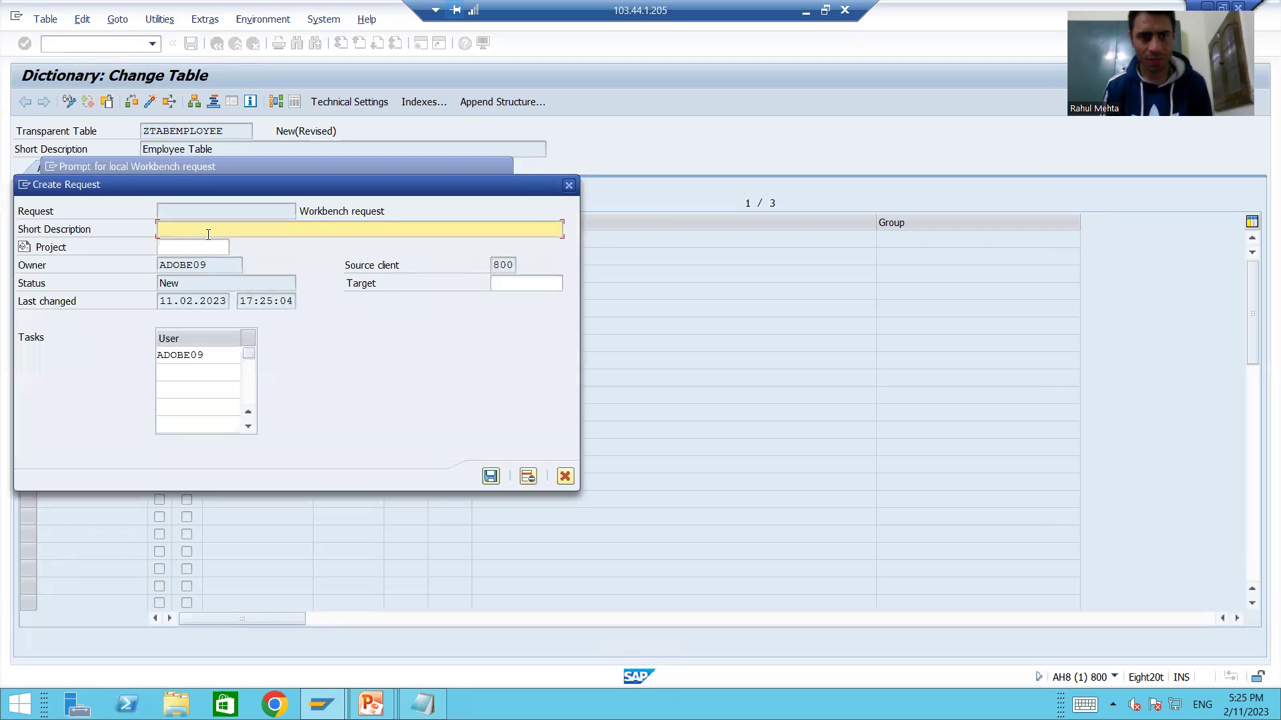
text(Development )
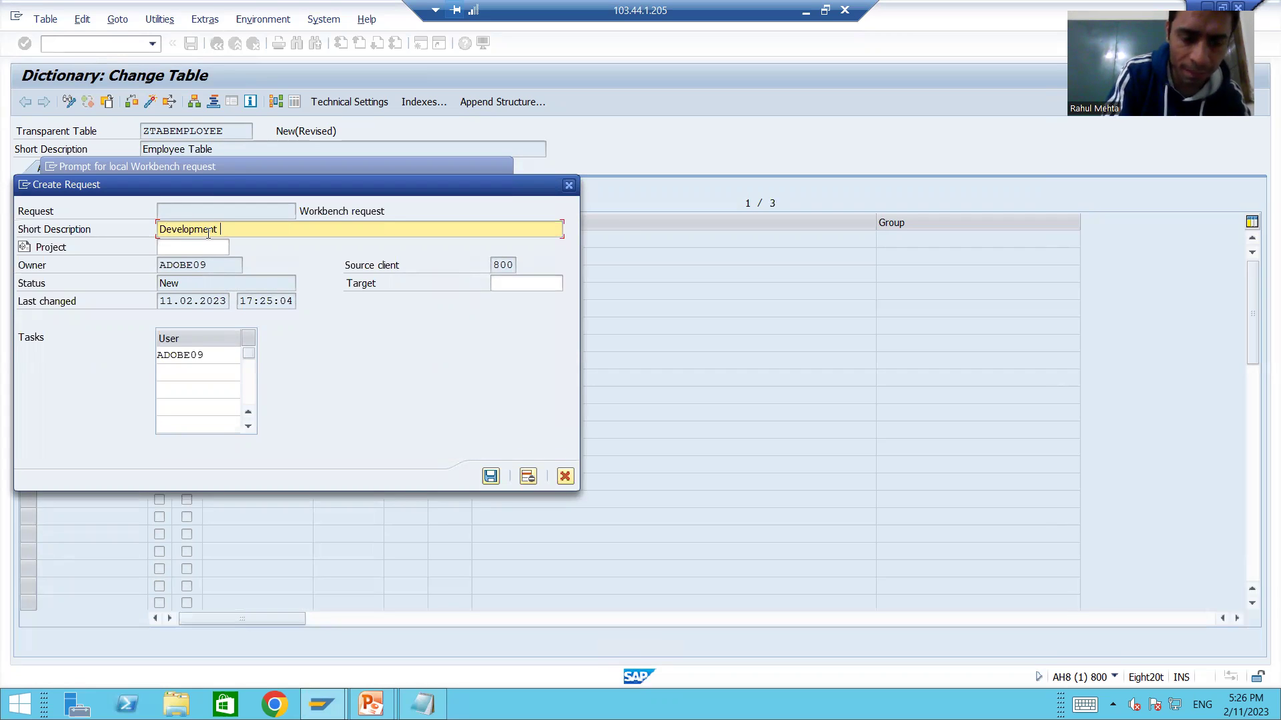
text(6: )
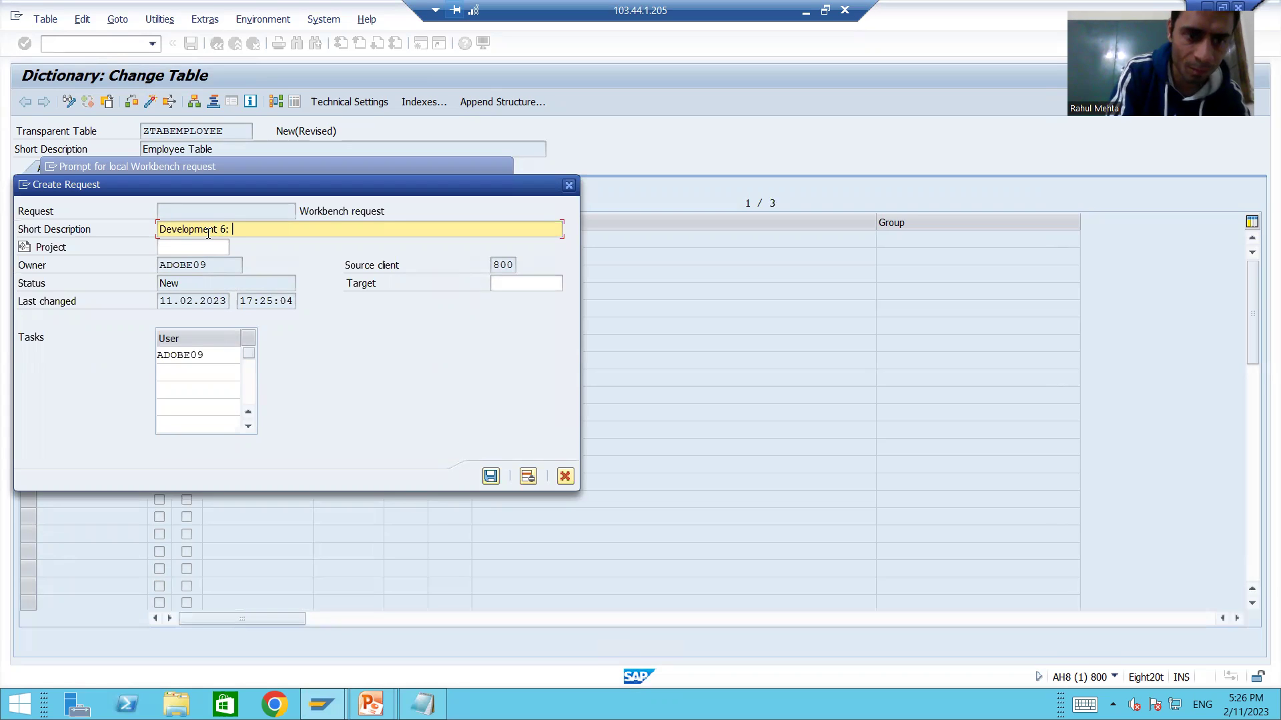
text(Table )
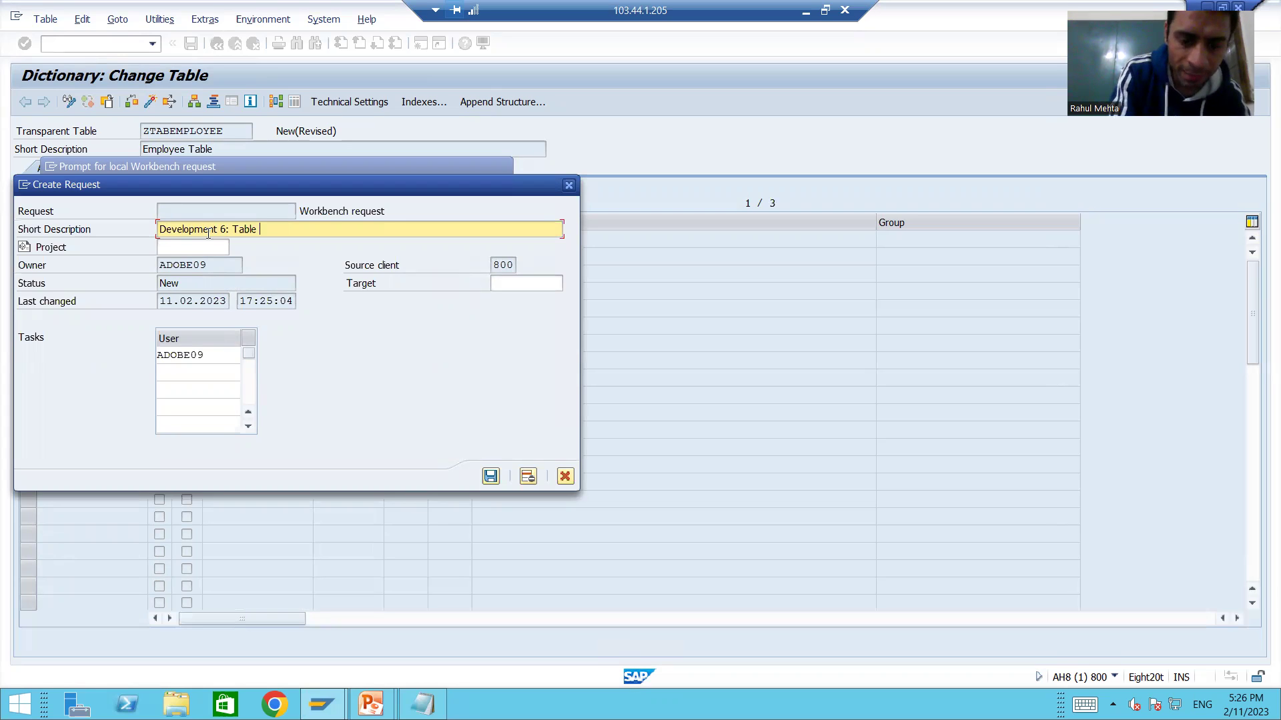
text(To Store )
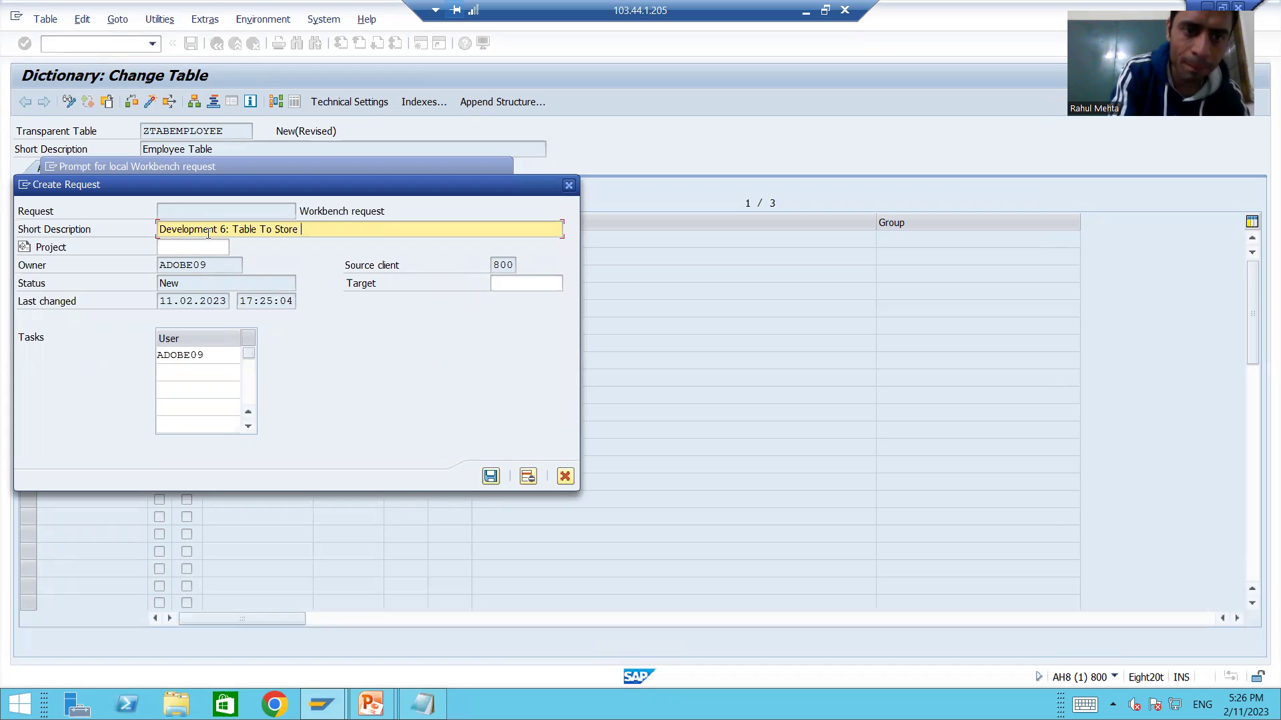
text(the Empolye)
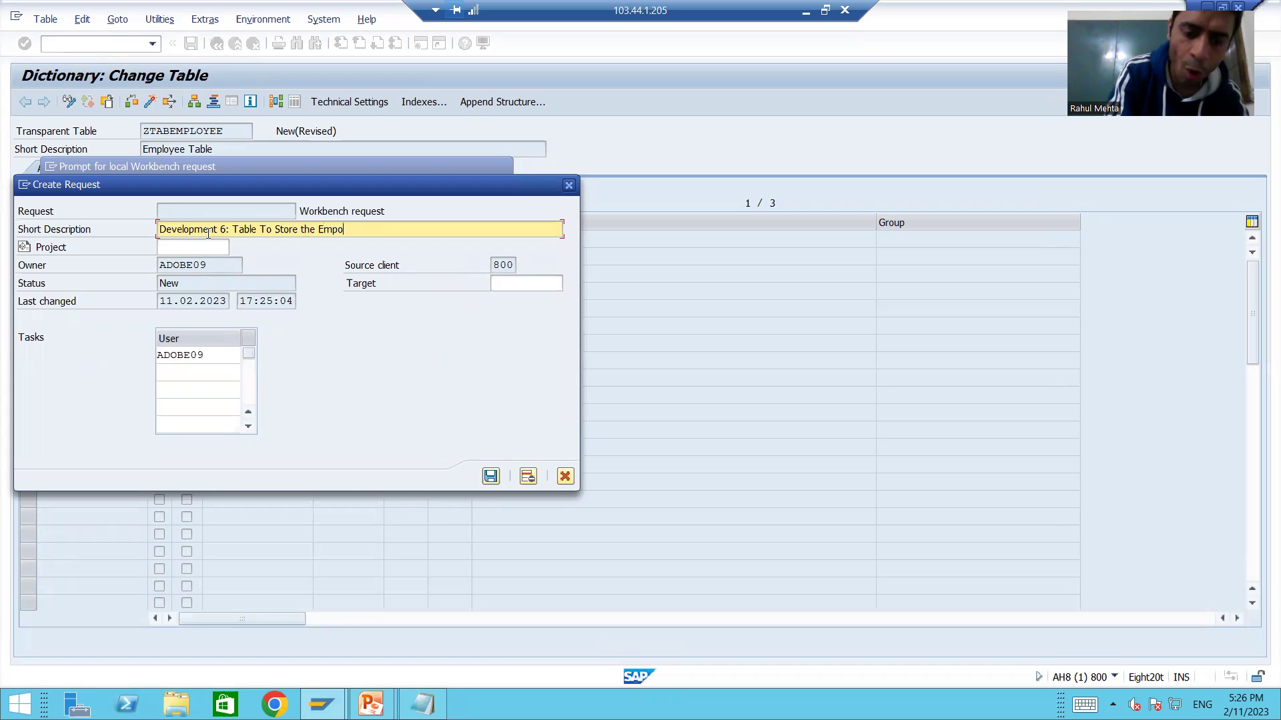
key(BackSpace)
key(BackSpace)
key(BackSpace)
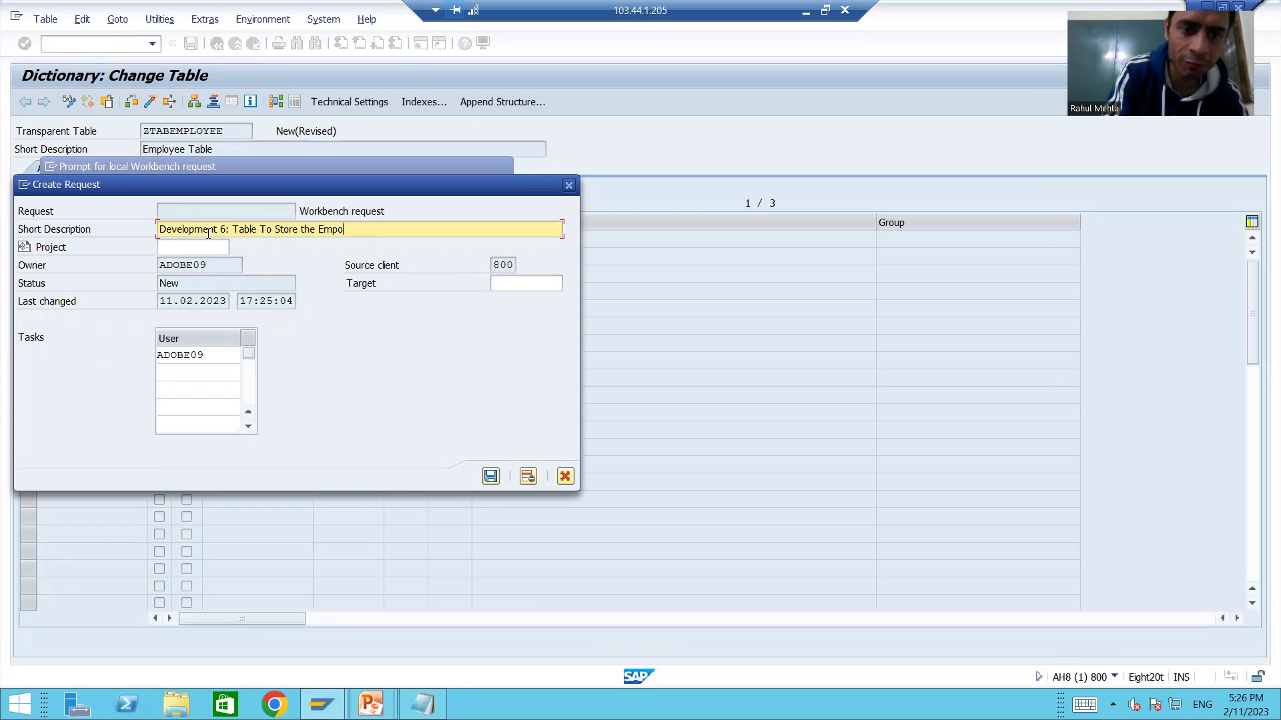
key(BackSpace)
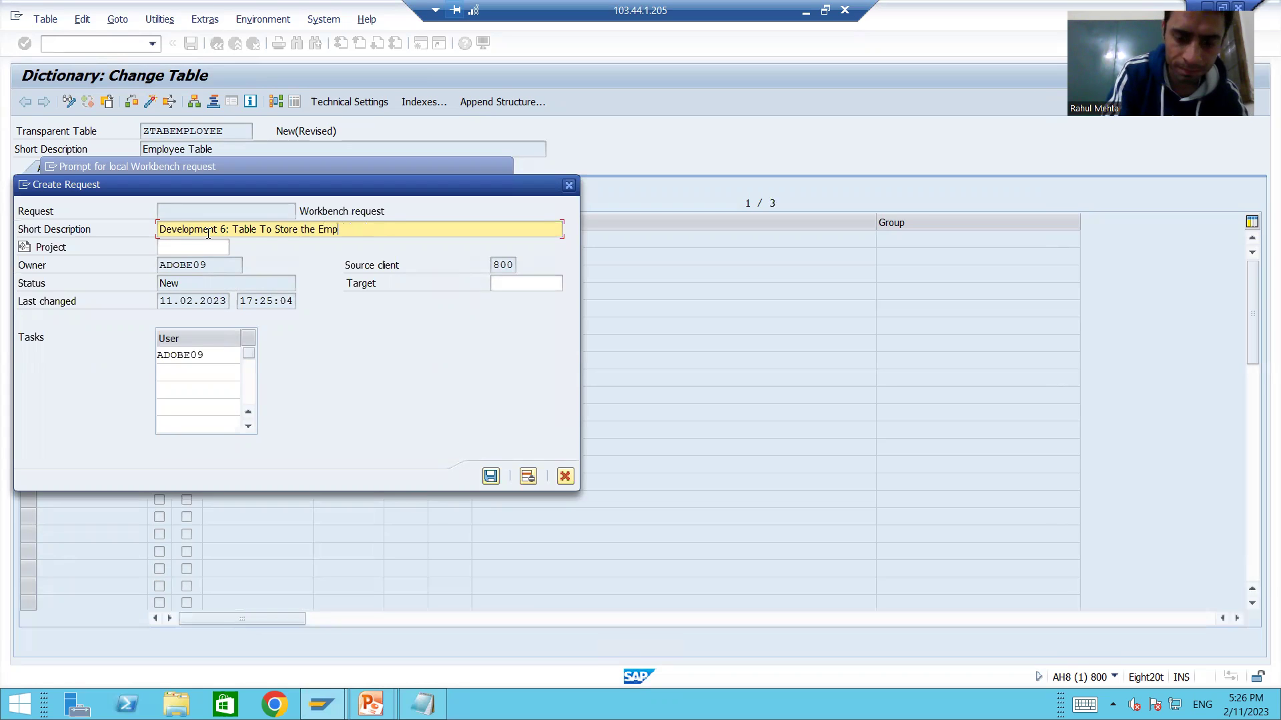
text(loyee Data)
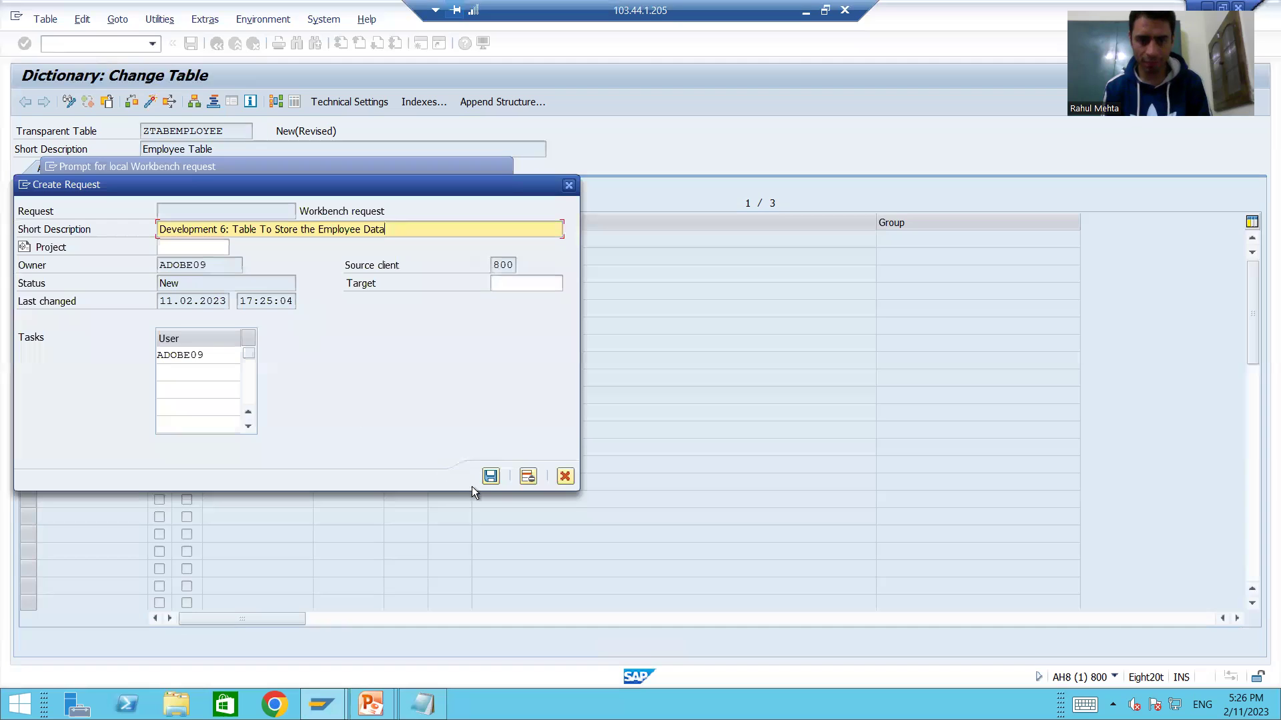
click(490, 478)
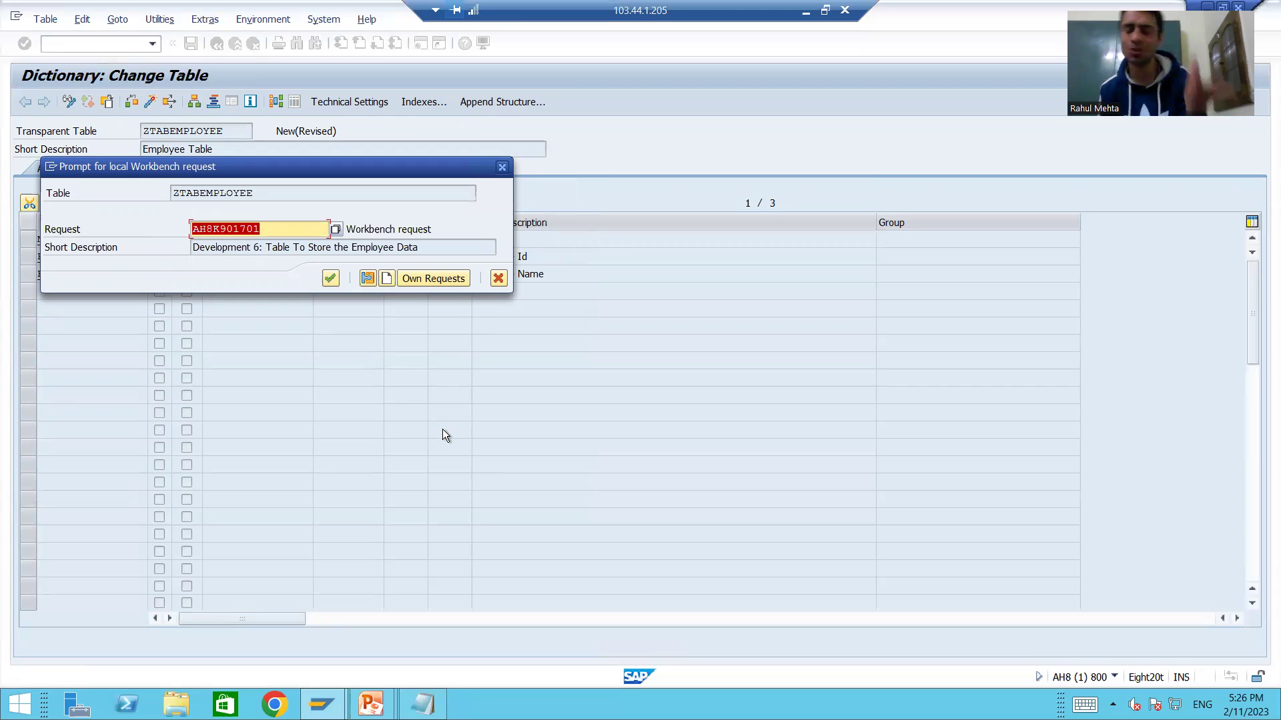
Step: Choose the Development/Correction task under the new Development 6 request from own requests and record the table in it
click(434, 279)
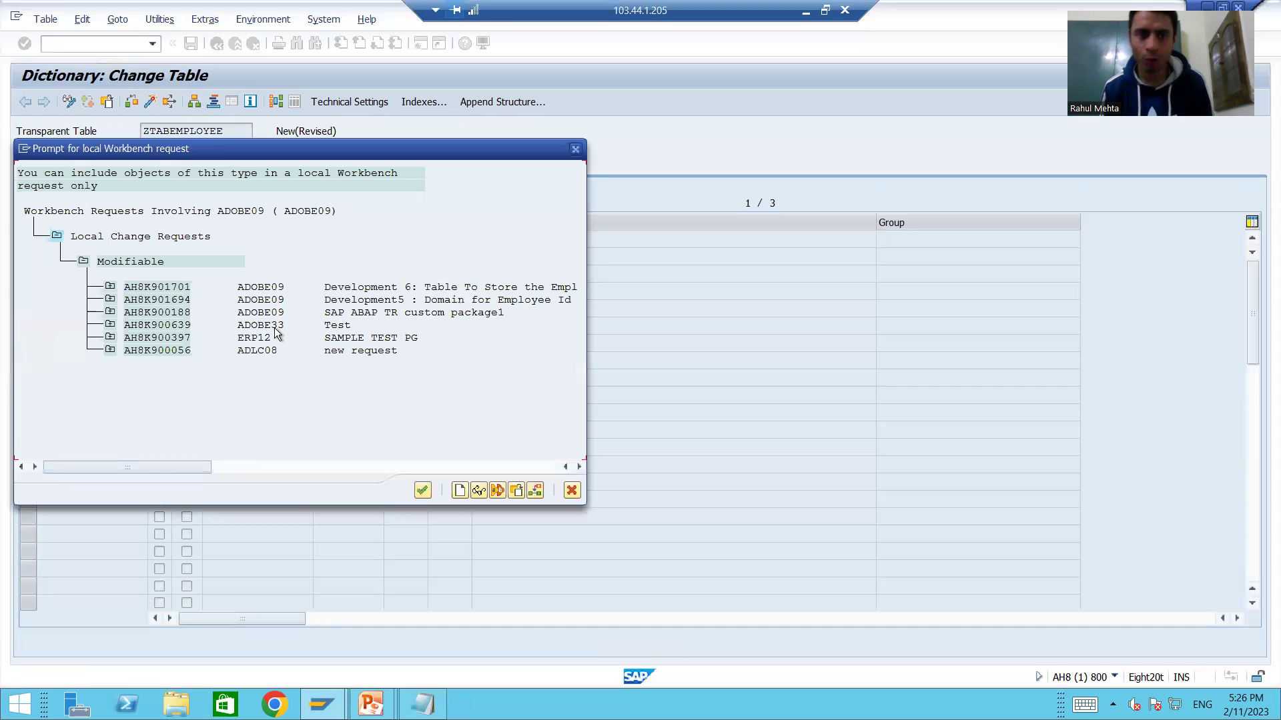
click(110, 288)
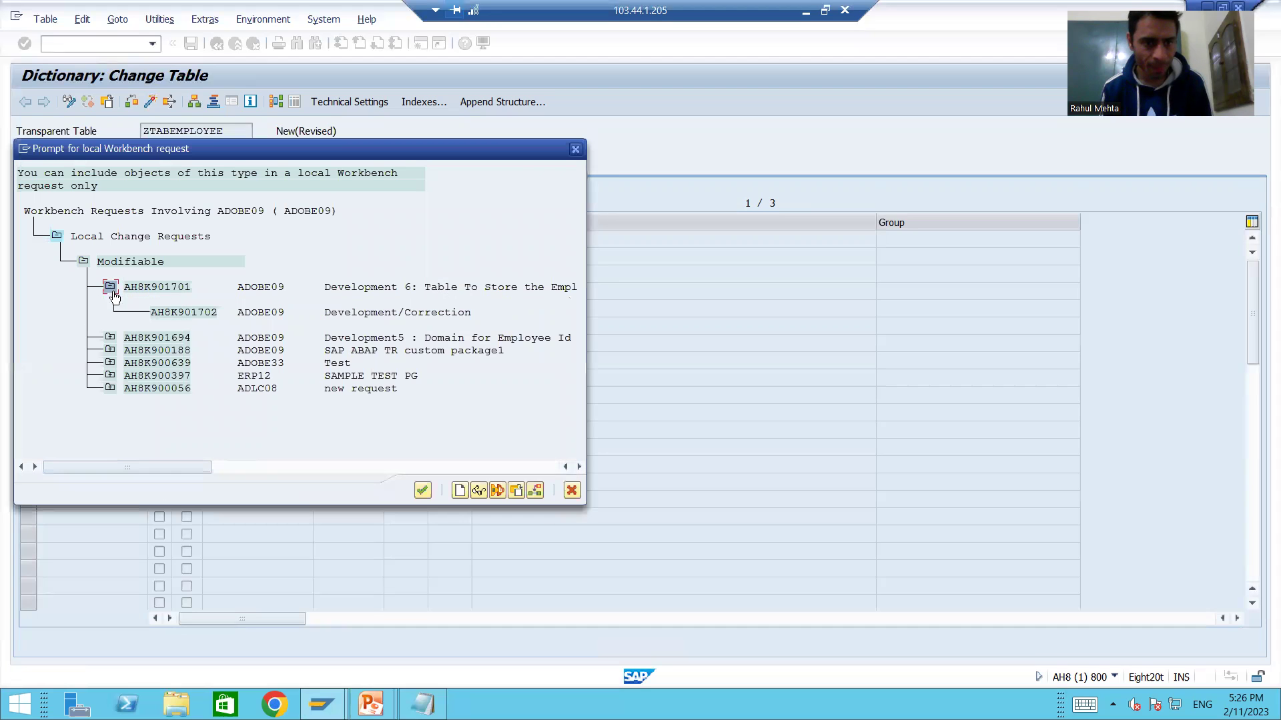
double_click(181, 314)
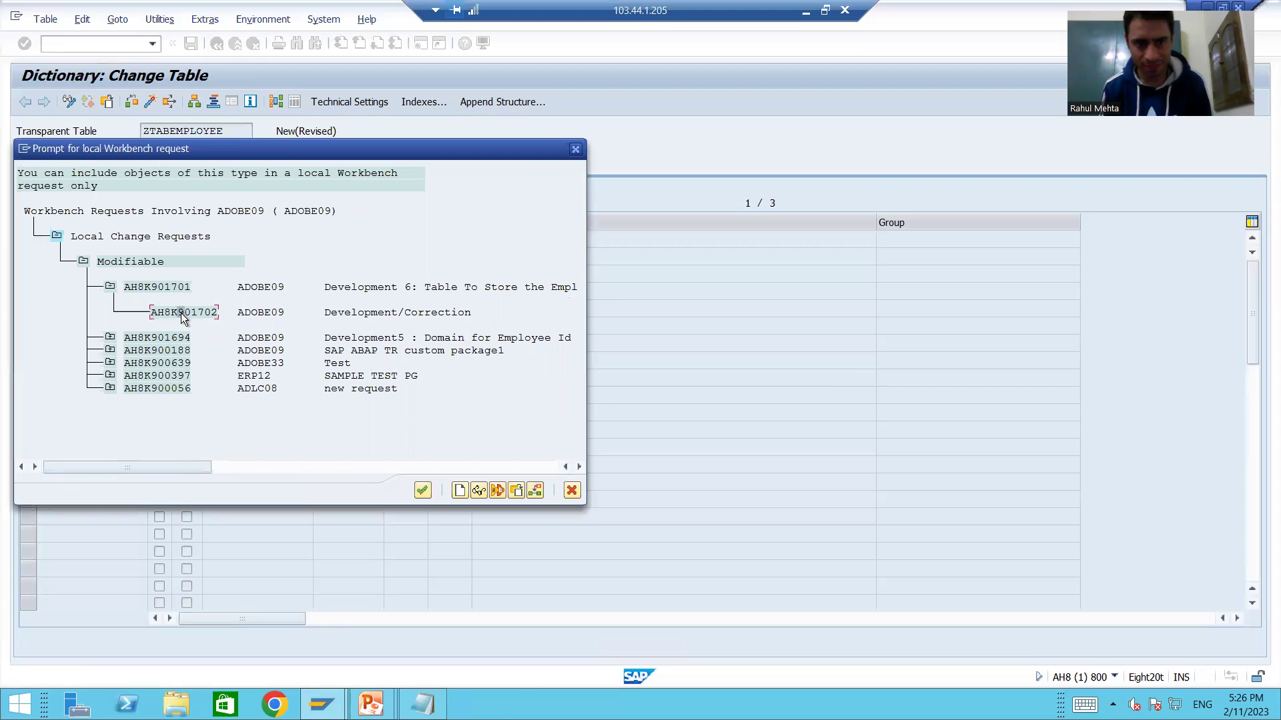
click(331, 279)
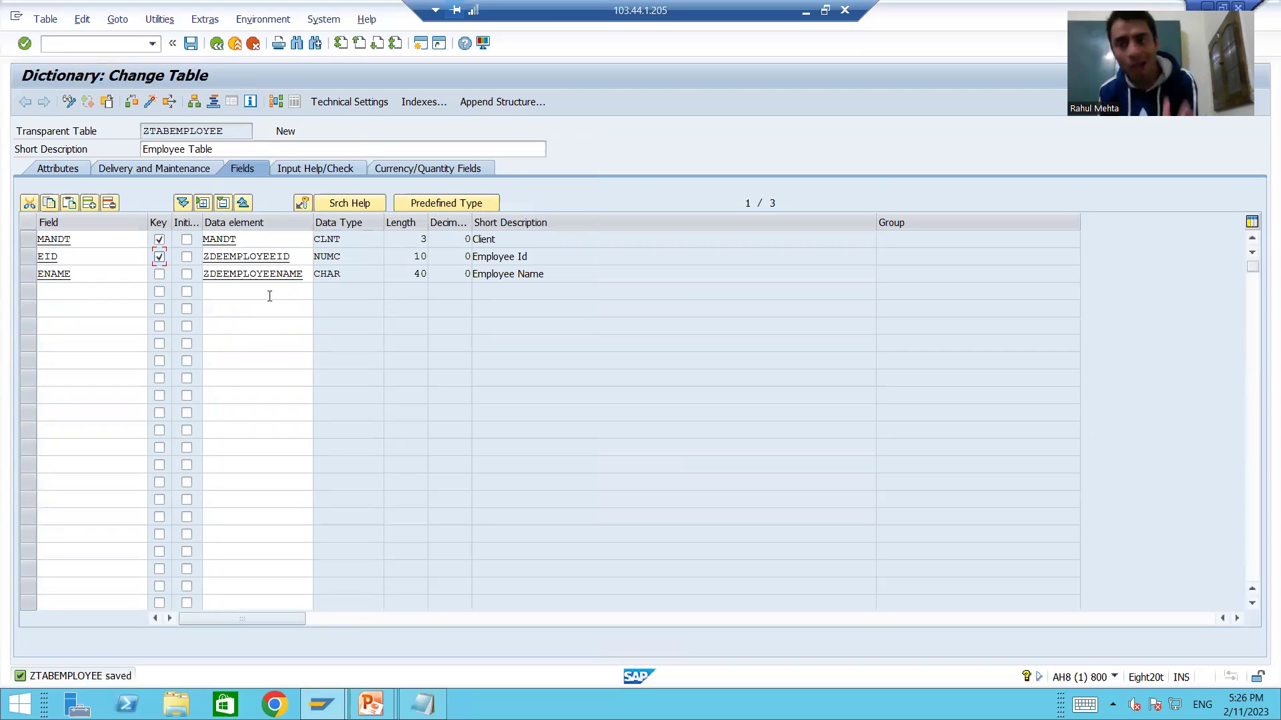
Step: Set the table's technical settings to data class APPL0 and size category 0, and save them
click(331, 106)
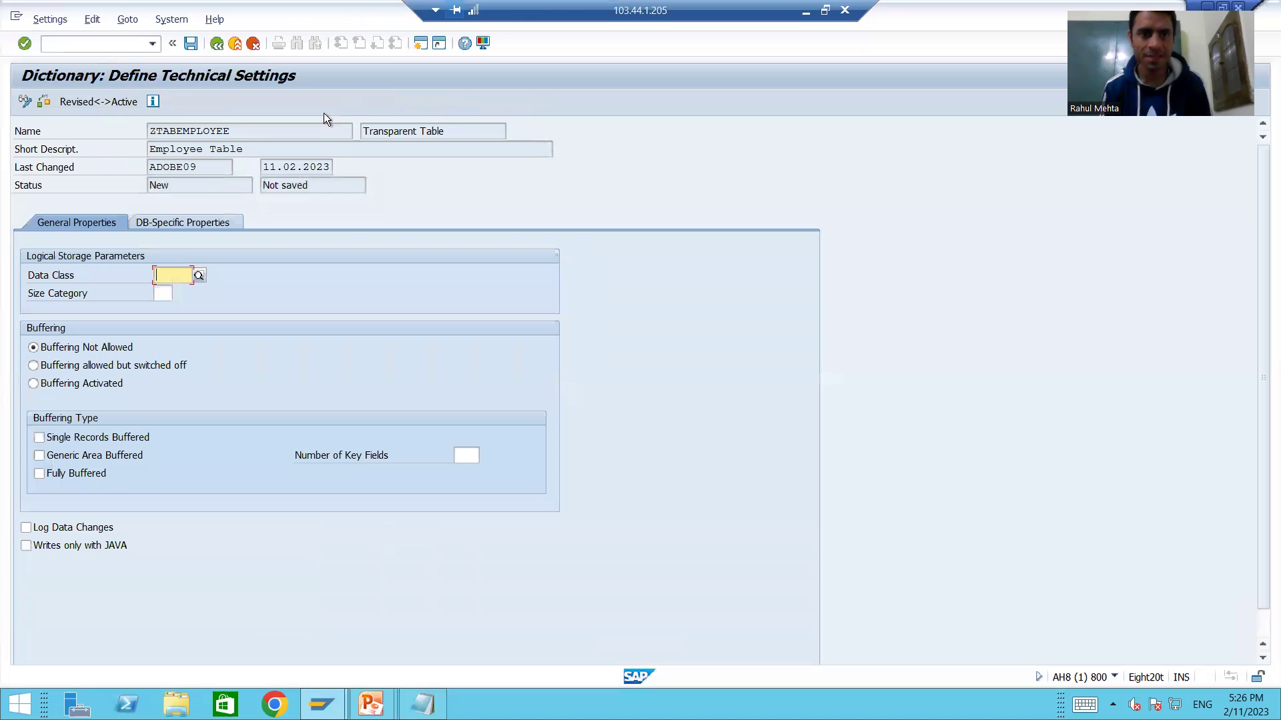
click(198, 274)
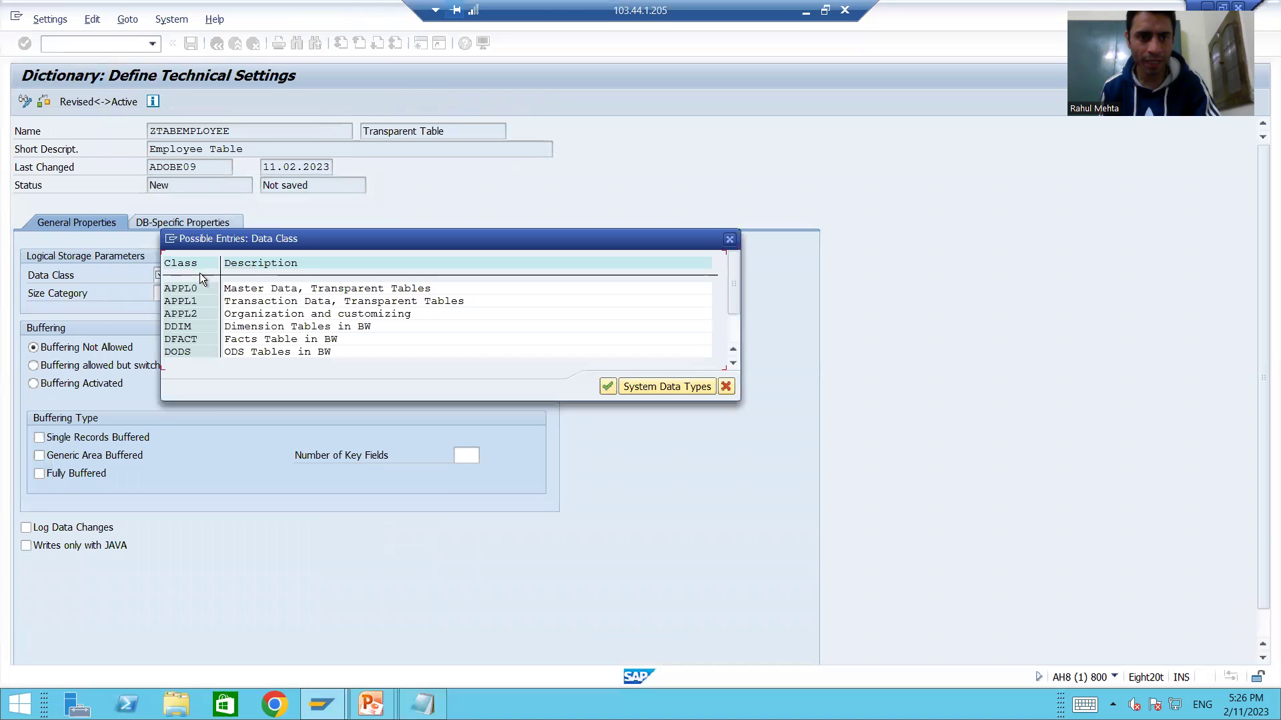
double_click(187, 288)
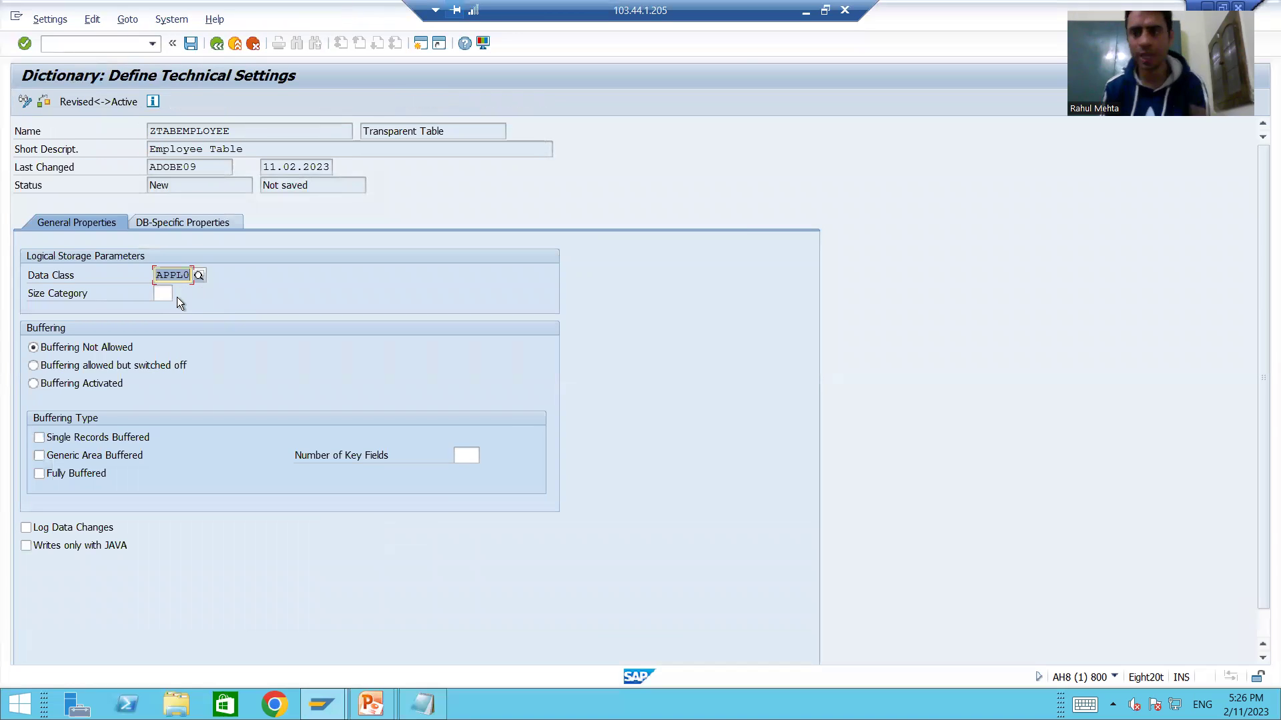
click(165, 294)
click(178, 293)
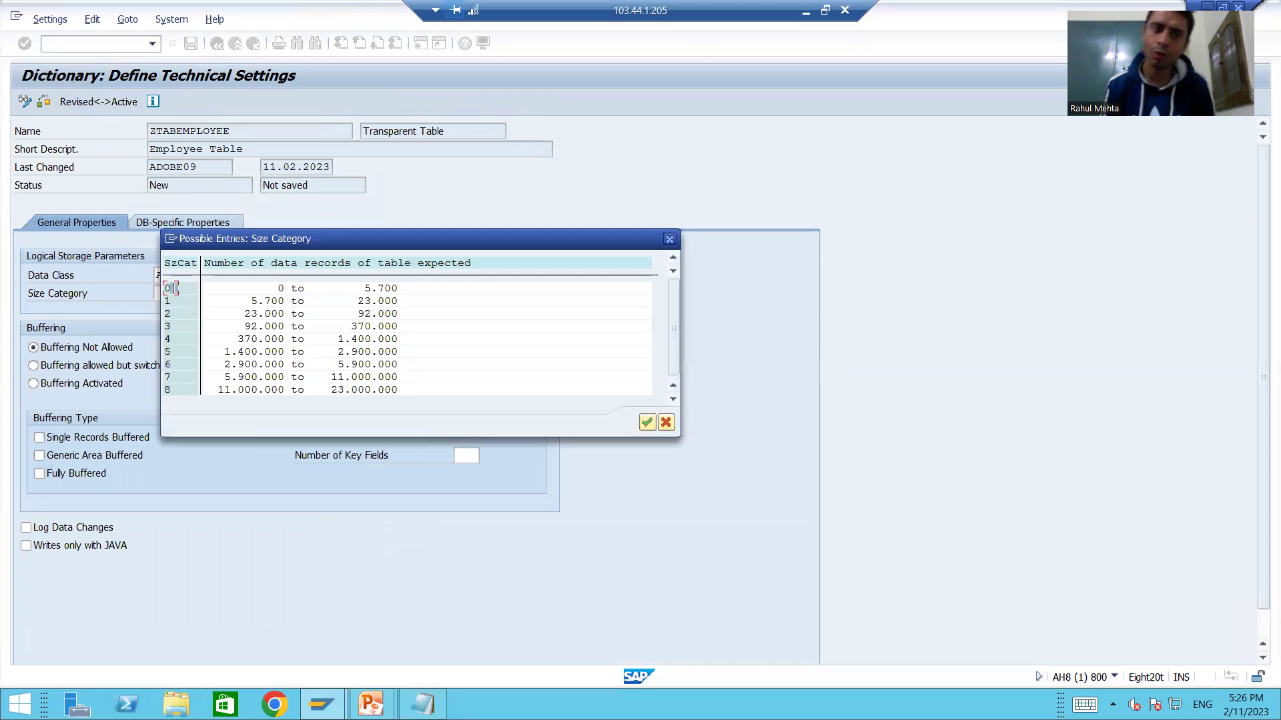
double_click(174, 289)
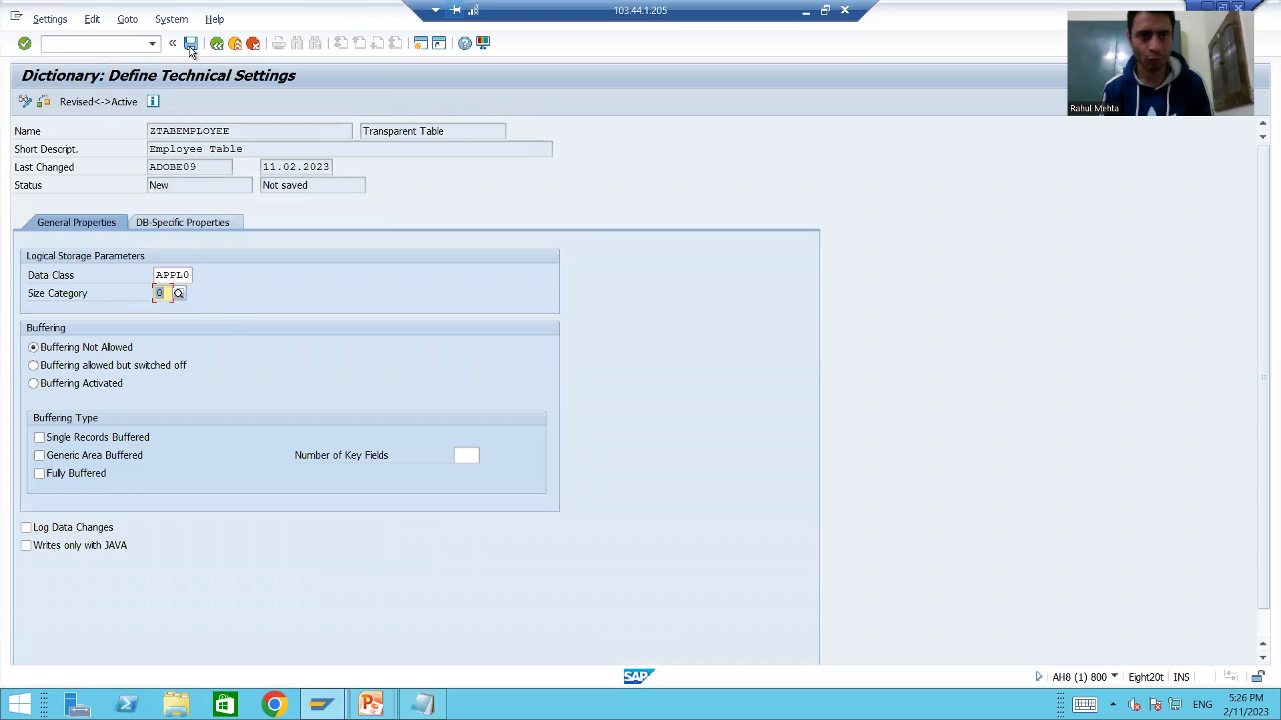
click(190, 44)
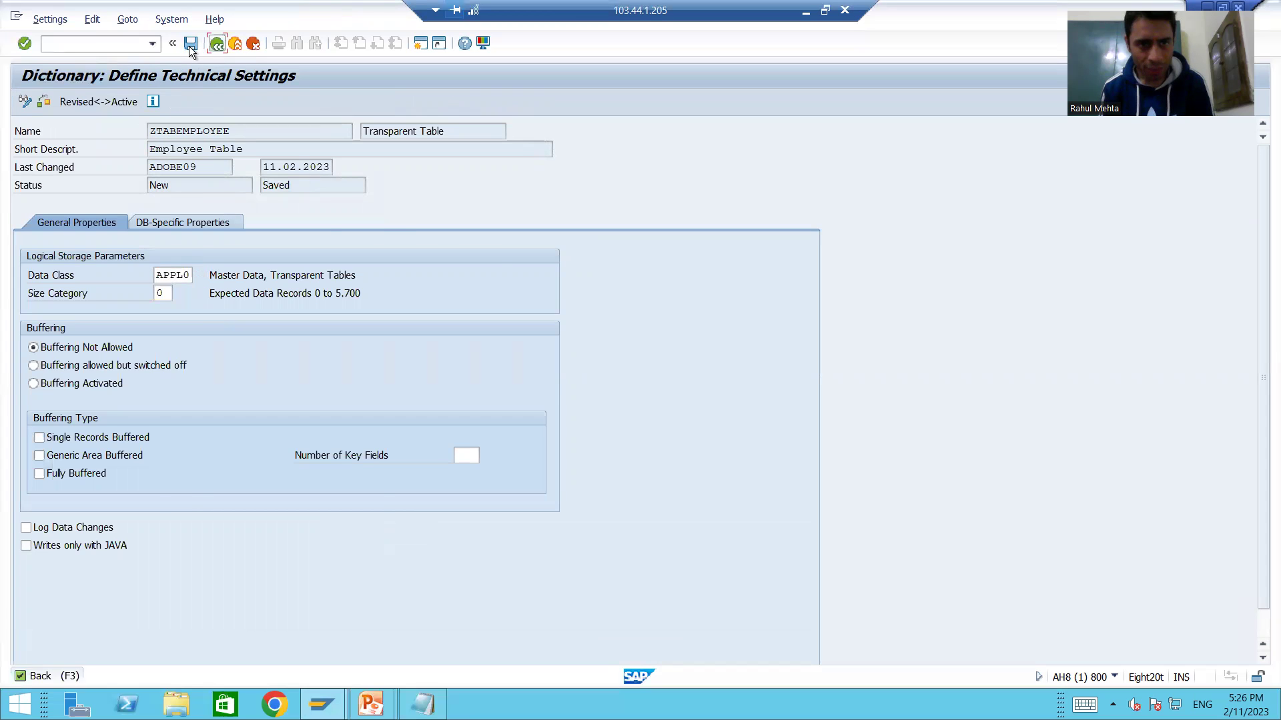
Step: Activate the ZTABEMPLOYEE table from the list of inactive transportable objects
click(150, 101)
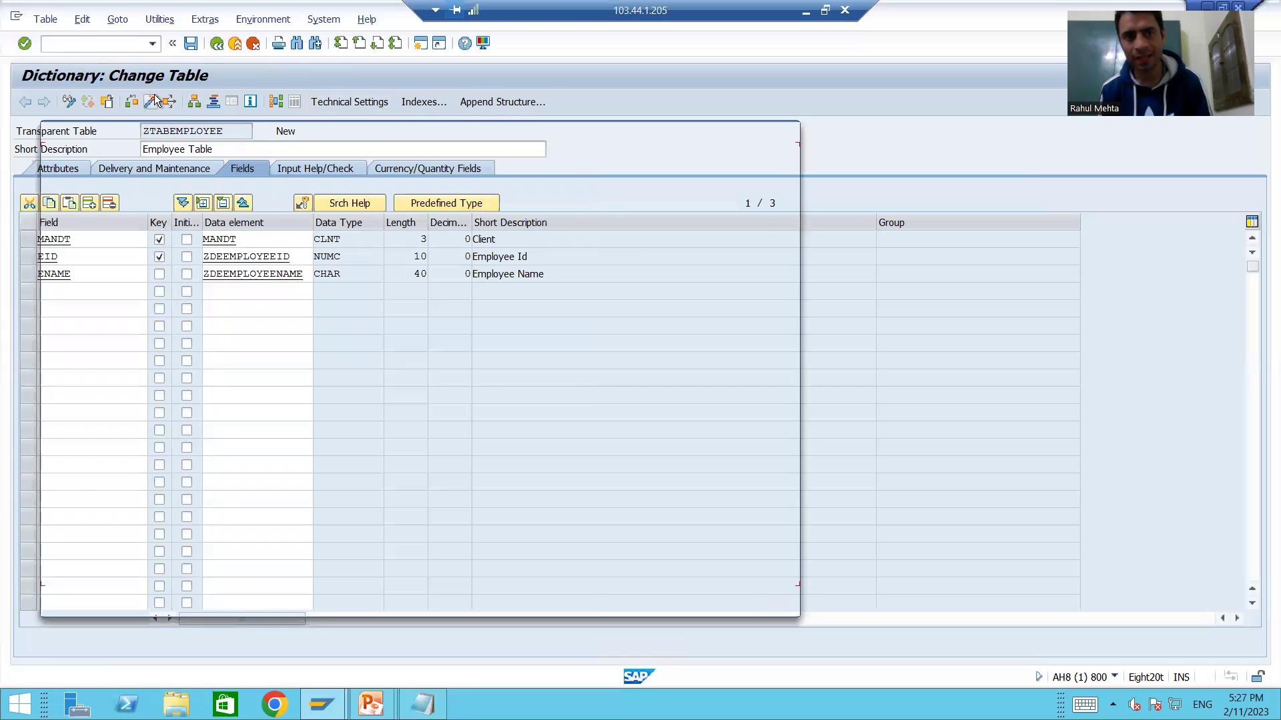
key(Return)
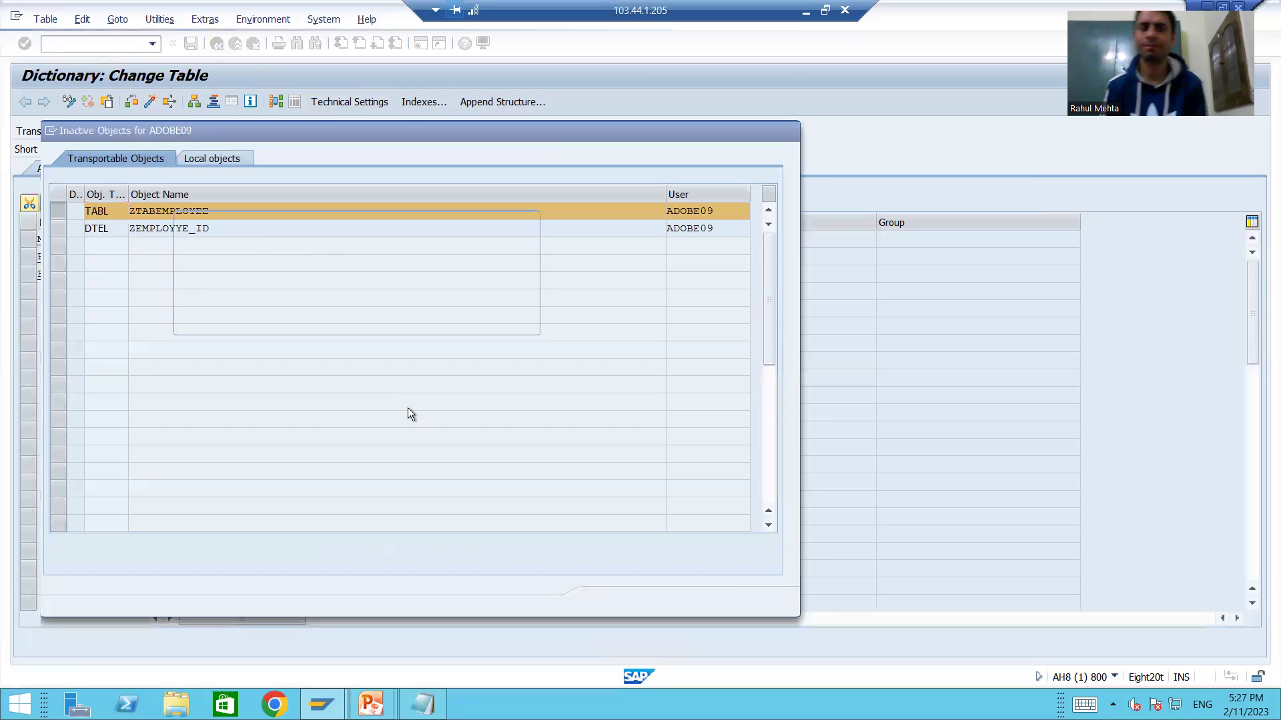
click(319, 318)
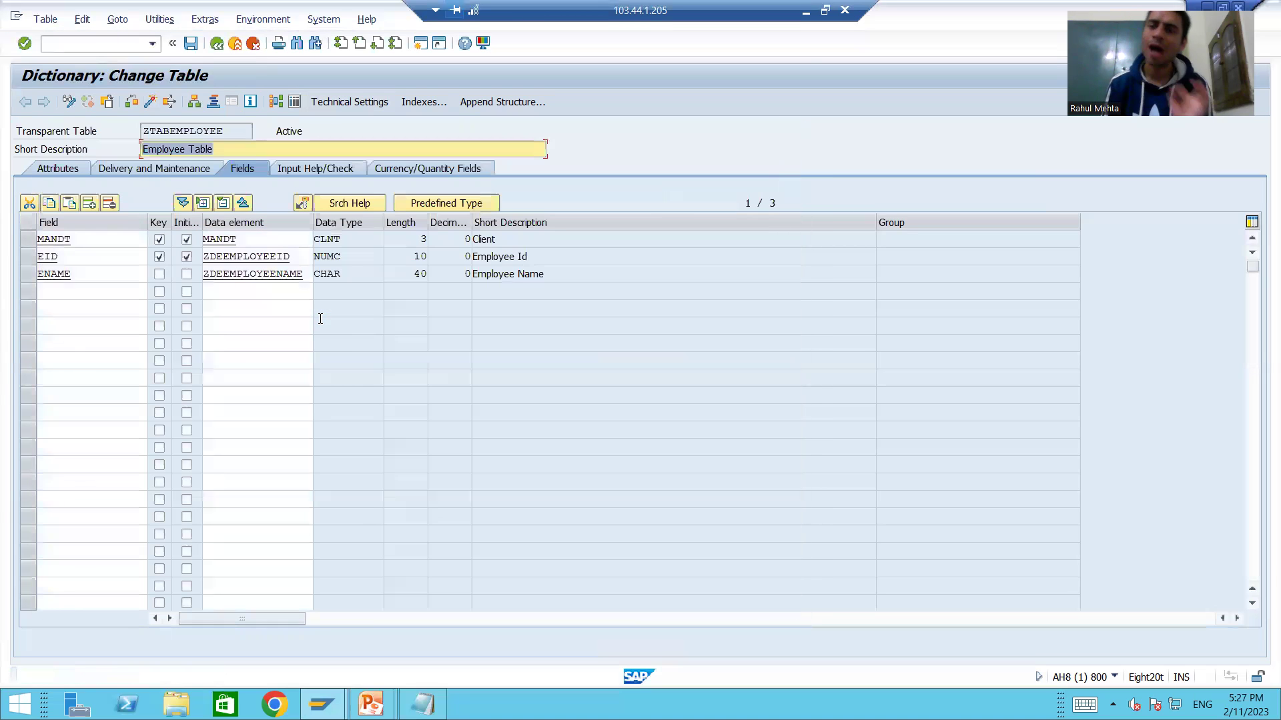
Step: Start transaction SE09 in a new session and display the user's transport requests
mouse_move(322, 704)
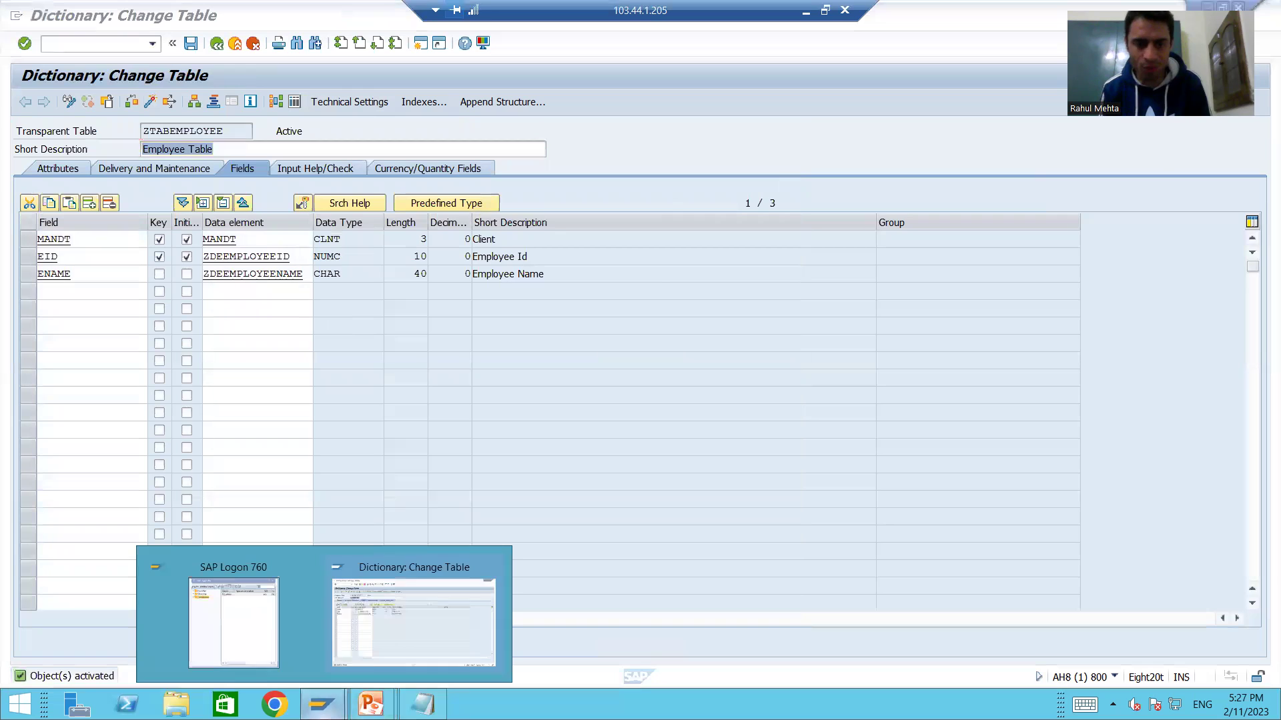
click(374, 635)
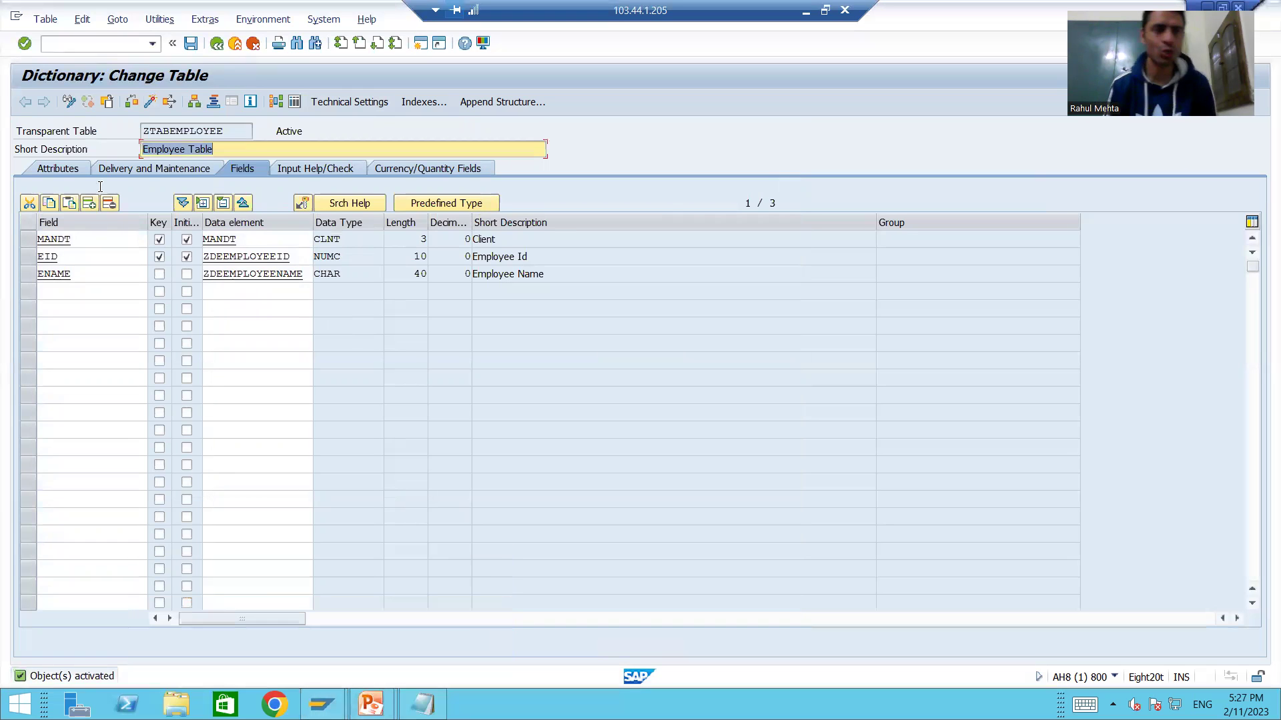
click(74, 44)
text(/ose09)
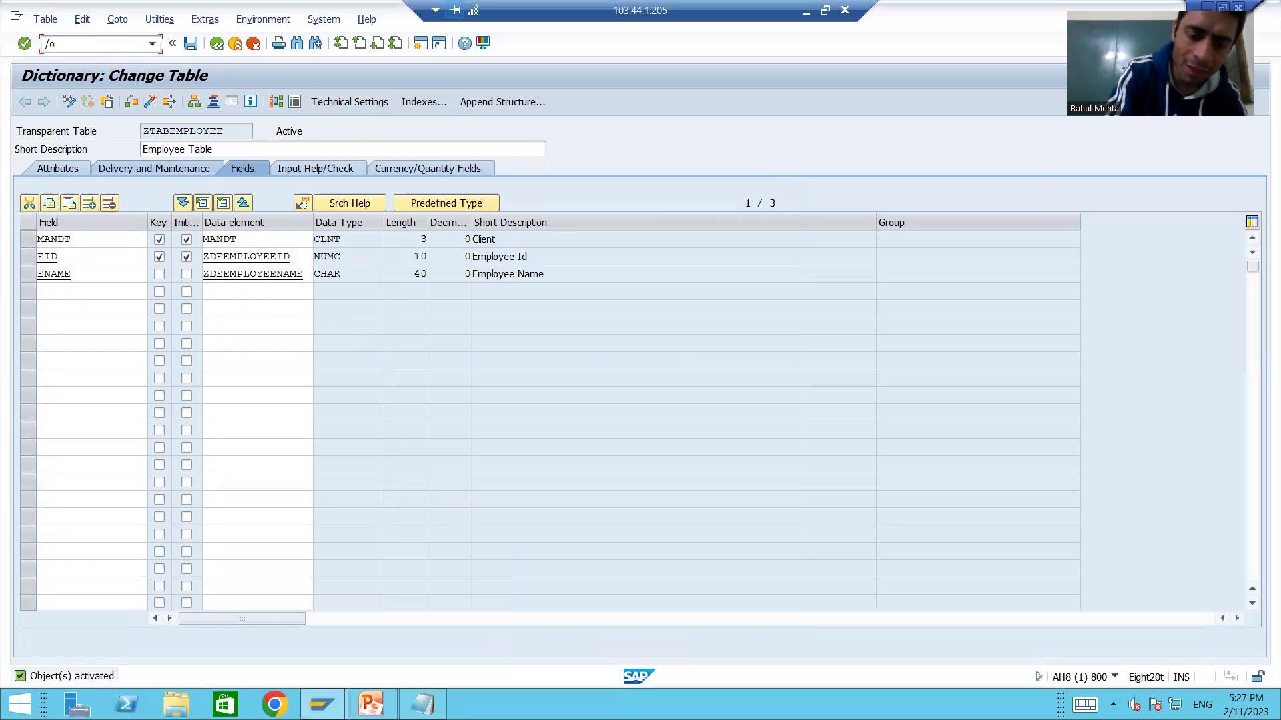
key(Return)
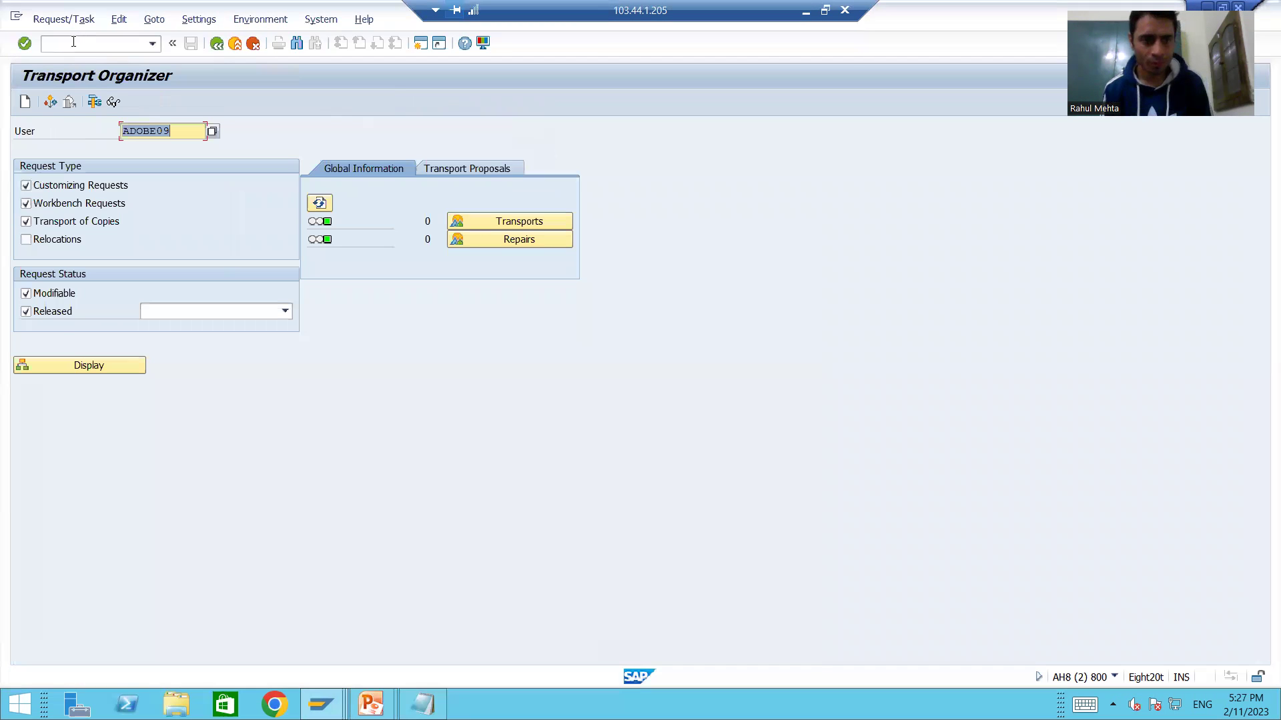
click(57, 368)
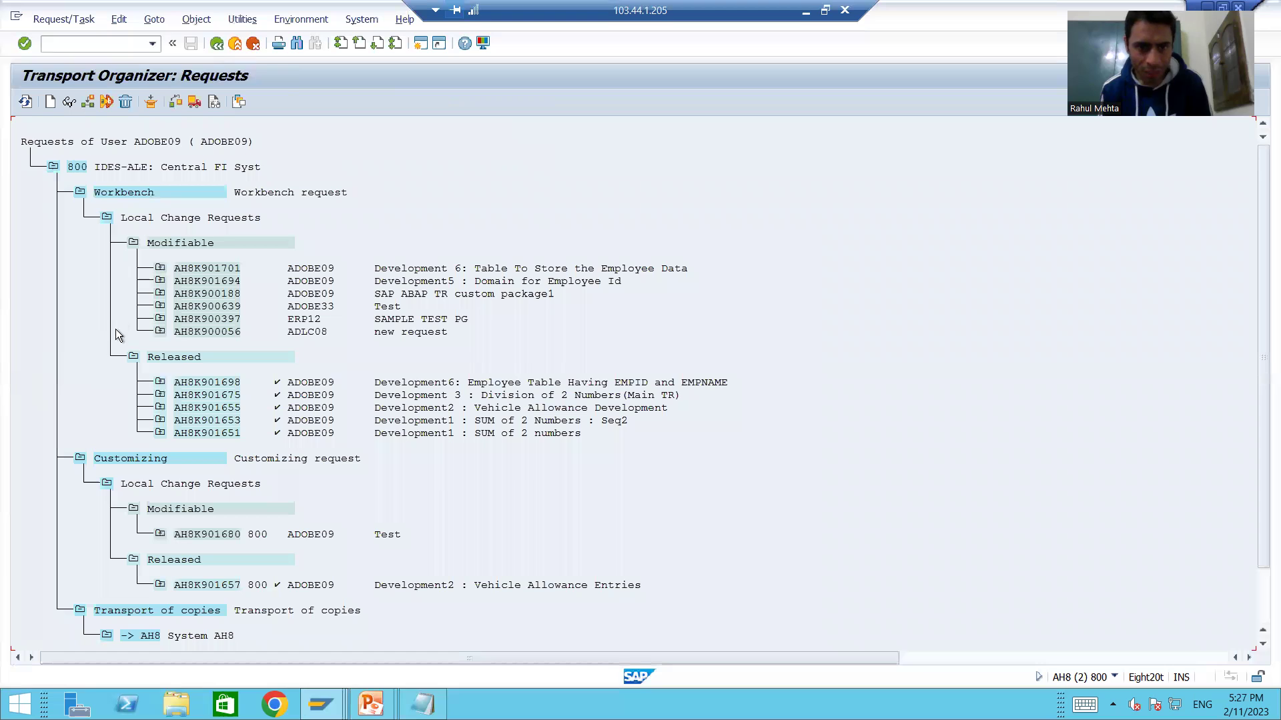
Step: Expand the Development 6 request and its task to examine the recorded table and technical attributes entries
click(161, 267)
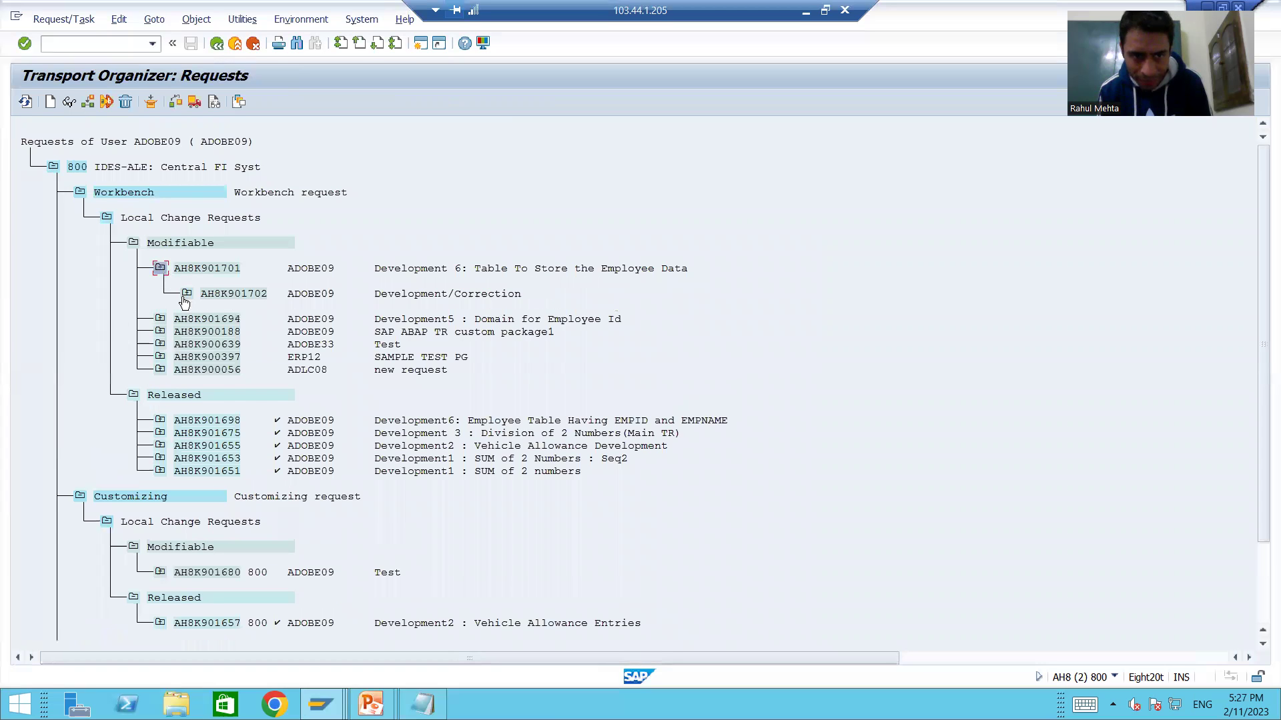
click(187, 294)
click(213, 332)
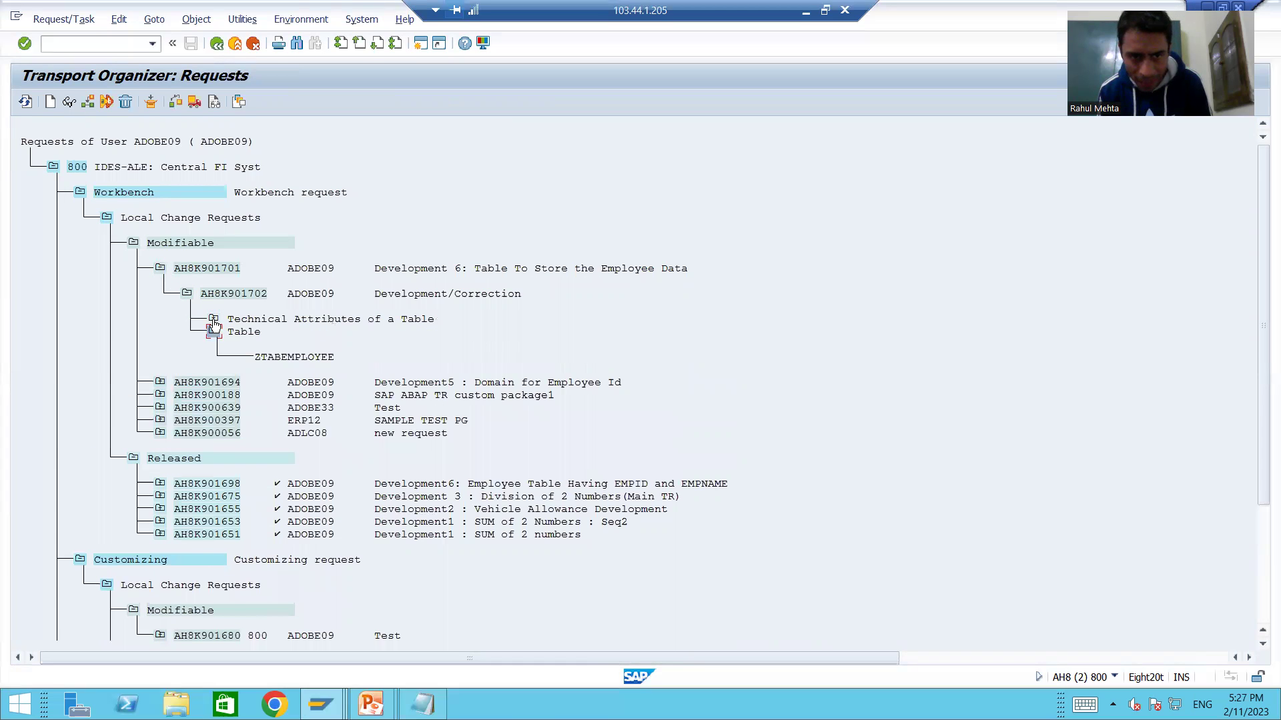
click(213, 319)
click(232, 294)
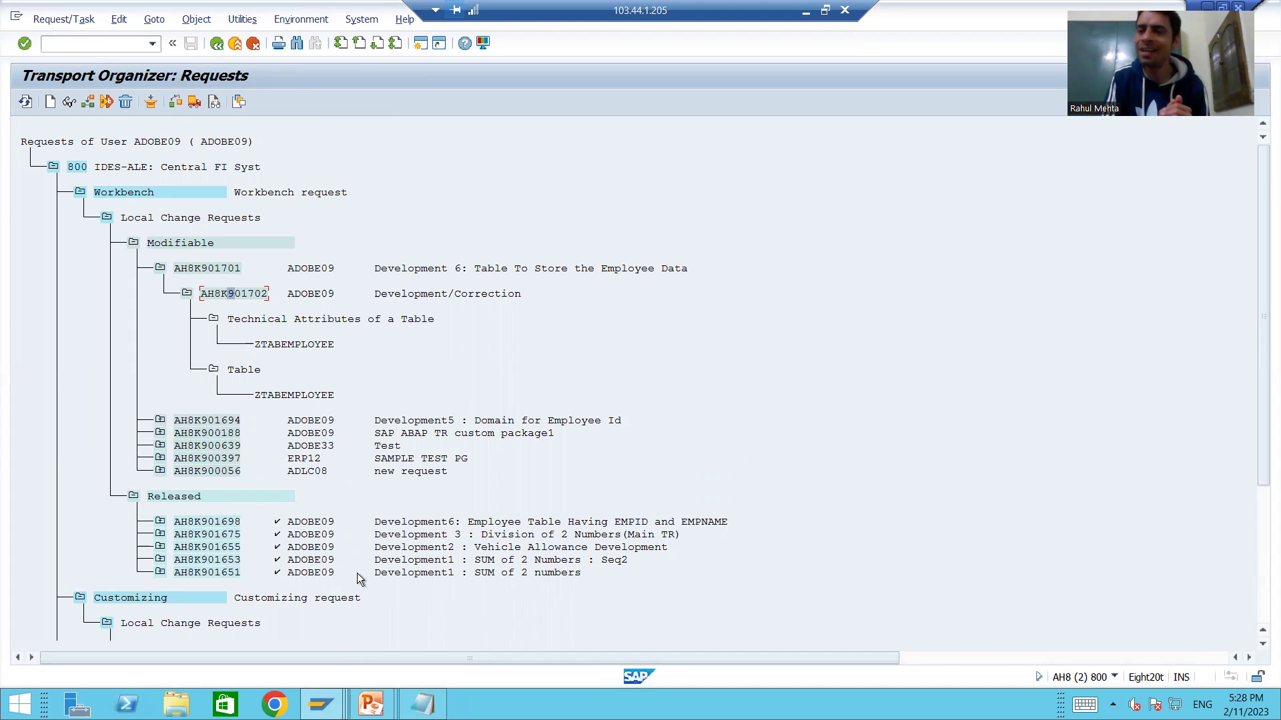
Step: Return to the ZTABEMPLOYEE table and open data element ZDEEMPLOYEEID to check its field labels and underlying domain
key(alt+Tab)
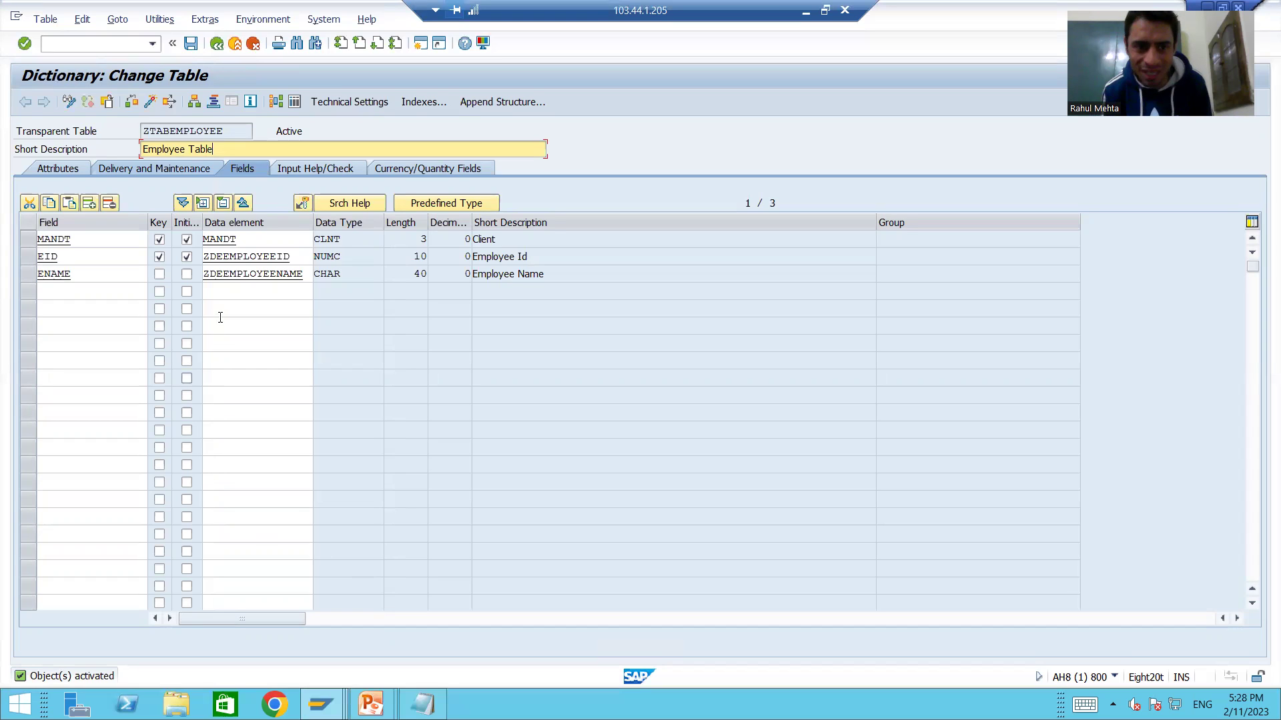
click(230, 256)
click(230, 274)
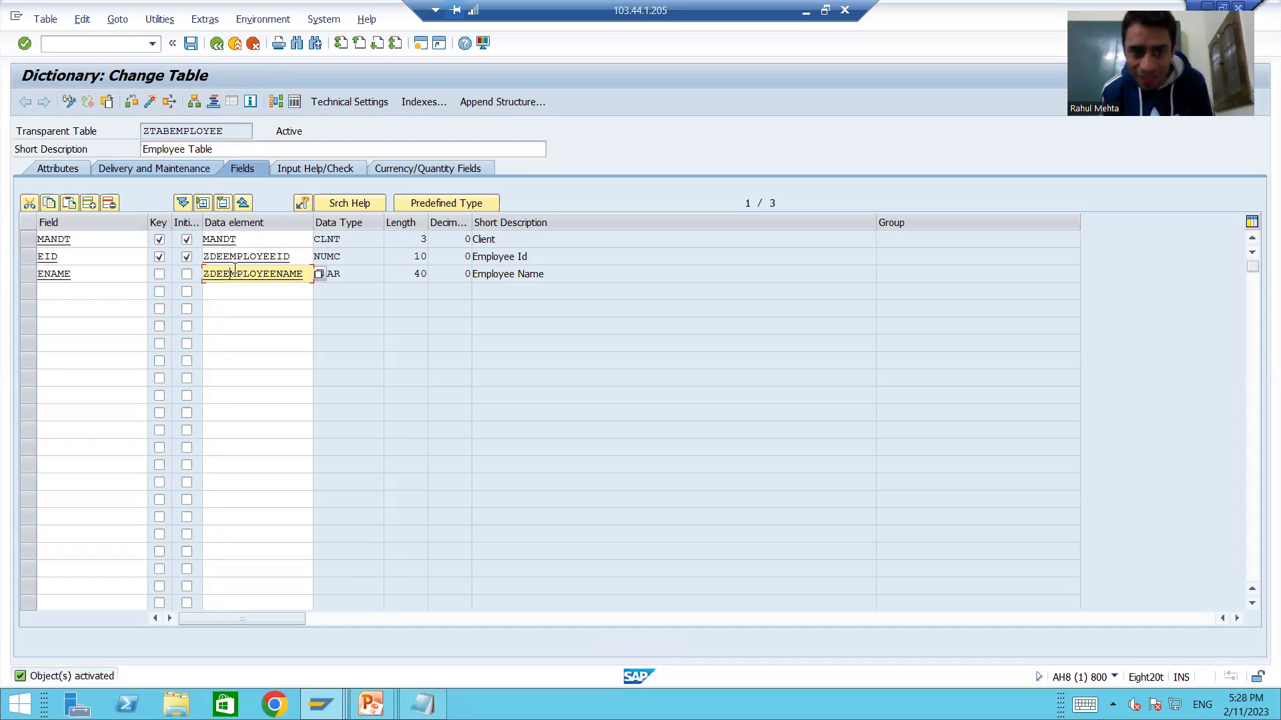
double_click(235, 257)
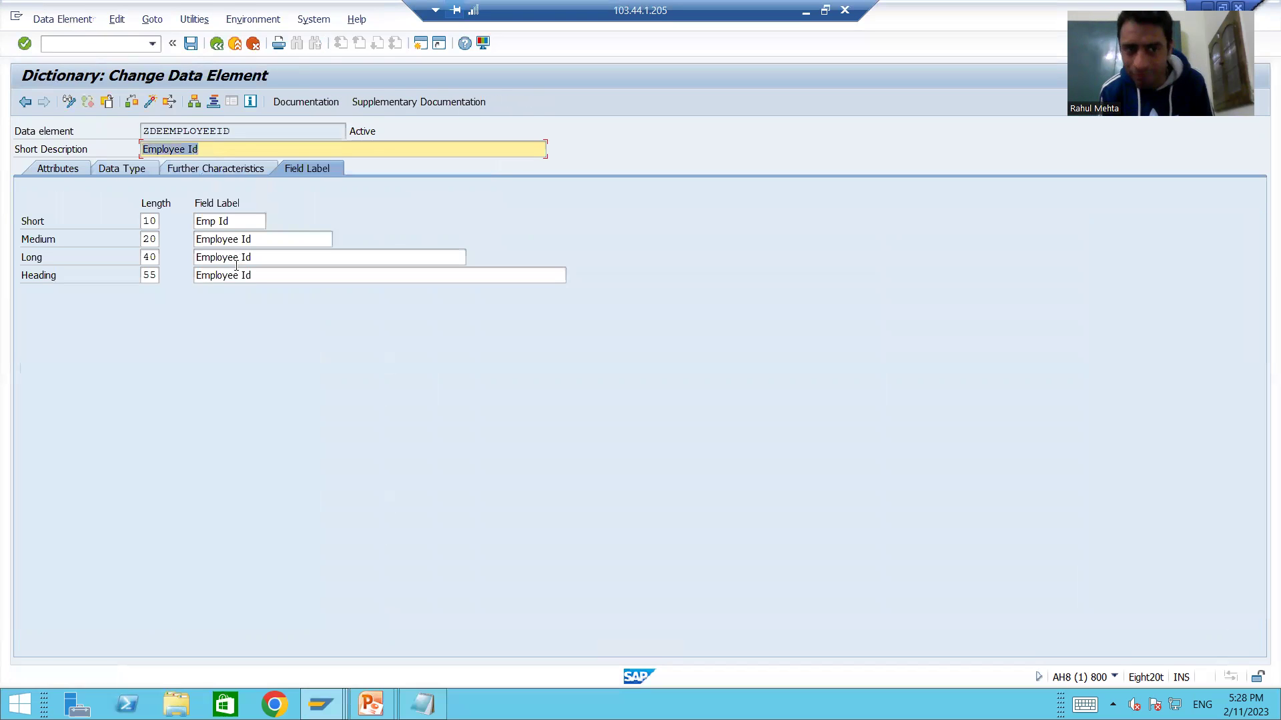
click(125, 168)
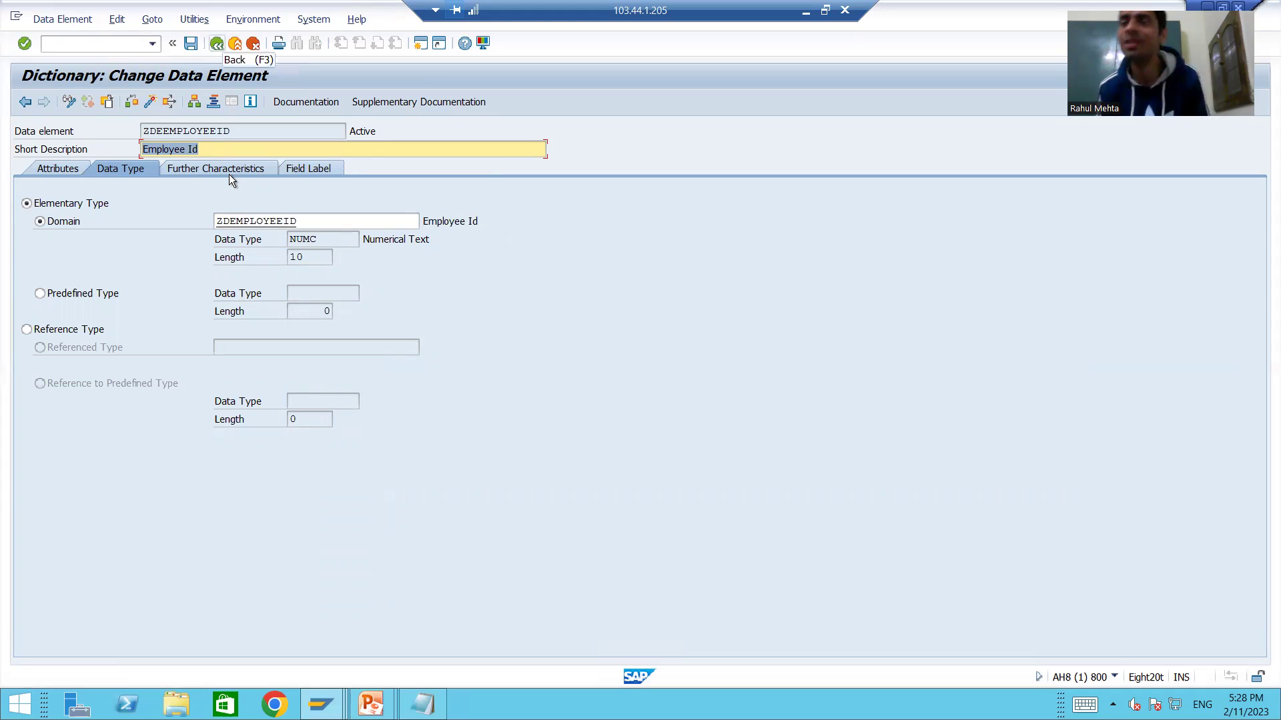
Step: Leave the data element and the table editor, and reopen ZTABEMPLOYEE in display mode
key(F3)
key(F3)
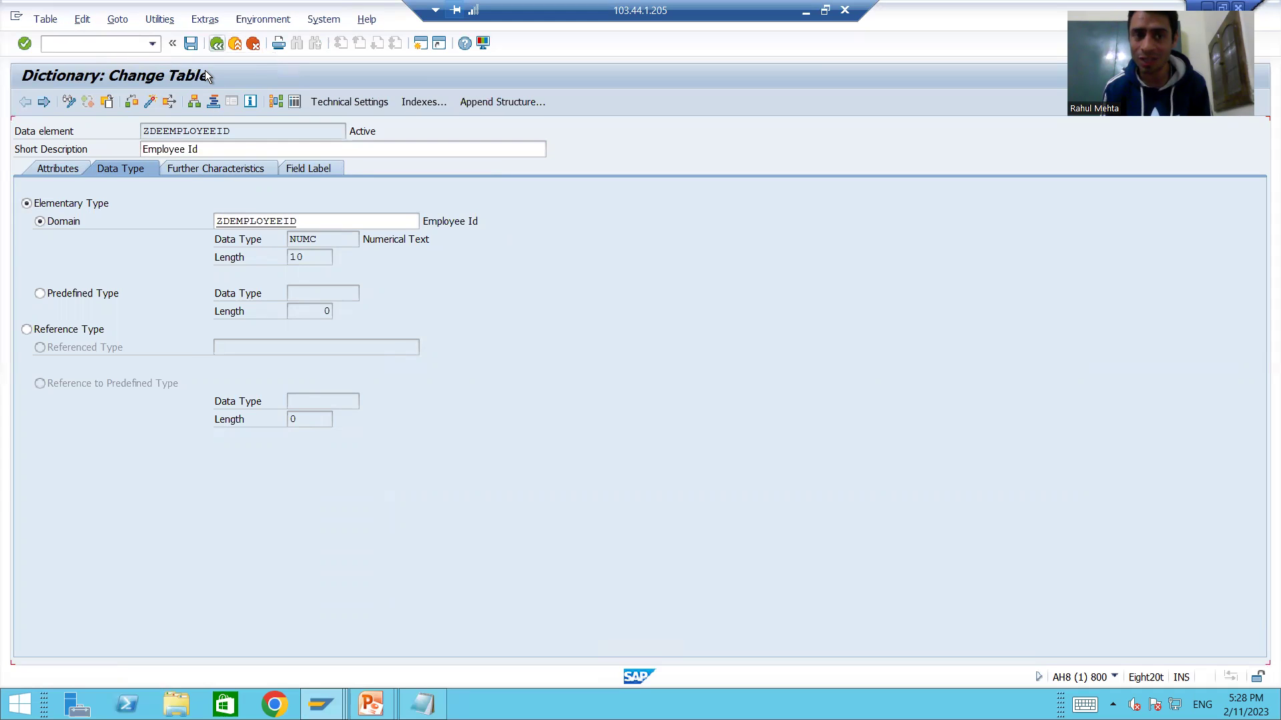
click(102, 353)
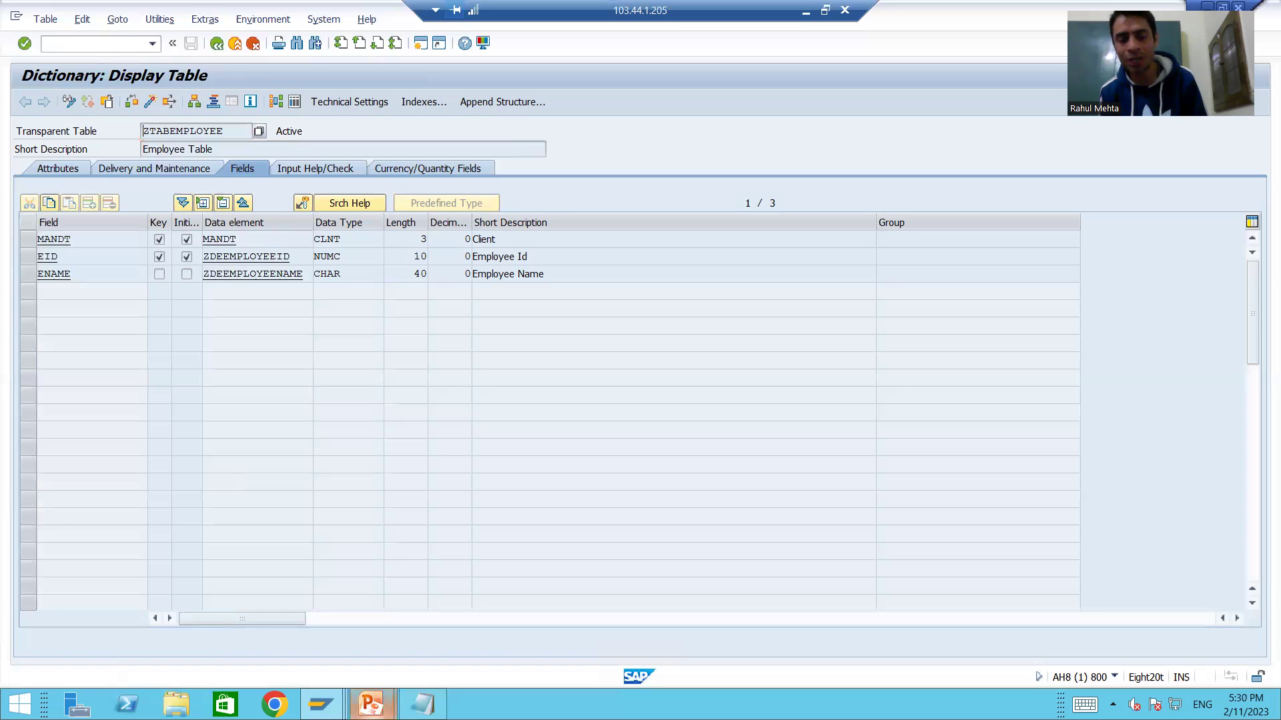
Step: Switch to the PowerPoint slide on moving a local object into a customized package and transport request
mouse_move(371, 705)
click(431, 616)
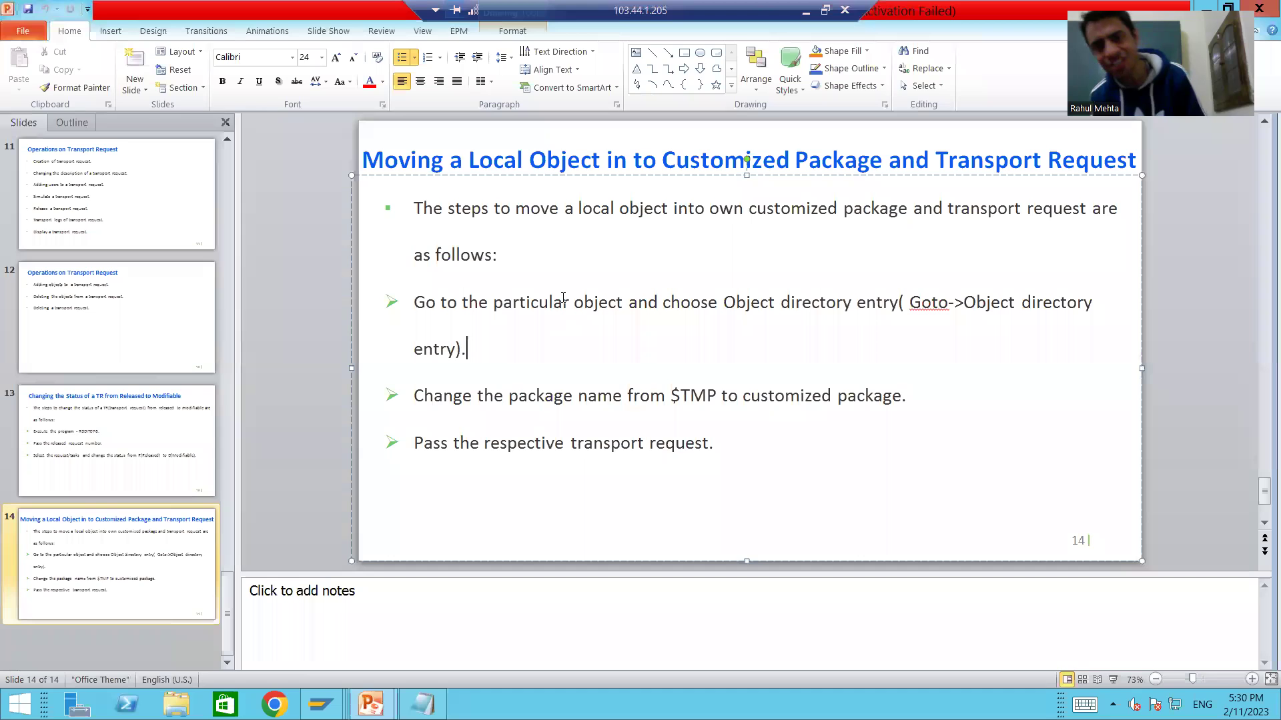